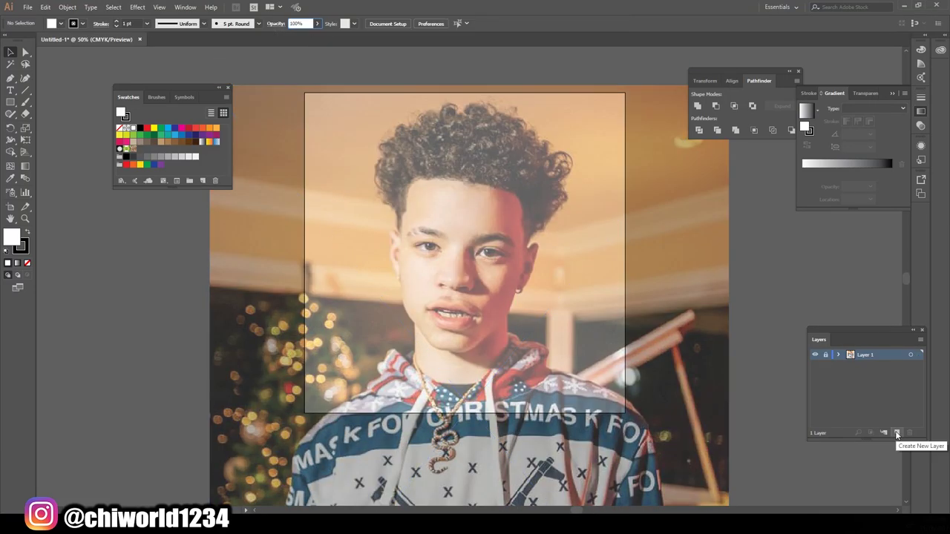
Add a new tracing layer above the photo and create a new calligraphic brush.
click(896, 432)
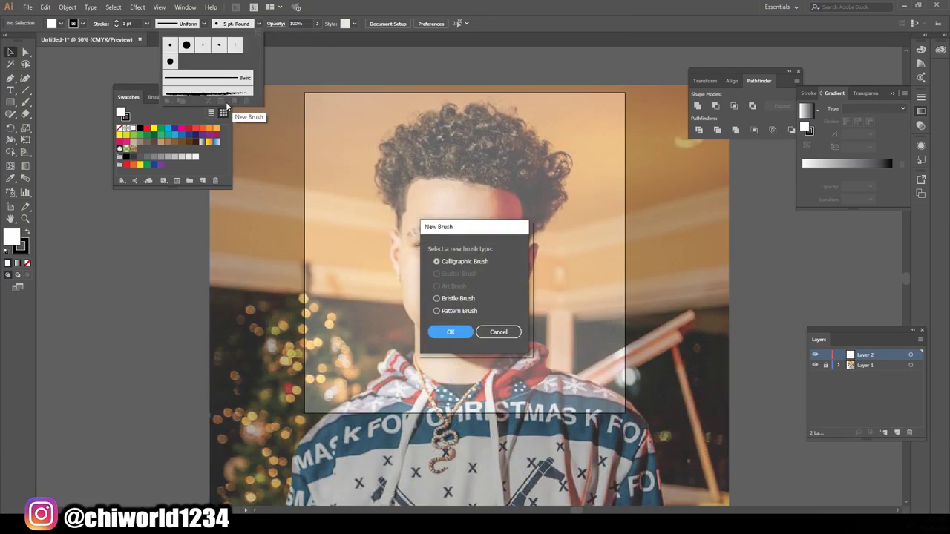
click(450, 333)
click(534, 341)
key(ctrl+plus)
key(ctrl+plus)
key(ctrl+plus)
Trace the right jawline and the upper and lower lip edges with black brush strokes.
key(b)
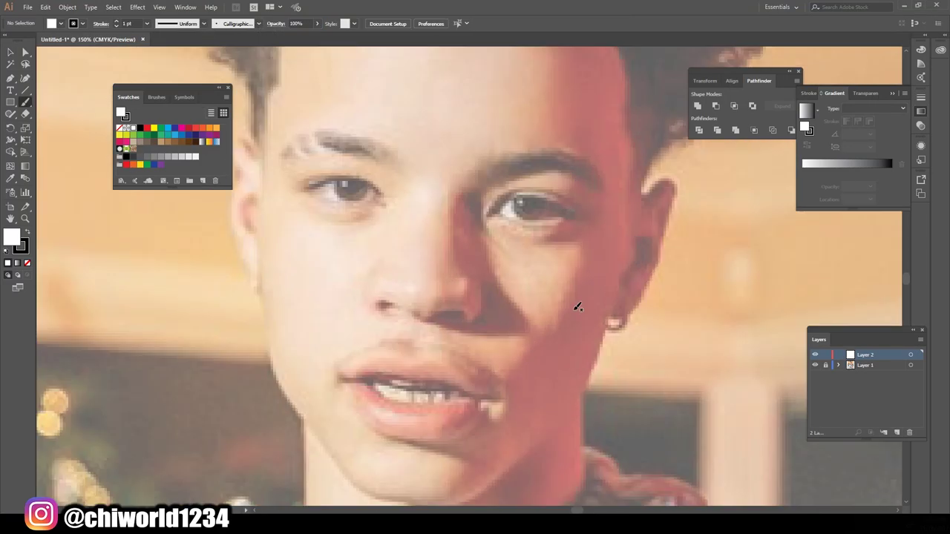
drag(546, 431, 616, 308)
key(ctrl+plus)
key(ctrl+plus)
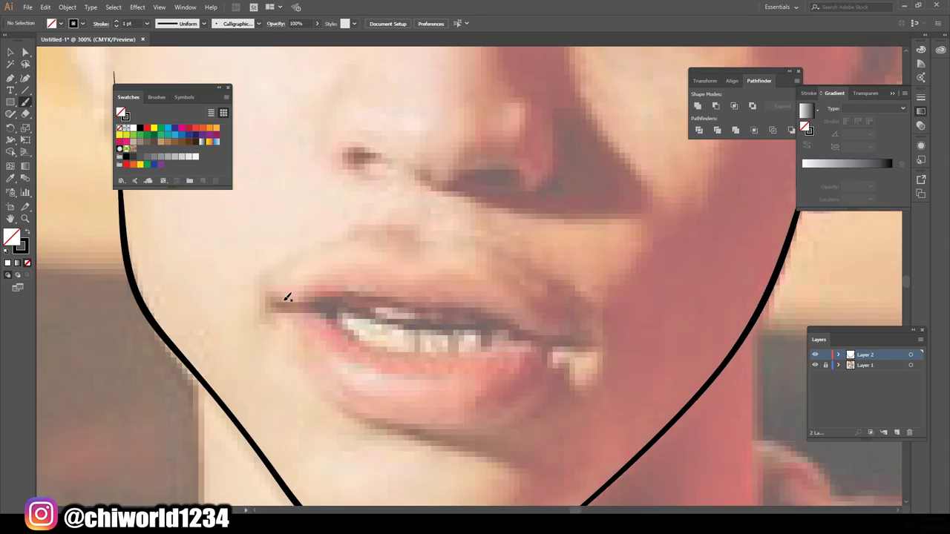
mouse_move(266, 304)
mouse_down()
mouse_move(592, 338)
mouse_move(312, 279)
mouse_move(534, 338)
mouse_up()
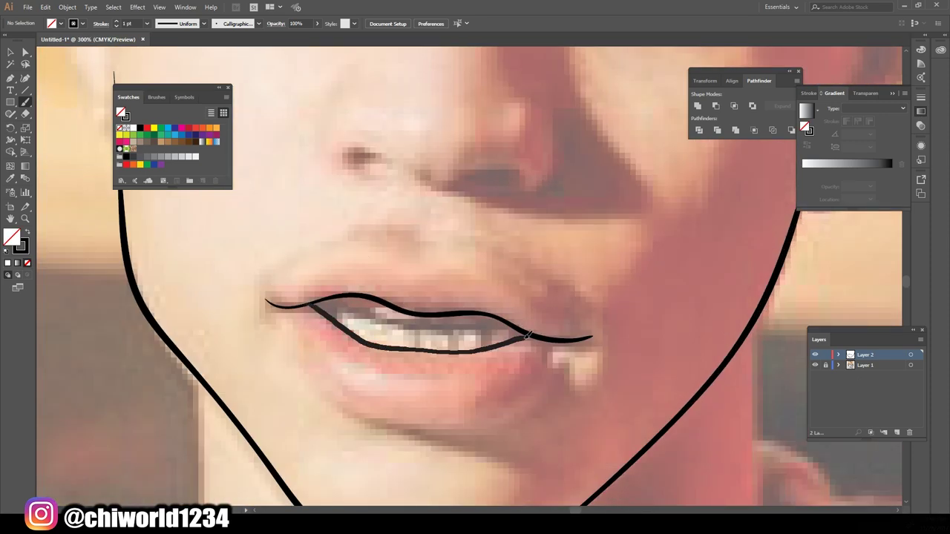
mouse_move(268, 288)
mouse_down()
mouse_move(492, 256)
mouse_move(586, 327)
mouse_up()
mouse_move(272, 317)
mouse_down()
mouse_move(348, 394)
mouse_move(580, 338)
mouse_up()
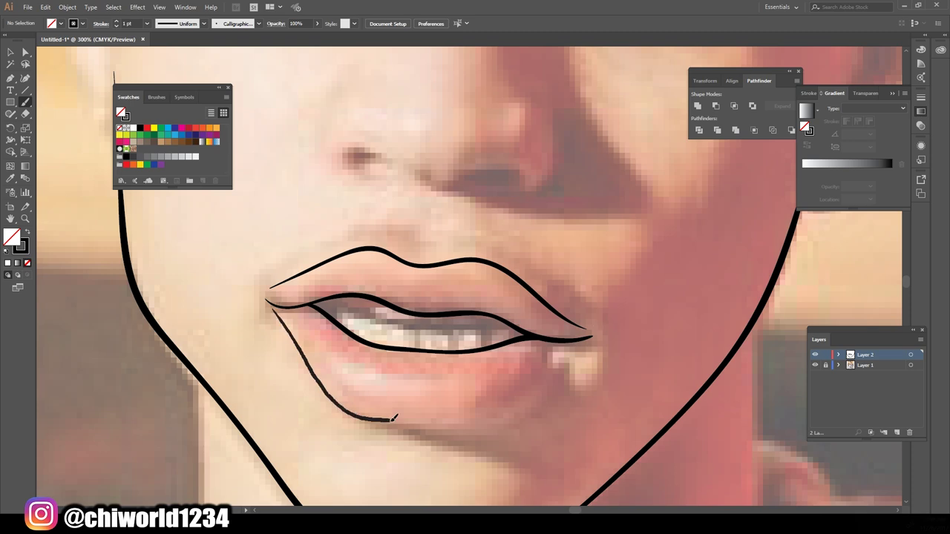
Trace the nostril curves, then hide the photo to check the line work.
scroll(634, 318, up, 4)
mouse_move(414, 336)
mouse_down()
mouse_move(514, 337)
mouse_move(549, 261)
mouse_up()
key(ctrl+minus)
key(ctrl+minus)
key(ctrl+plus)
key(ctrl+plus)
drag(425, 253, 428, 225)
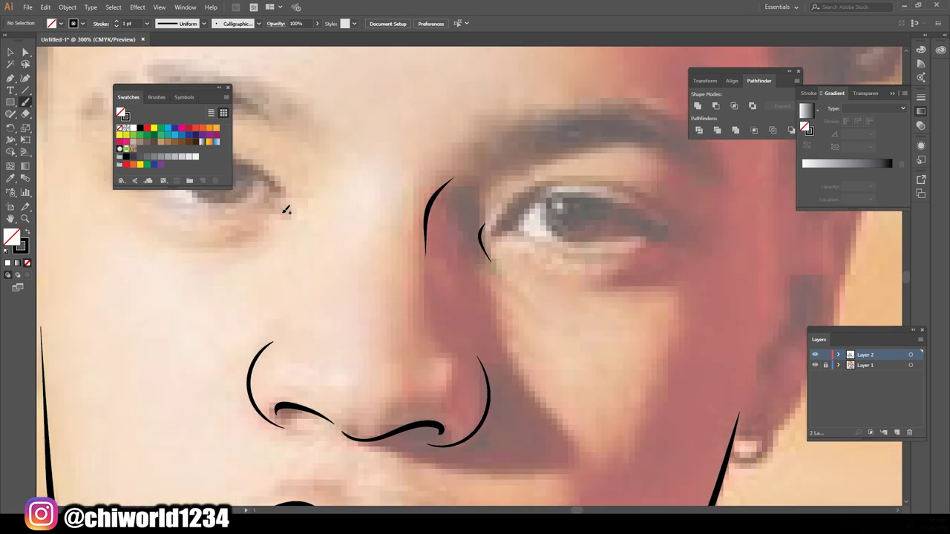
key(ctrl+minus)
key(ctrl+minus)
click(815, 365)
key(ctrl+plus)
key(ctrl+plus)
key(ctrl+plus)
Switch to the Pencil tool with black fill and no stroke.
click(9, 113)
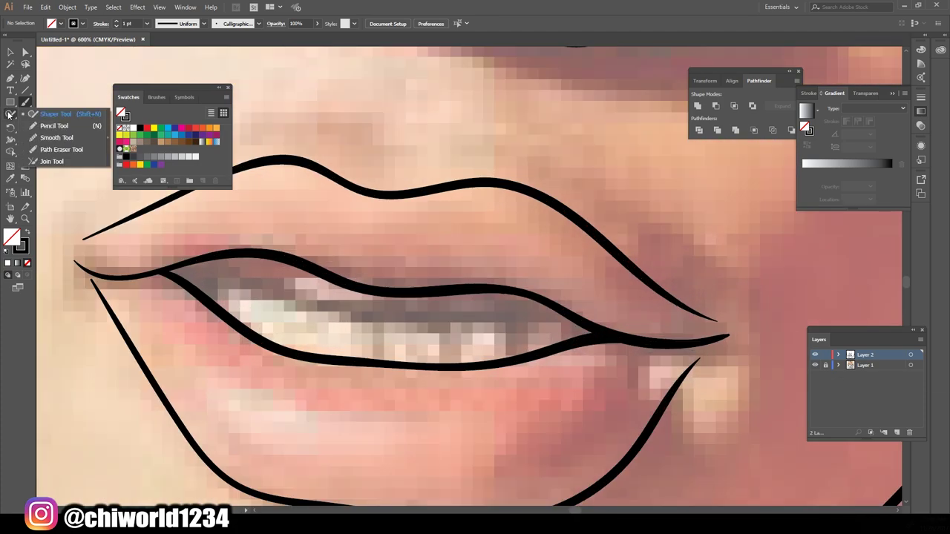
click(53, 125)
key(shift+x)
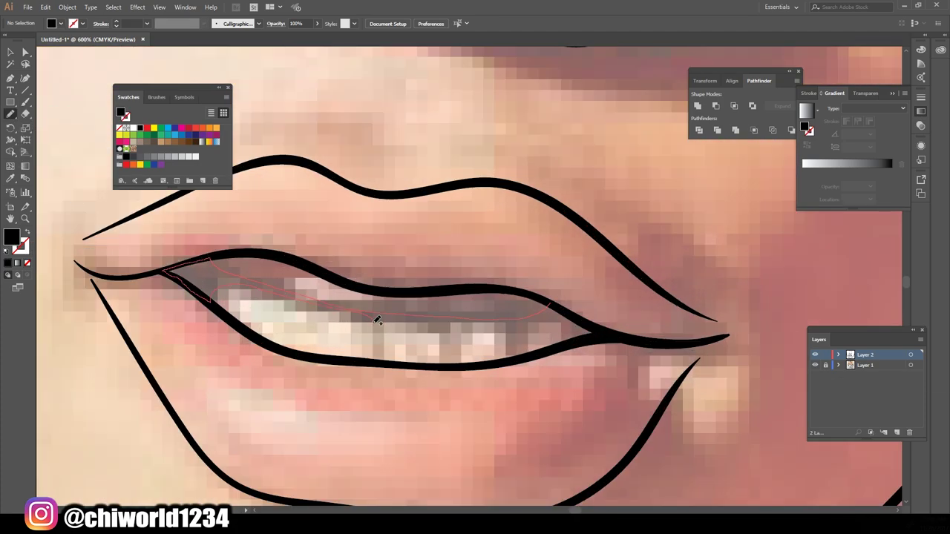
Fill the mouth interior black and trace the hairline as a black filled shape.
drag(524, 320, 167, 273)
key(ctrl+minus)
key(ctrl+minus)
key(ctrl+minus)
key(ctrl+plus)
key(ctrl+plus)
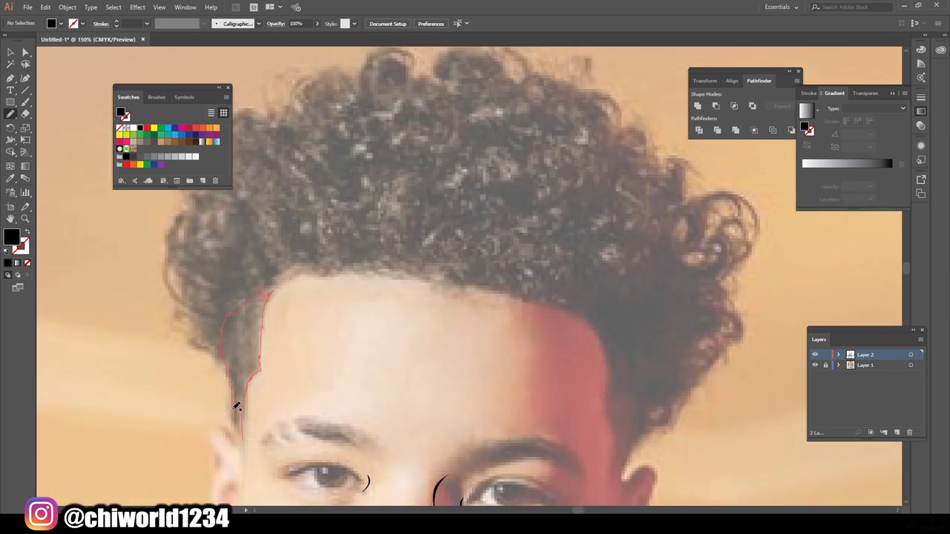
drag(236, 407, 267, 293)
key(ctrl+minus)
key(ctrl+minus)
key(ctrl+plus)
key(ctrl+plus)
drag(376, 192, 376, 193)
Extend the black hair mass over the top, temple, sideburn and right side.
drag(280, 197, 315, 170)
drag(591, 239, 533, 218)
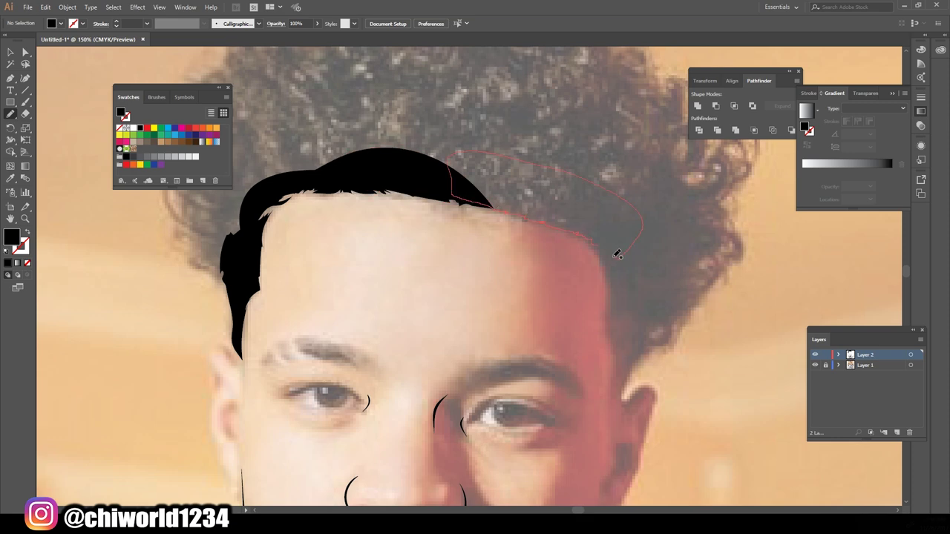
drag(617, 255, 617, 254)
key(ctrl+plus)
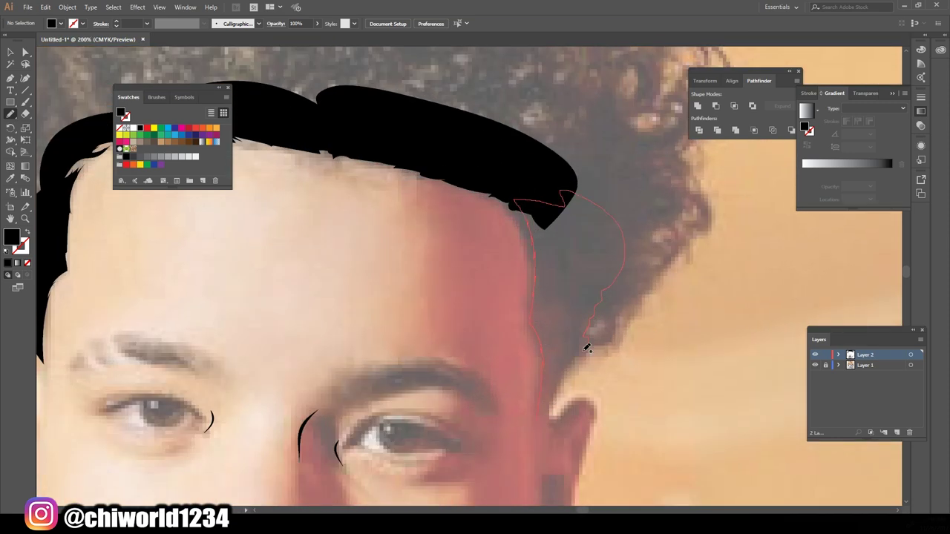
drag(586, 347, 538, 417)
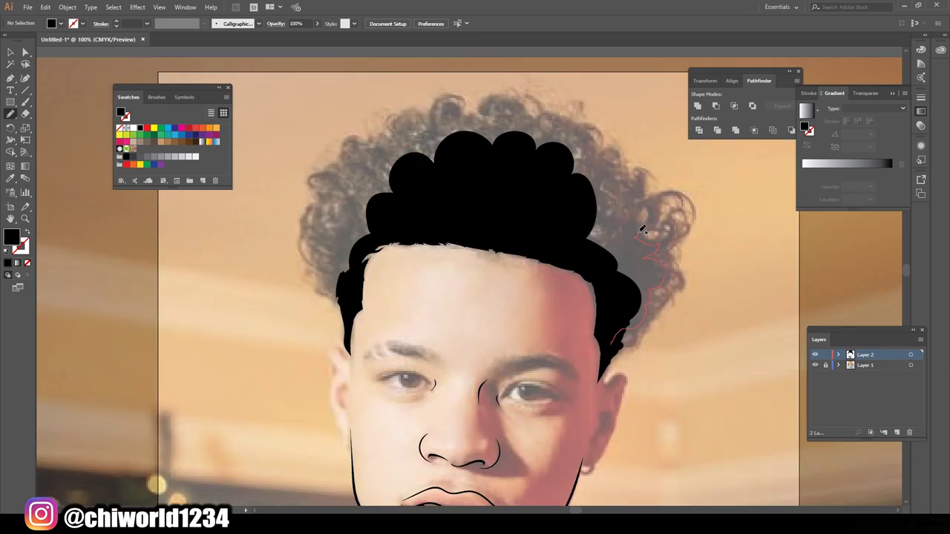
drag(643, 230, 620, 332)
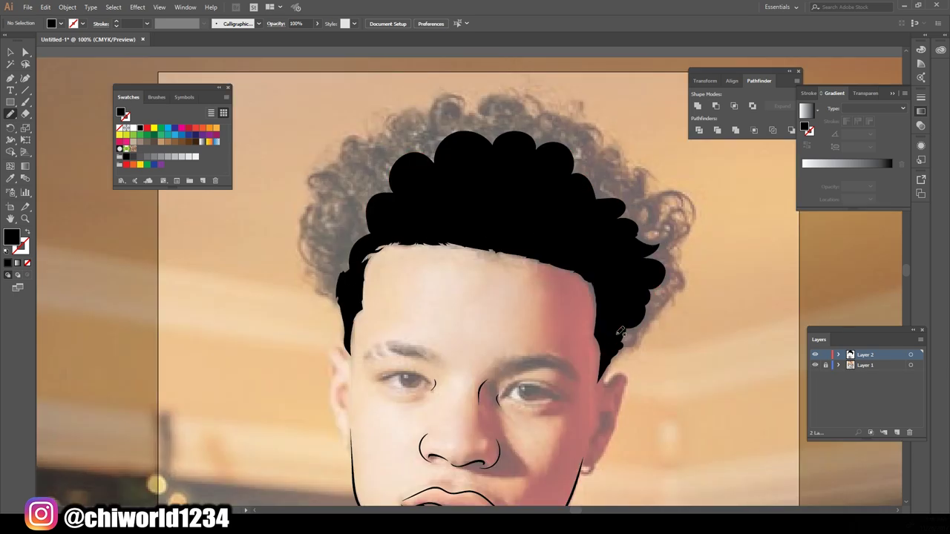
Fill the upper-left hair and add black curls along the upper right and left edges.
drag(534, 137, 362, 272)
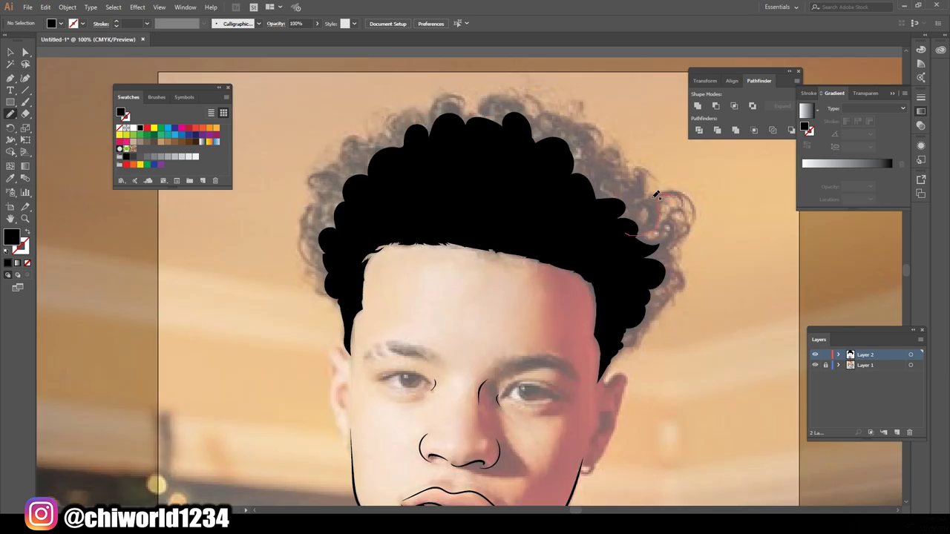
drag(611, 199, 572, 163)
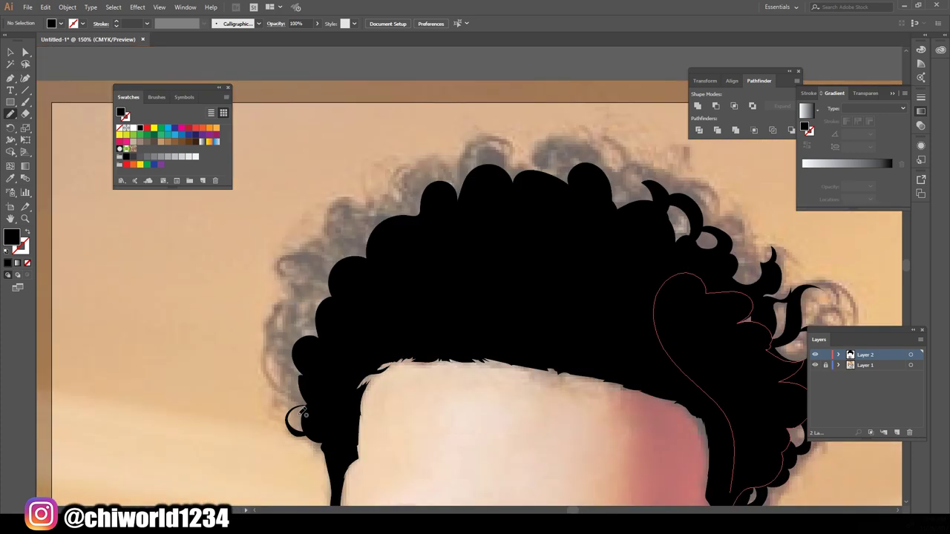
mouse_move(305, 413)
mouse_down()
mouse_move(298, 325)
mouse_move(333, 221)
mouse_move(415, 200)
mouse_move(509, 155)
mouse_move(615, 220)
mouse_up()
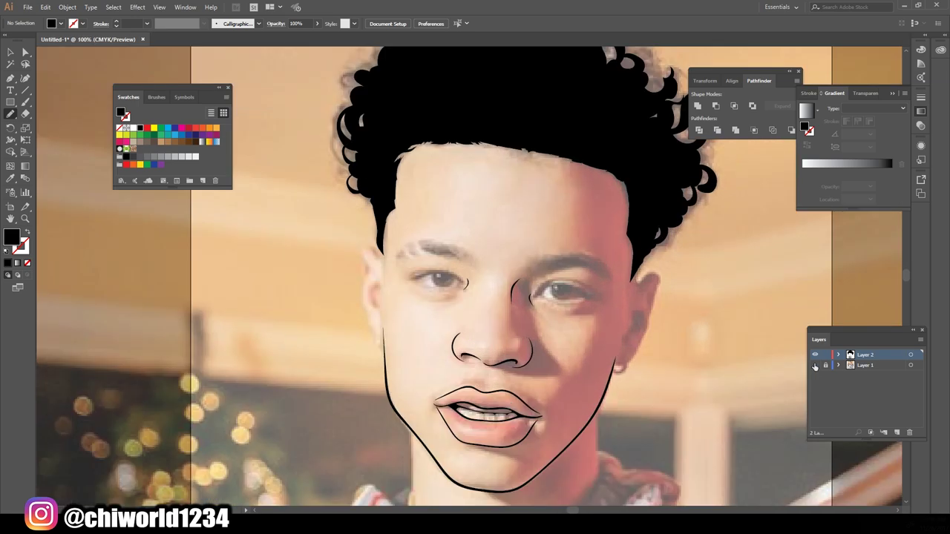
Draw both black eyebrows, a filled nostril shape, and an upper eyelid line on each eye.
key(ctrl+plus)
key(ctrl+plus)
key(ctrl+plus)
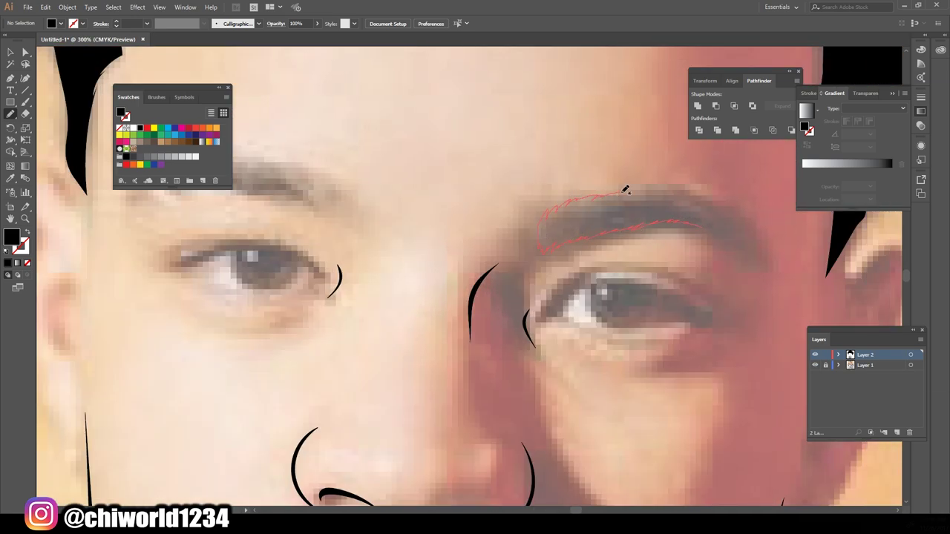
drag(690, 201, 693, 209)
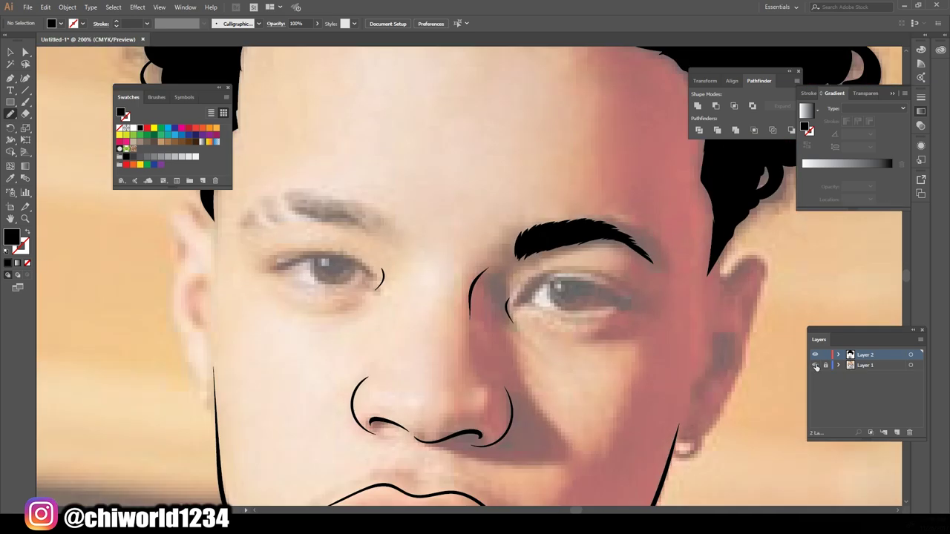
drag(324, 214, 358, 222)
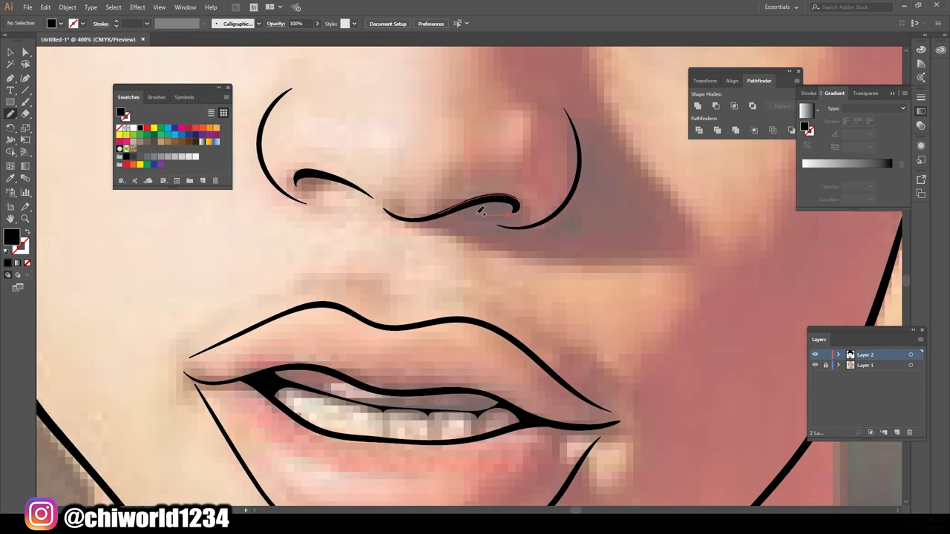
drag(481, 211, 475, 214)
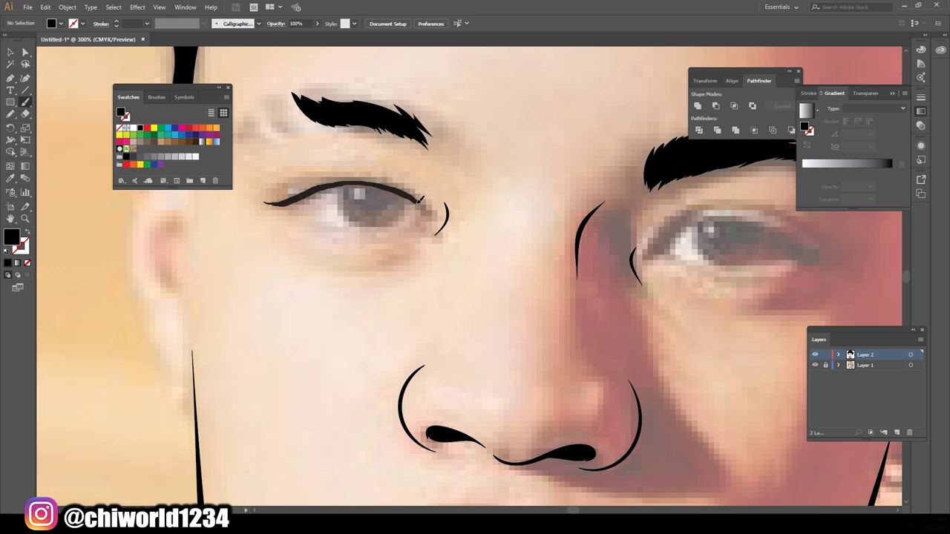
drag(420, 199, 424, 202)
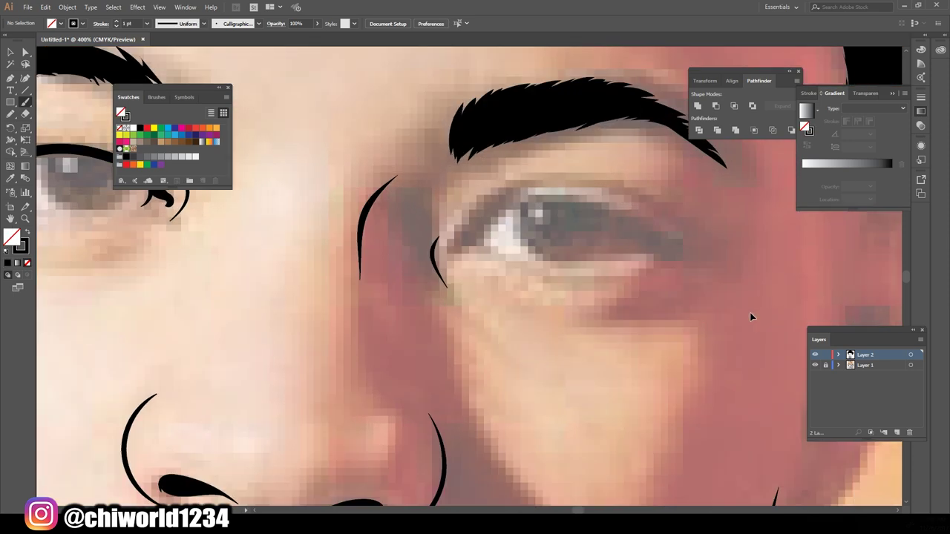
mouse_move(407, 243)
mouse_down()
mouse_move(478, 197)
mouse_move(640, 250)
mouse_up()
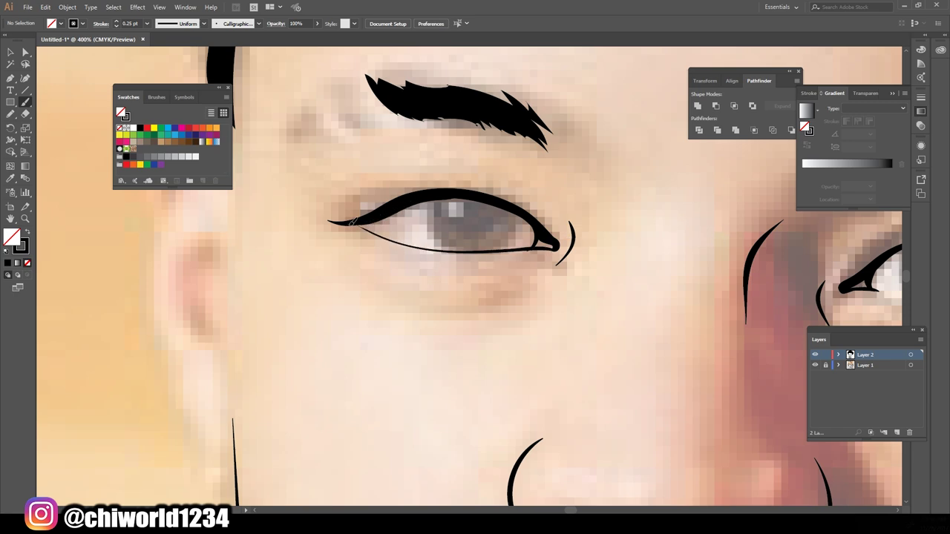
Undo the unwanted thin lower-eyelid stroke.
key(ctrl+z)
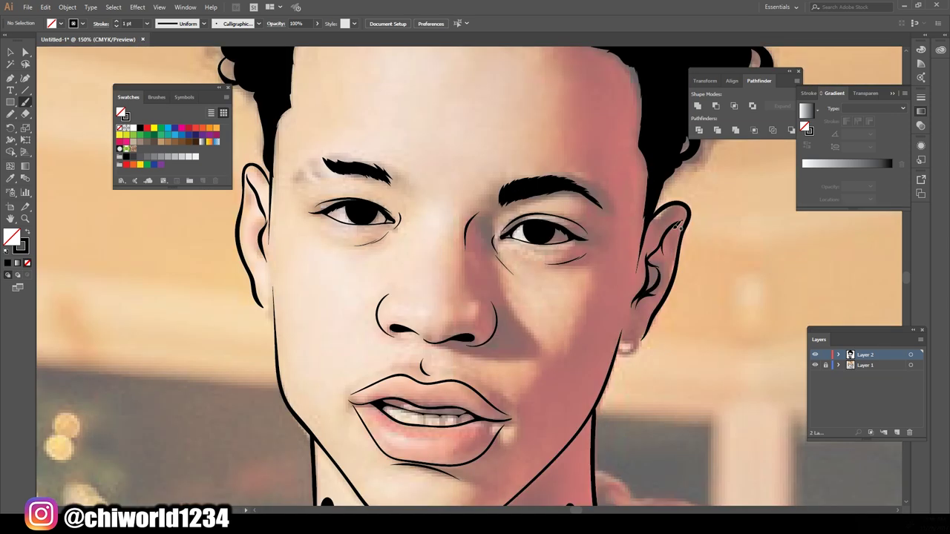
scroll(690, 290, up, 1)
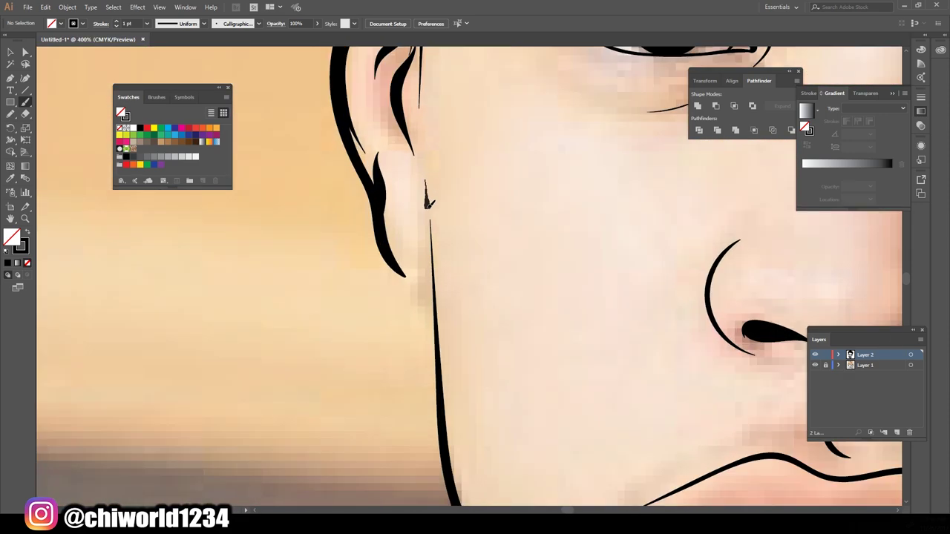
Draw an earring on the ear and add curly strands on the right side of the hair.
mouse_move(423, 295)
mouse_down()
mouse_move(410, 256)
mouse_move(428, 293)
mouse_up()
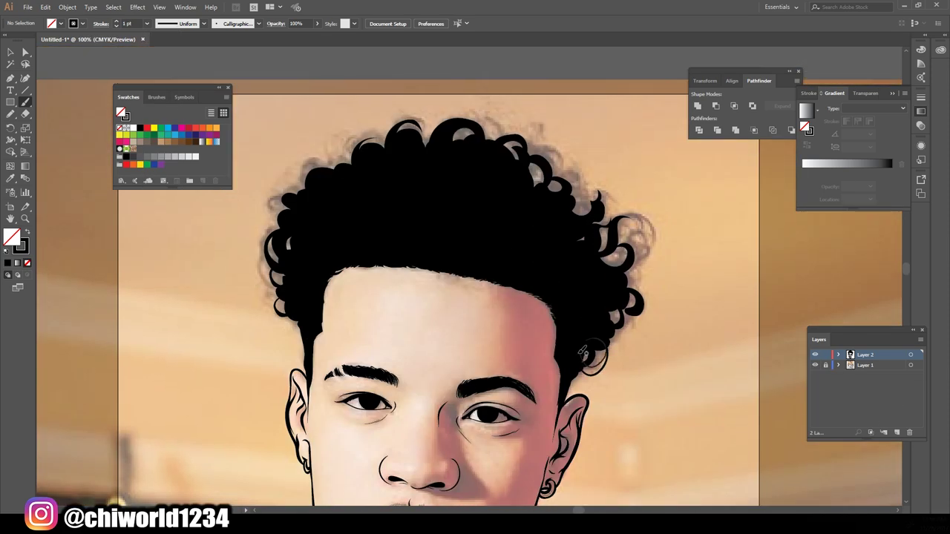
mouse_move(584, 354)
mouse_down()
mouse_move(626, 223)
mouse_move(594, 237)
mouse_move(583, 185)
mouse_move(534, 167)
mouse_move(493, 134)
mouse_up()
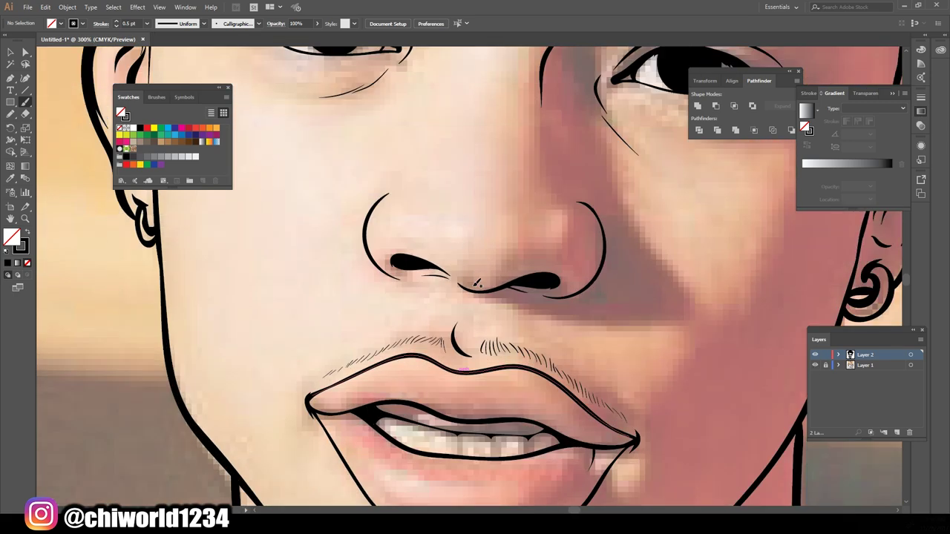
Select all the line art and duplicate the line-art layer.
key(v)
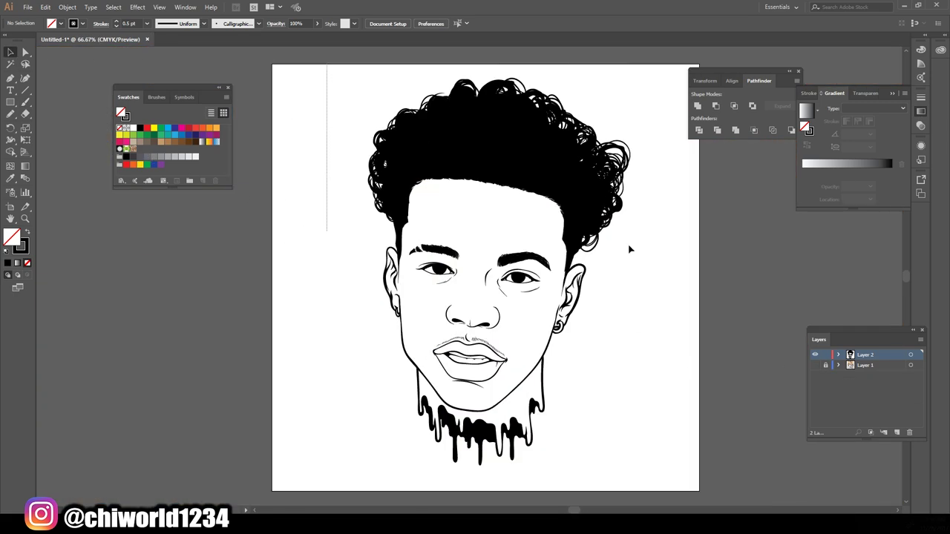
key(ctrl+a)
drag(864, 354, 897, 432)
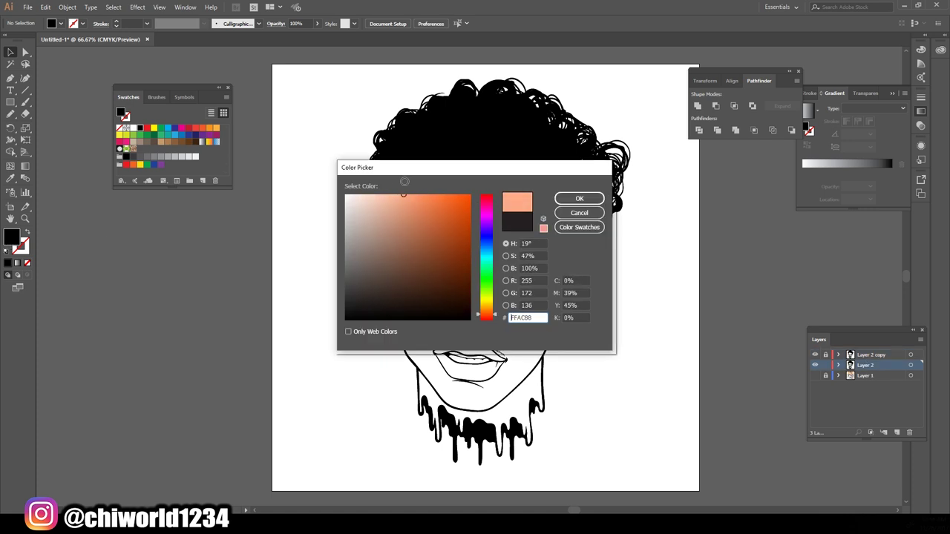
Draw a #FFAC88 peach rectangle behind the line art and split it along the lines with Merge.
click(579, 198)
drag(329, 59, 662, 471)
right_click(621, 184)
click(756, 369)
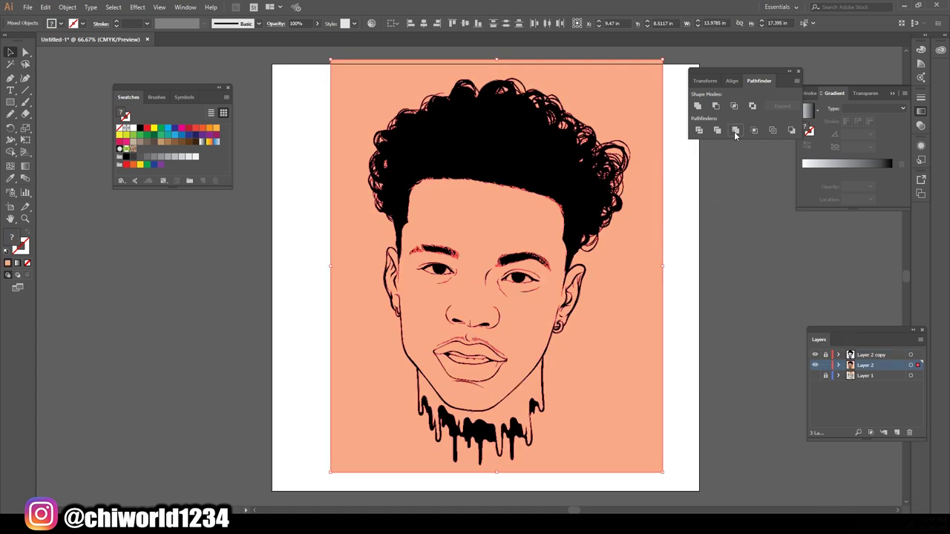
click(638, 329)
click(850, 365)
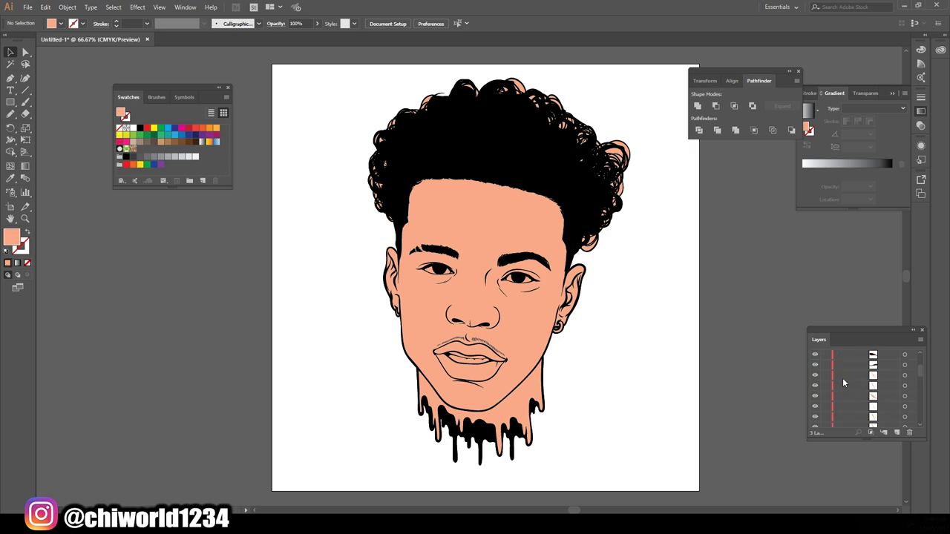
double_click(615, 248)
Select the teeth shape and fill it with light grey.
scroll(488, 226, up, 2)
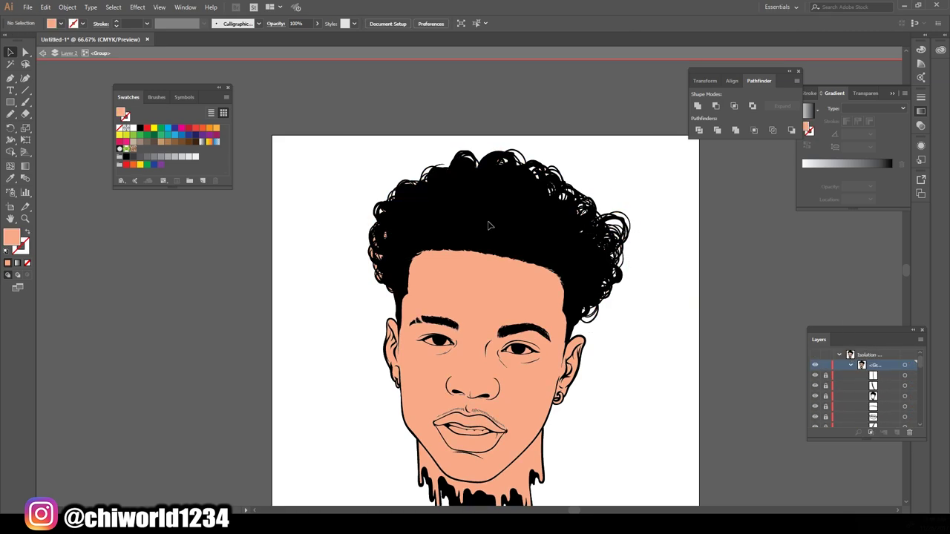
key(ctrl+equal)
key(ctrl+equal)
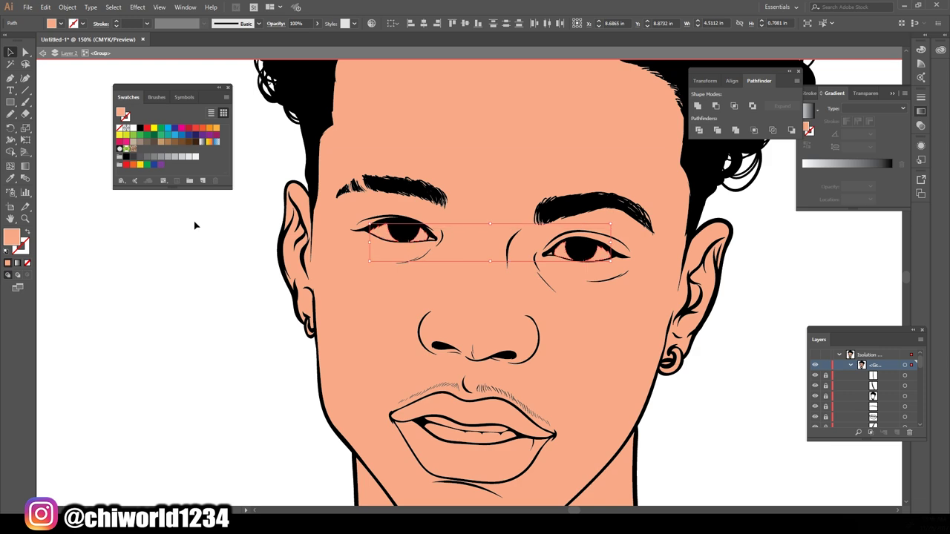
key(ctrl+minus)
key(ctrl+minus)
key(ctrl+minus)
scroll(475, 301, up, 5)
click(473, 300)
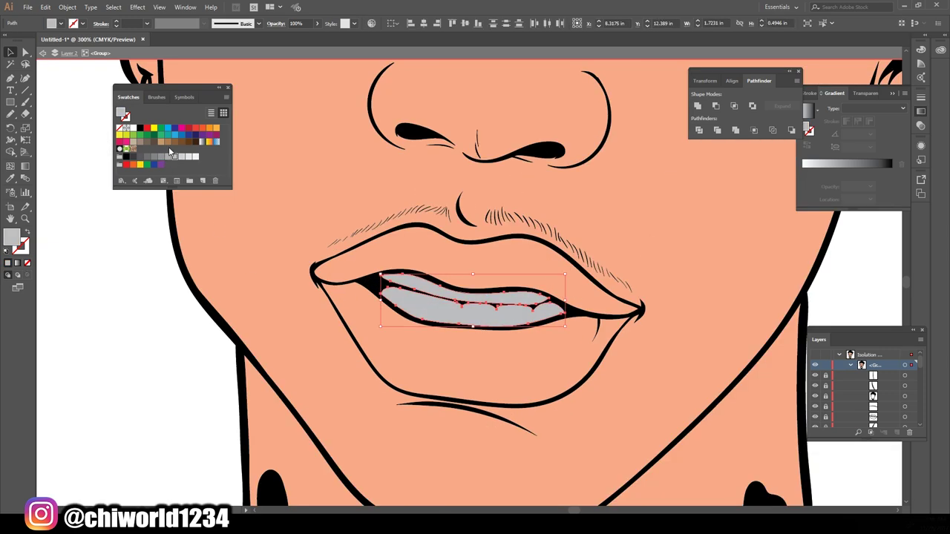
click(159, 6)
mouse_move(151, 165)
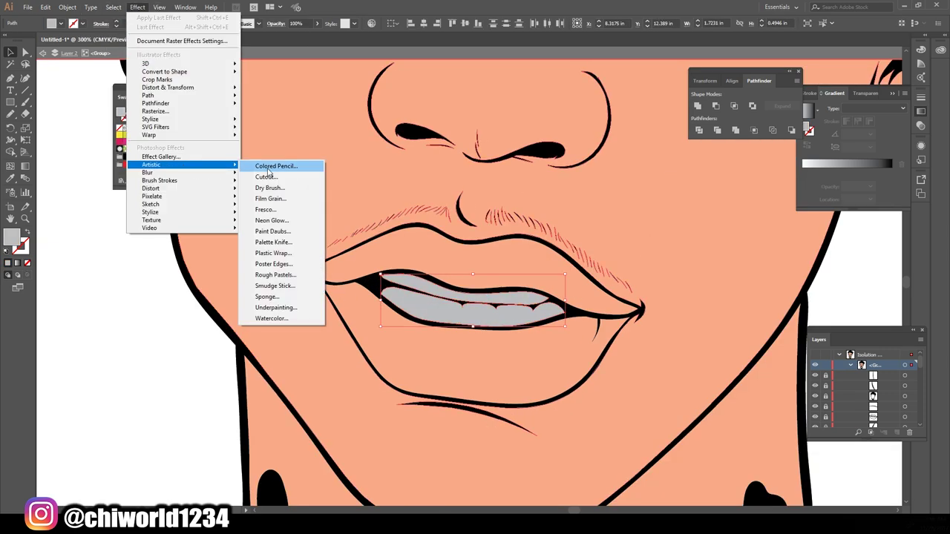
Texture the teeth with the Sponge effect at Brush Size 2, Definition 25, Smoothness 4.
click(266, 296)
drag(846, 88, 836, 88)
drag(874, 108, 917, 109)
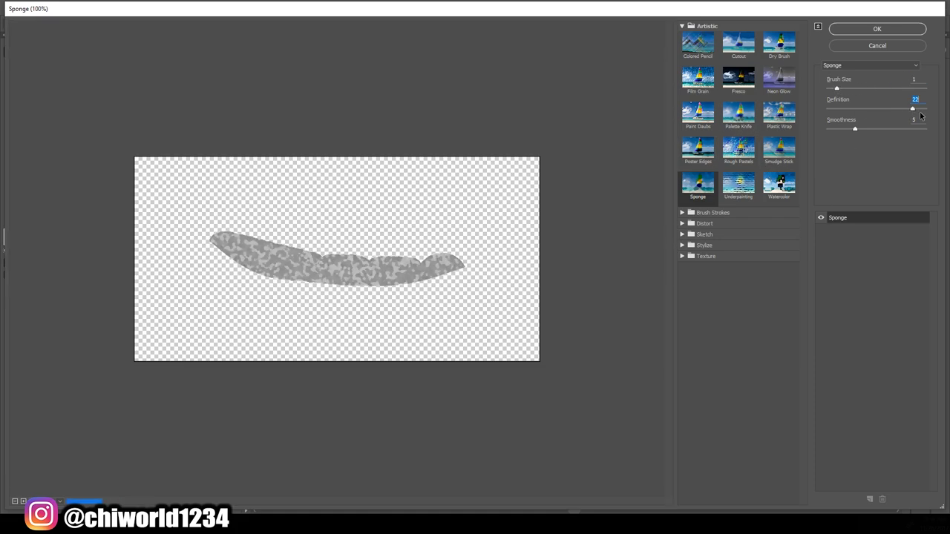
drag(859, 129, 932, 138)
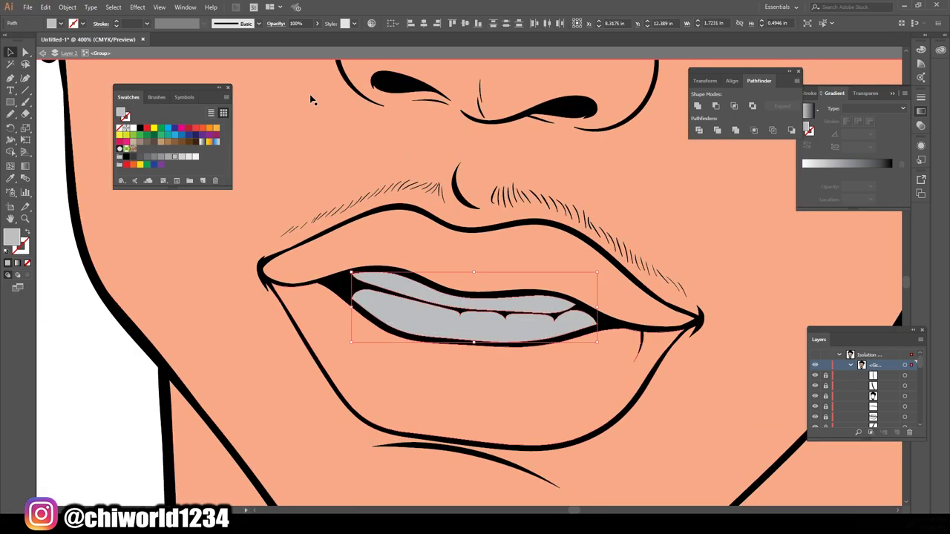
click(137, 7)
click(282, 290)
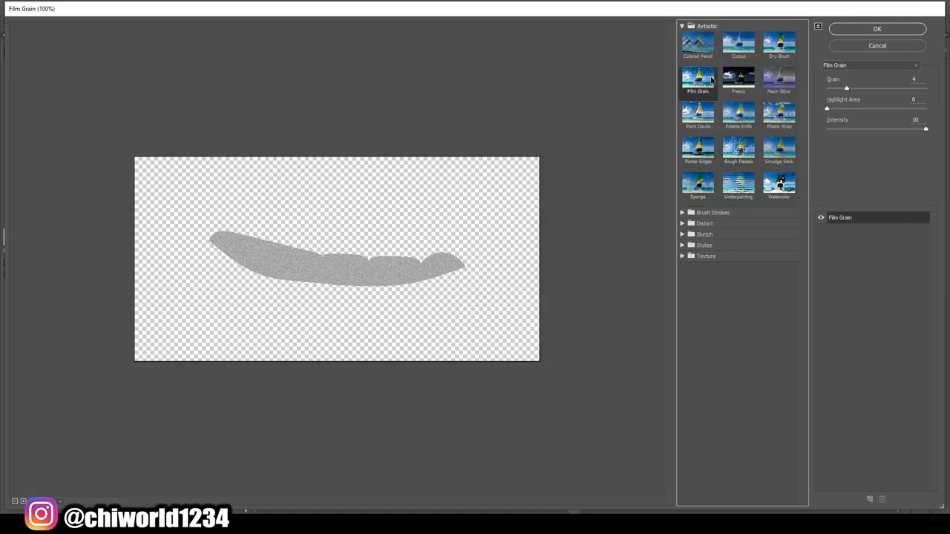
mouse_move(826, 108)
mouse_down()
mouse_move(862, 108)
mouse_move(885, 89)
mouse_up()
drag(925, 129, 878, 130)
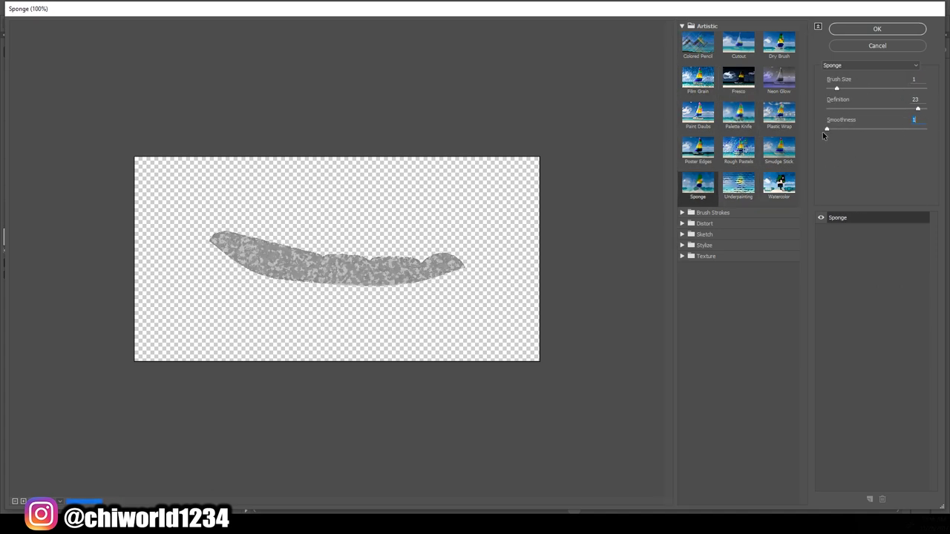
click(874, 30)
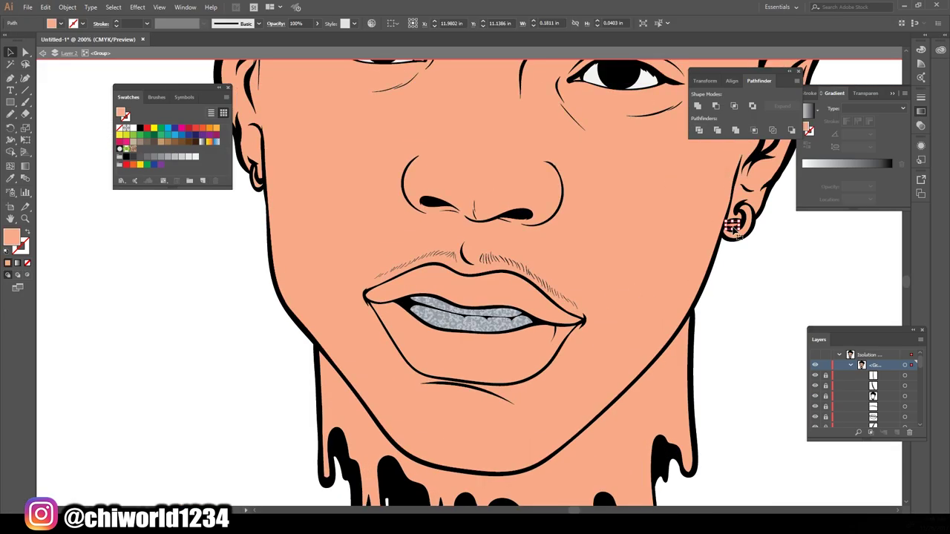
Fill the upper lip with pink CE796B and the lower lip with a lighter pink.
scroll(733, 229, up, 1)
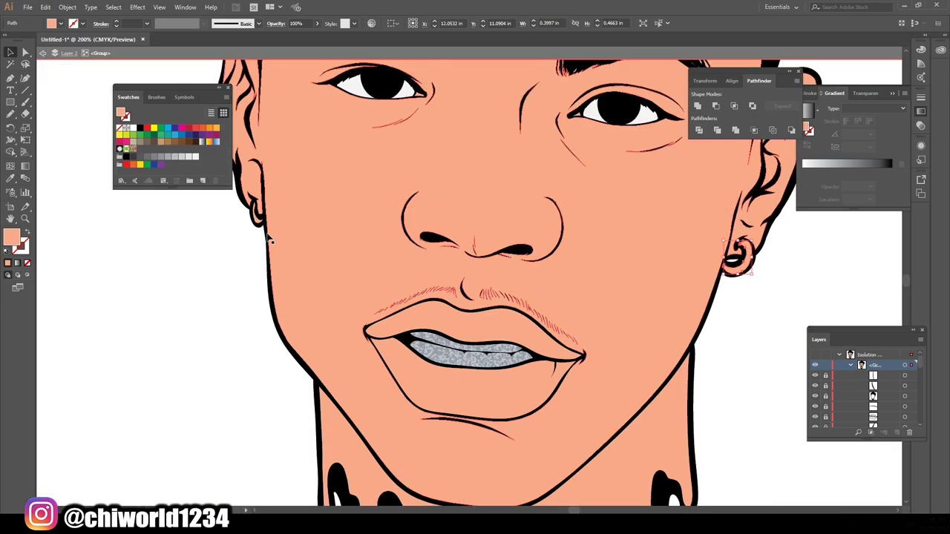
click(212, 128)
double_click(12, 236)
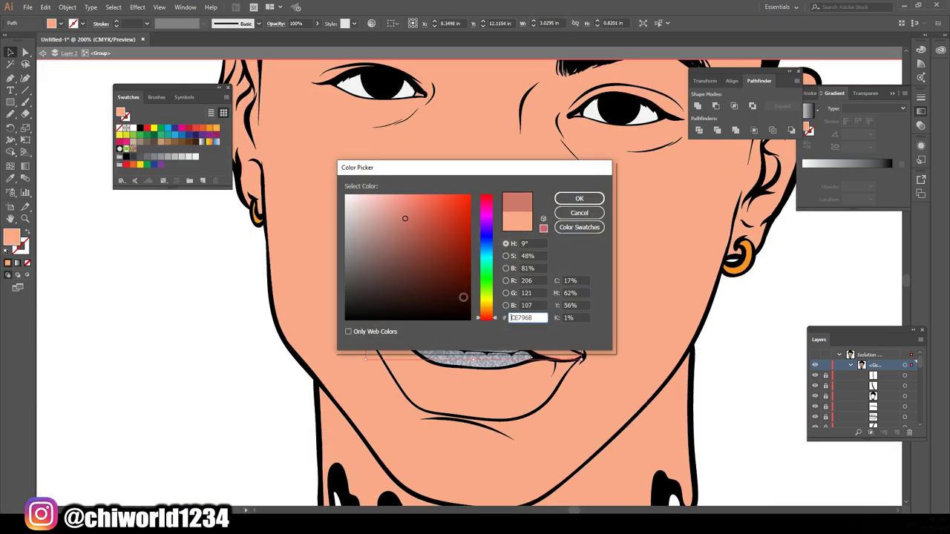
click(579, 198)
double_click(11, 236)
click(579, 199)
click(754, 433)
Exit isolation mode, add a new shading layer, and open the fill colour picker.
key(ctrl+minus)
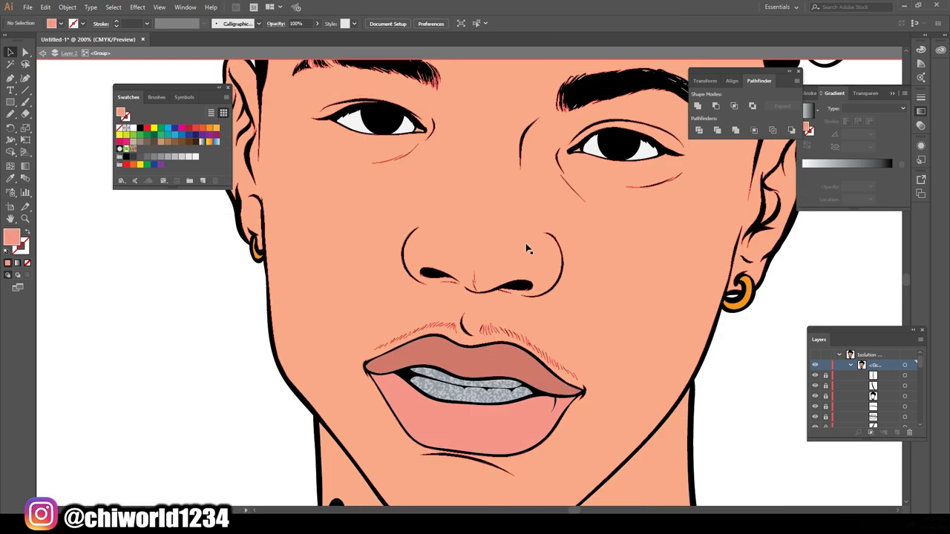
key(ctrl+0)
key(ctrl+plus)
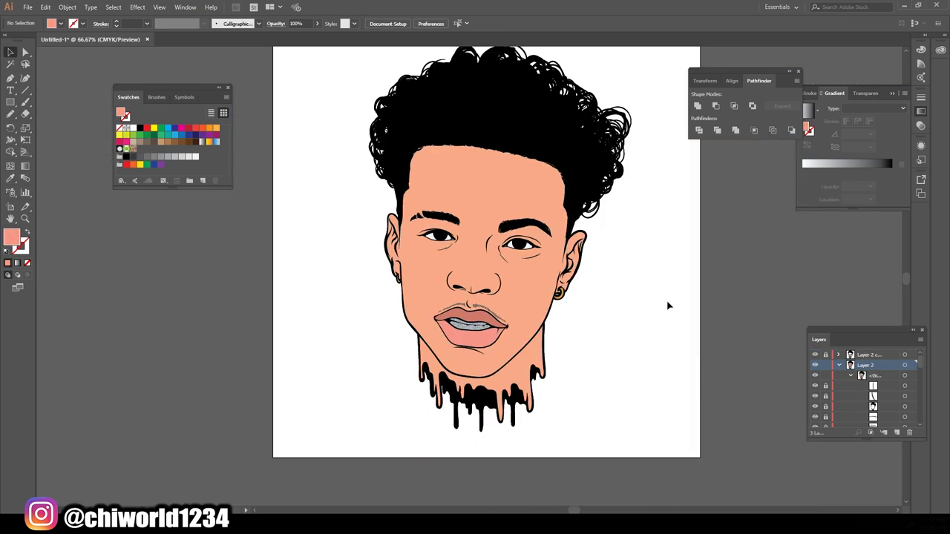
key(Escape)
key(ctrl+plus)
double_click(11, 236)
Set the fill to a dark brown shadow colour and switch to the Blob Brush.
click(403, 239)
click(484, 318)
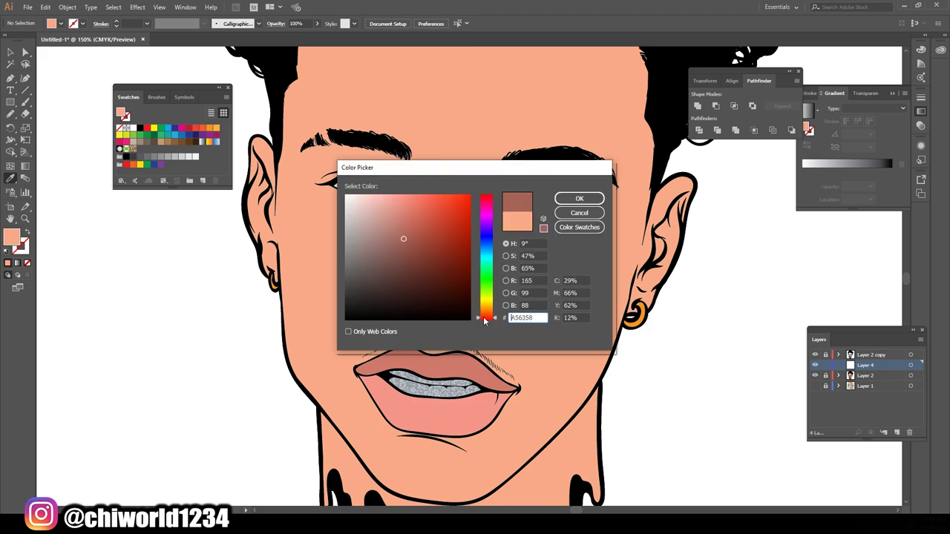
click(413, 233)
key(Return)
key(ctrl+plus)
key(ctrl+plus)
key(b)
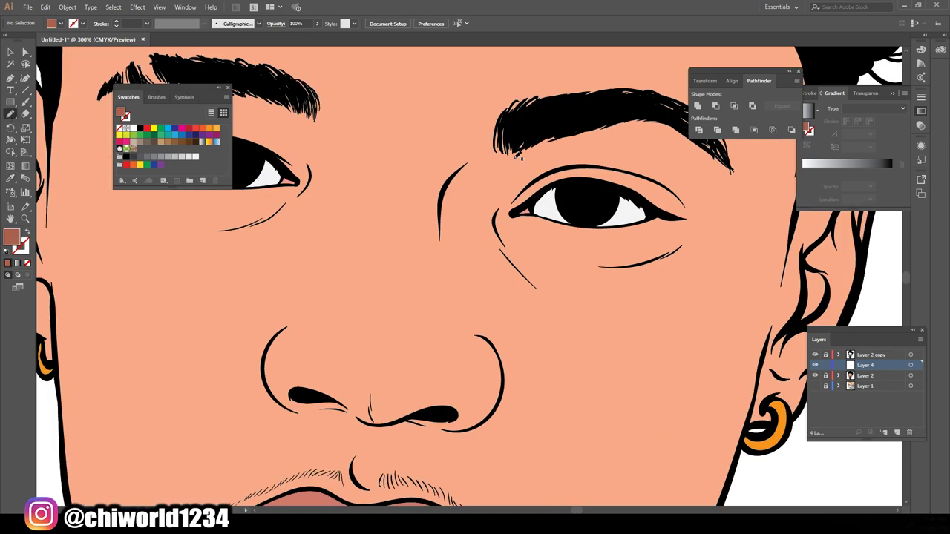
Paint brown shadows down the nose, over the right eyelid and under the right eye.
drag(445, 259, 481, 343)
key(ctrl+plus)
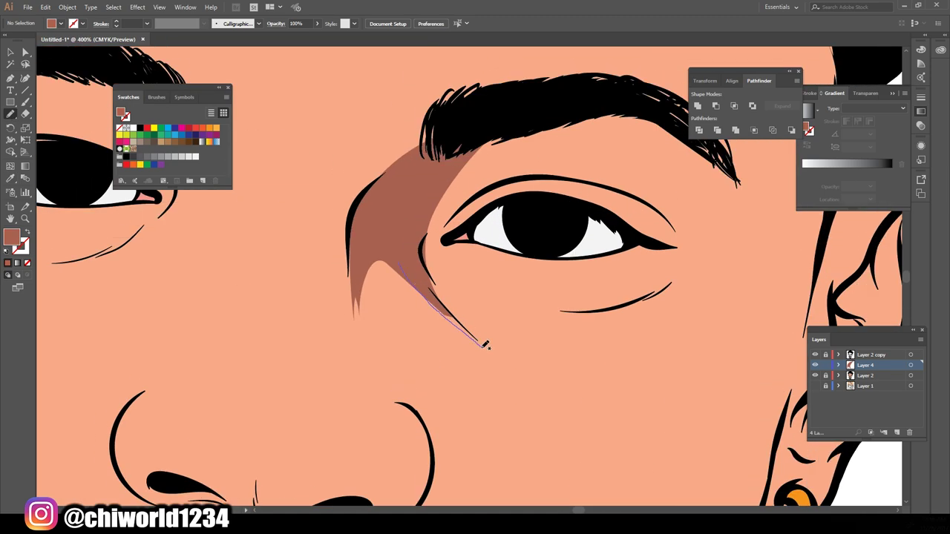
scroll(475, 267, down, 5)
scroll(348, 237, up, 6)
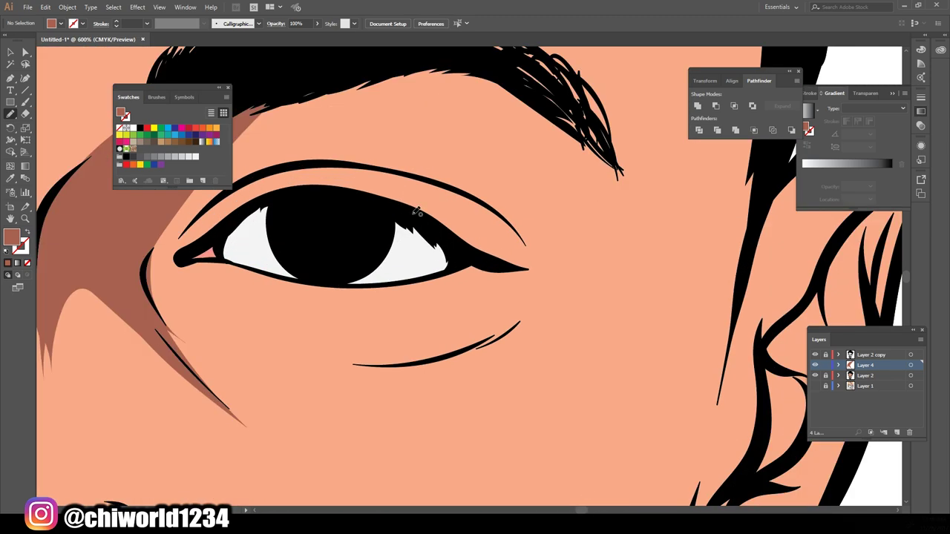
mouse_move(395, 208)
mouse_down()
mouse_move(475, 65)
mouse_move(484, 288)
mouse_up()
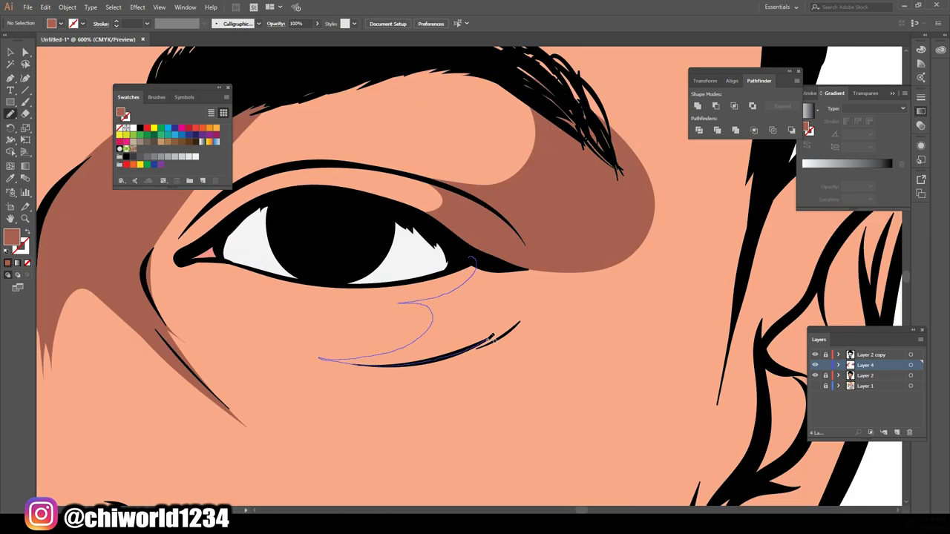
key(ctrl+0)
drag(490, 338, 453, 364)
Paint brown shadows down the right forehead and cheek and along the right jaw.
scroll(641, 420, up, 3)
scroll(676, 290, down, 1)
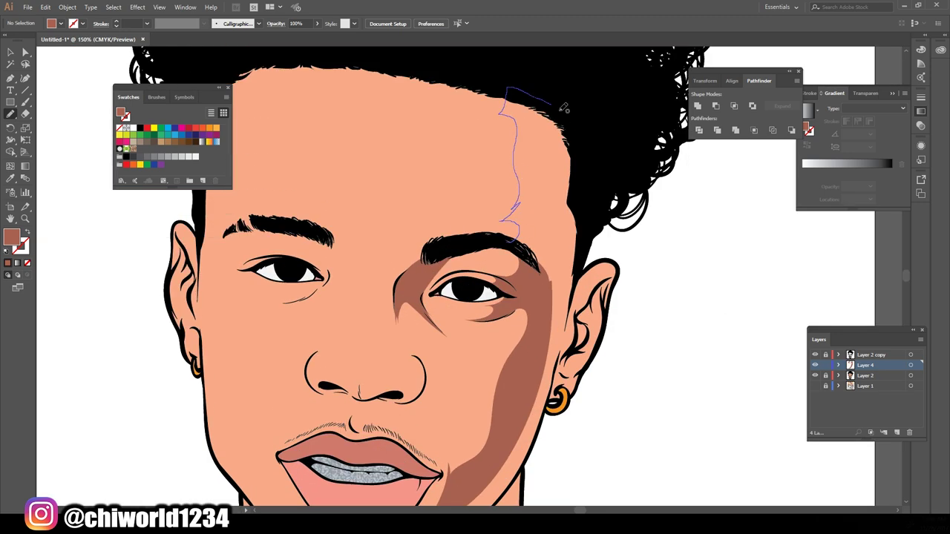
drag(564, 107, 567, 110)
key(ctrl+0)
scroll(634, 368, up, 2)
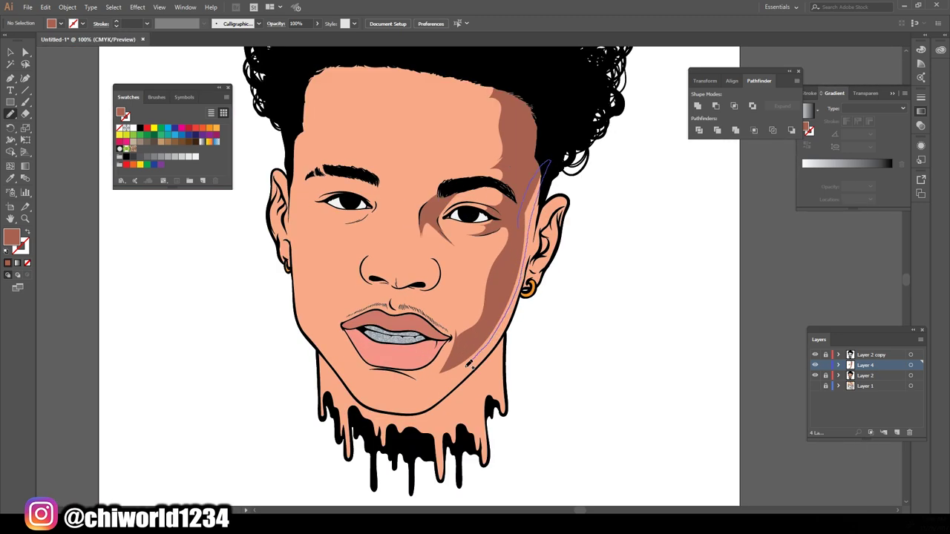
drag(469, 341, 470, 342)
key(ctrl+0)
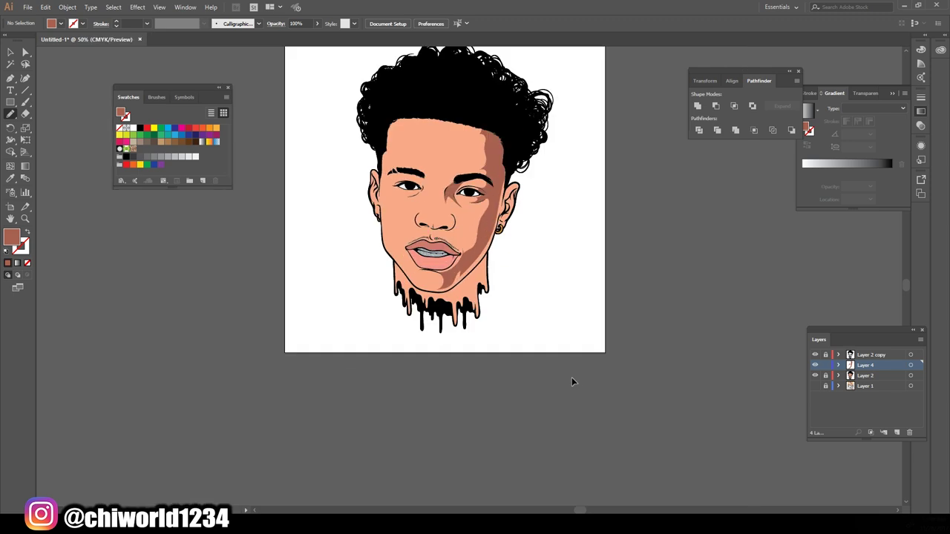
scroll(512, 213, up, 4)
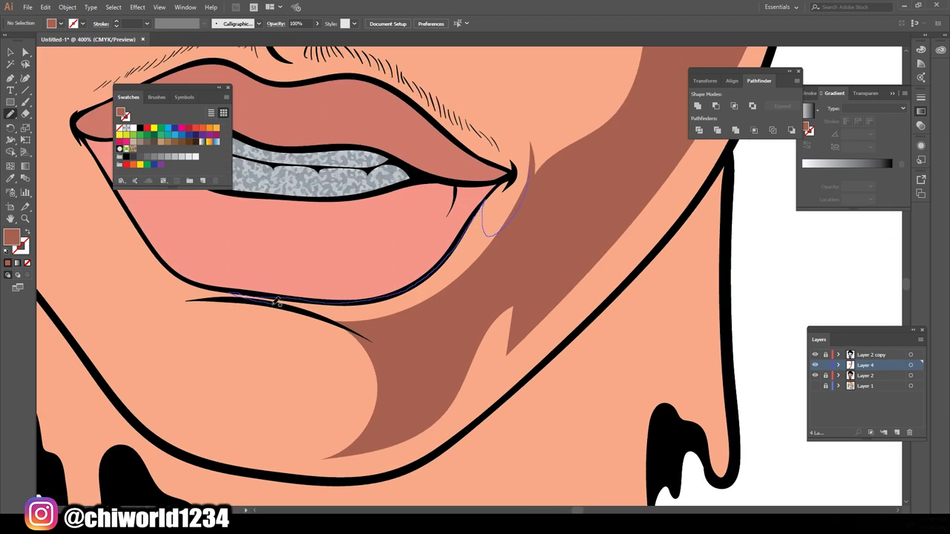
Paint shadows below the lower lip and under the jaw, with a highlight at the lip corner.
drag(279, 302, 276, 302)
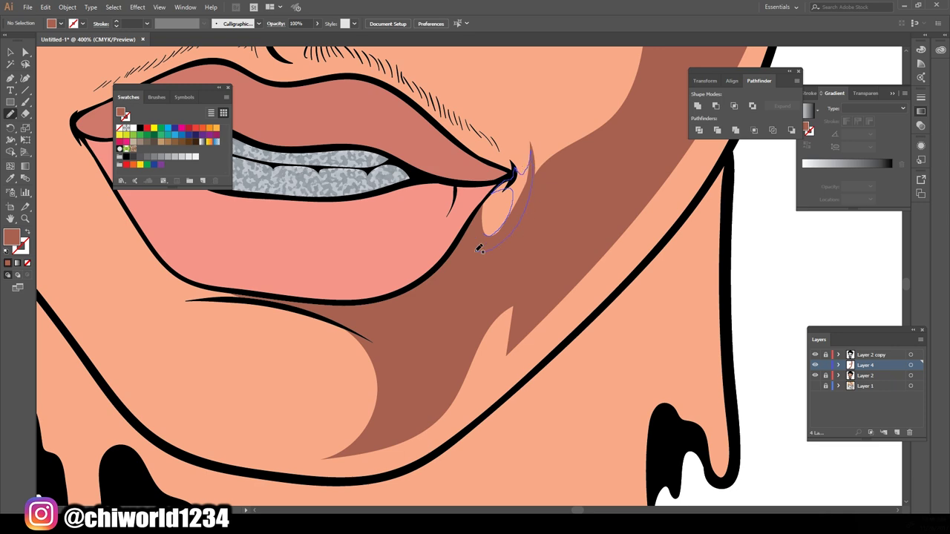
drag(478, 249, 478, 248)
key(ctrl+0)
scroll(276, 332, up, 3)
drag(395, 358, 293, 385)
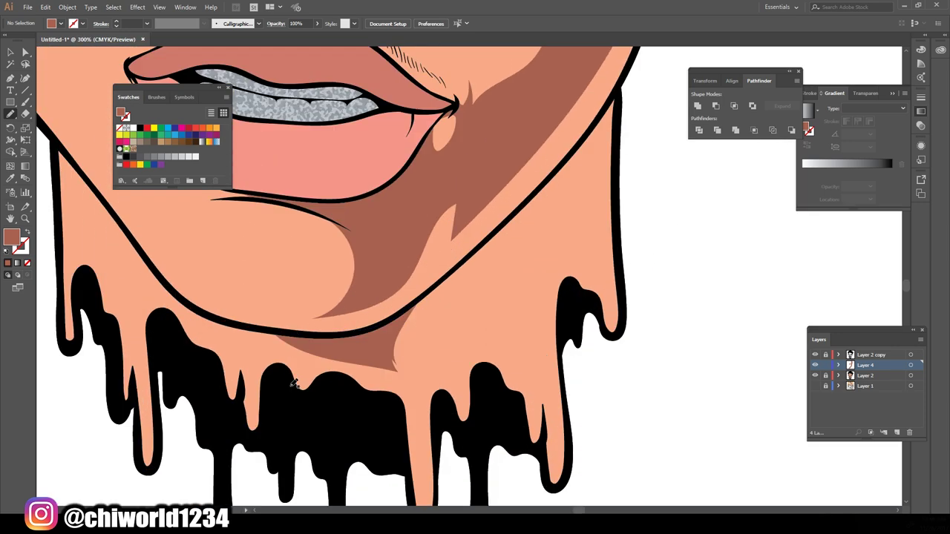
drag(510, 295, 536, 199)
Redo the jaw shadow, then paint brown shadows inside the right ear and on the earlobe.
key(ctrl+z)
drag(522, 261, 545, 185)
scroll(632, 305, up, 10)
key(ctrl+equal)
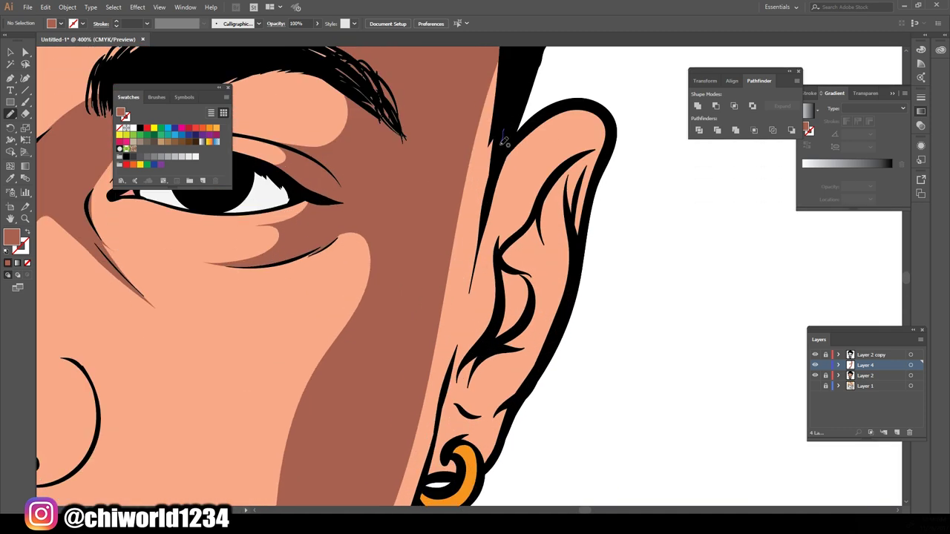
mouse_move(502, 128)
mouse_down()
mouse_move(495, 324)
mouse_move(525, 235)
mouse_up()
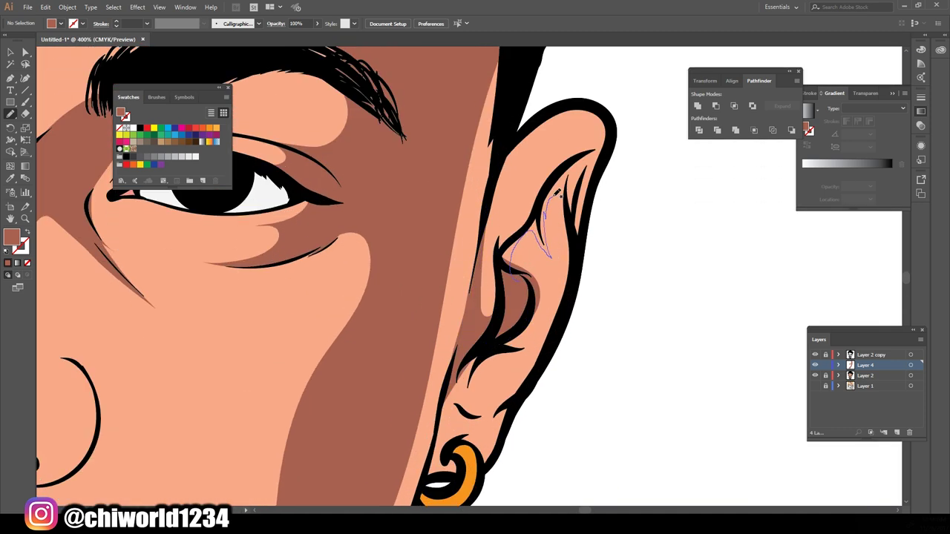
drag(612, 140, 609, 145)
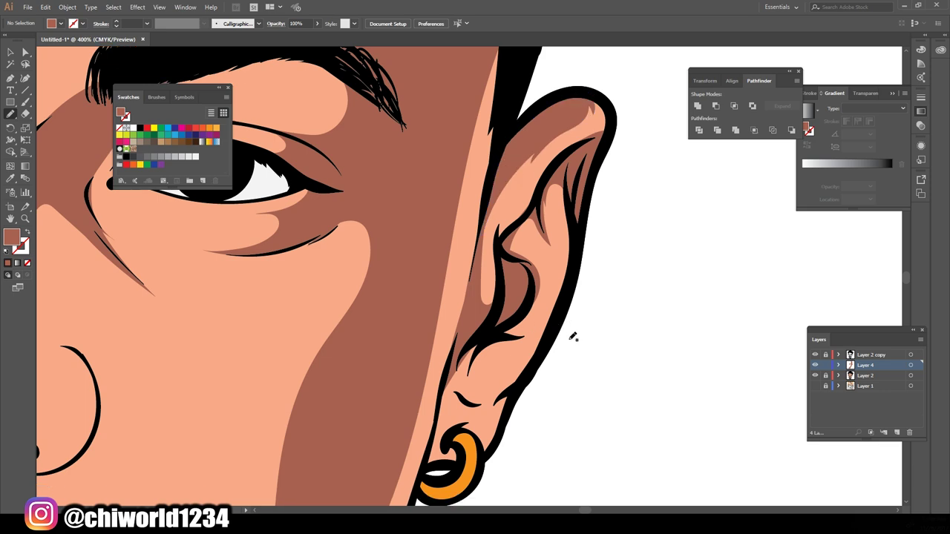
scroll(572, 333, down, 5)
drag(445, 301, 450, 337)
drag(444, 305, 445, 304)
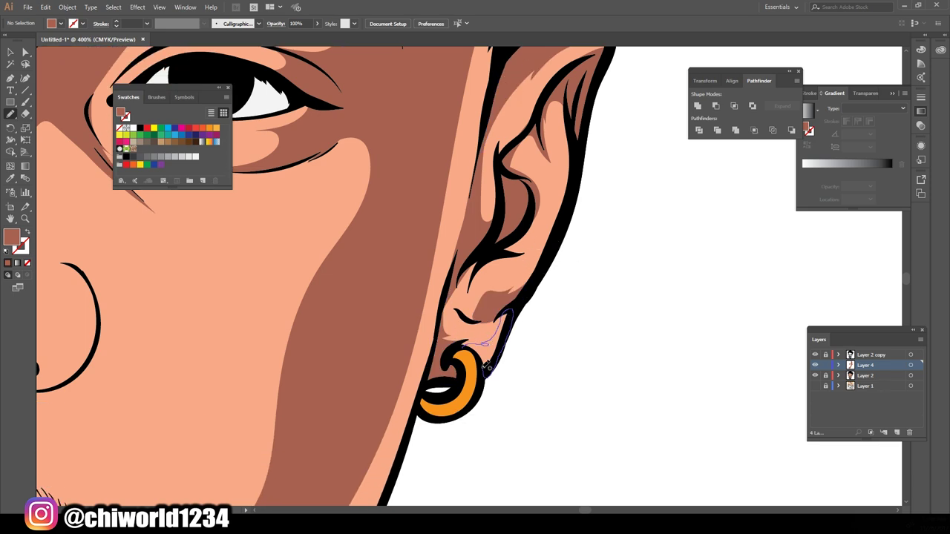
Paint brown shadows under the nose and across the cheek.
key(ctrl+0)
scroll(384, 323, up, 5)
scroll(384, 323, up, 2)
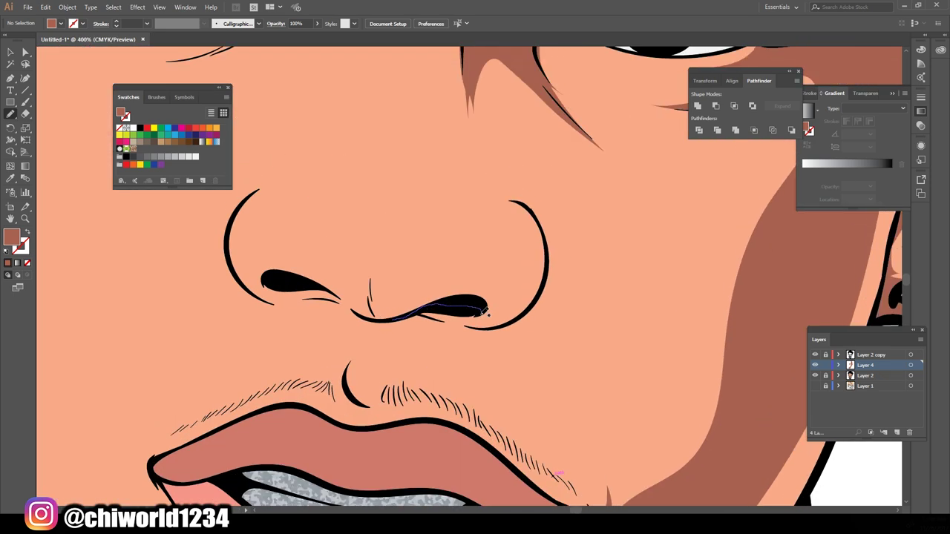
drag(443, 324, 443, 325)
key(ctrl+0)
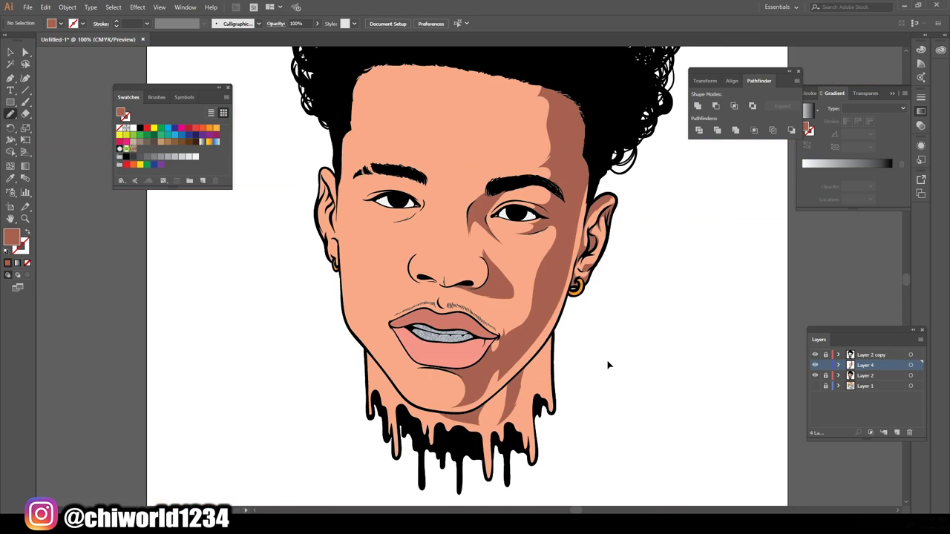
scroll(655, 357, up, 4)
drag(583, 299, 613, 257)
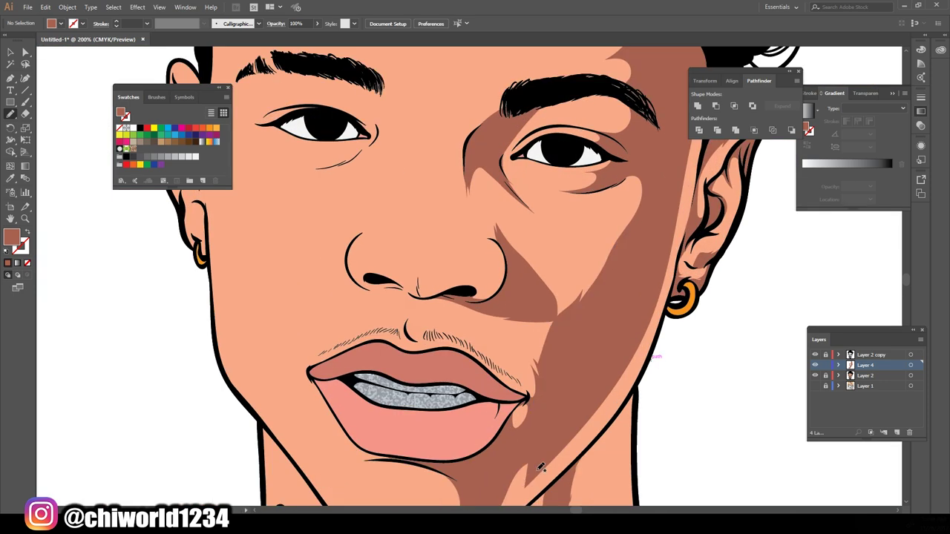
key(ctrl+0)
scroll(638, 308, up, 5)
Shade around the nostril and add brown shadows under and around the eyes.
mouse_move(479, 297)
mouse_down()
mouse_move(477, 282)
mouse_move(517, 237)
mouse_up()
key(ctrl+0)
scroll(750, 241, up, 5)
drag(454, 258, 454, 259)
key(ctrl+0)
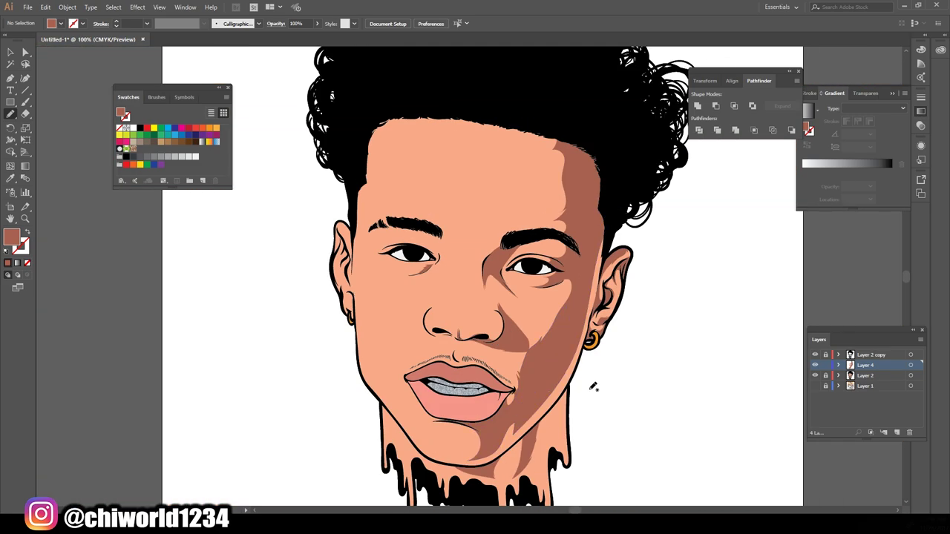
scroll(594, 389, up, 3)
scroll(594, 390, up, 2)
drag(668, 384, 304, 391)
Shade the inside of the ear brown with the Blob Brush.
scroll(413, 275, down, 2)
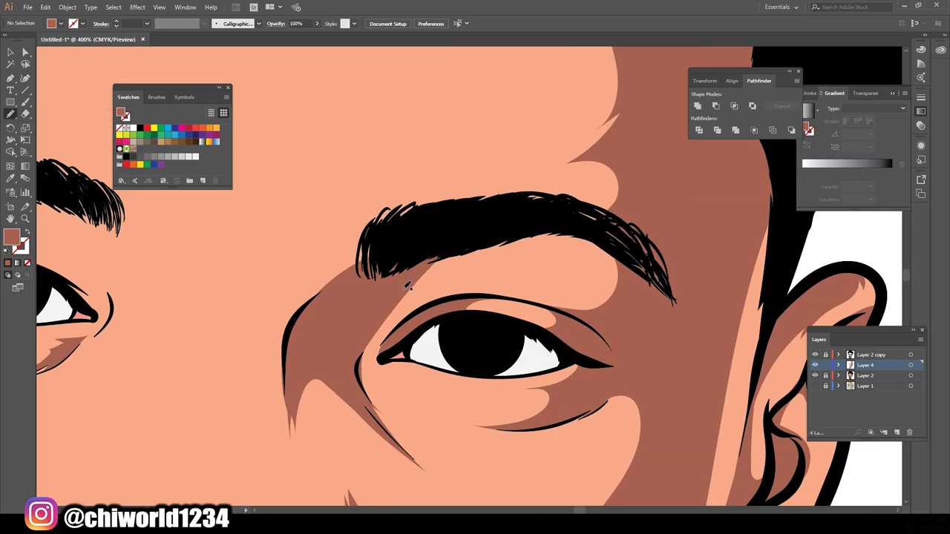
scroll(445, 334, down, 1)
scroll(489, 415, down, 2)
scroll(489, 415, down, 1)
scroll(575, 260, up, 5)
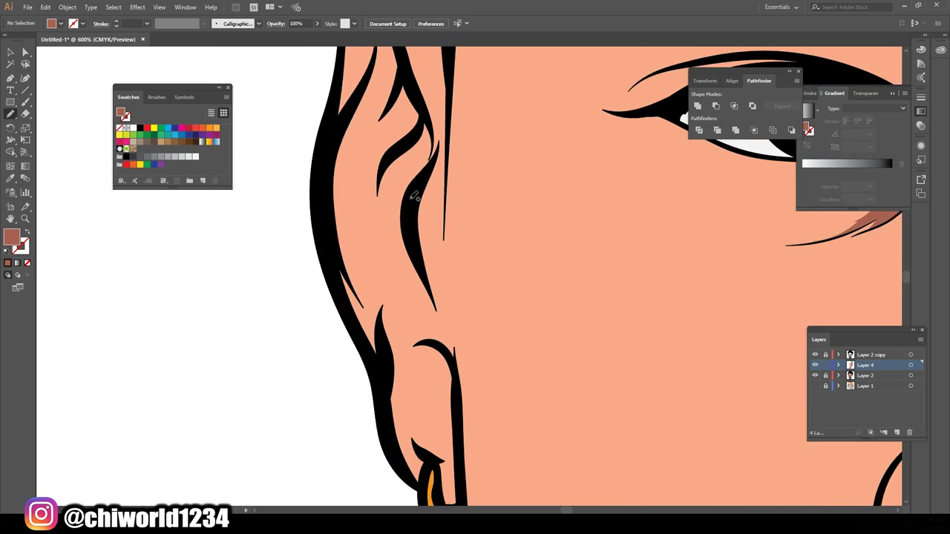
drag(456, 349, 457, 349)
scroll(352, 250, up, 4)
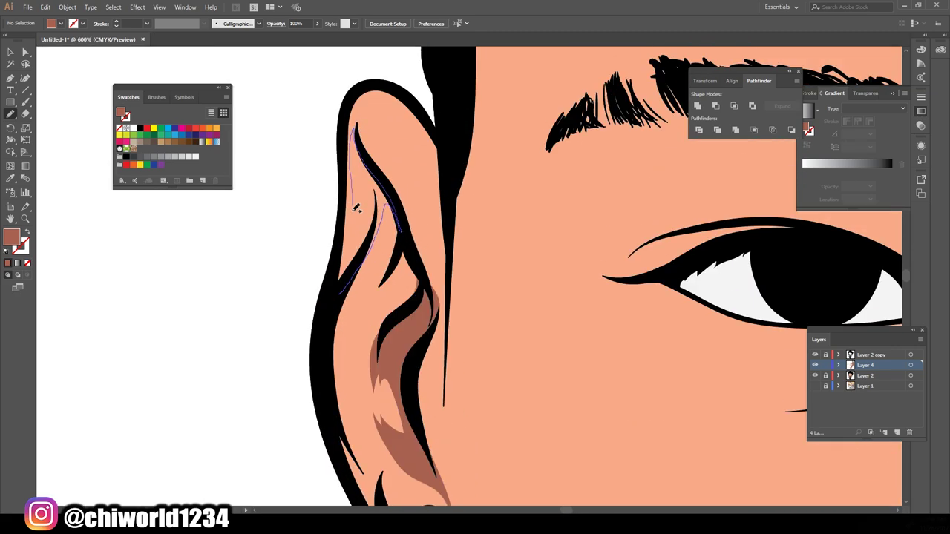
drag(356, 208, 357, 207)
scroll(663, 345, down, 5)
scroll(445, 259, up, 3)
Sample the eye-white colour and change the fill to a muted purple.
key(i)
click(325, 234)
double_click(11, 236)
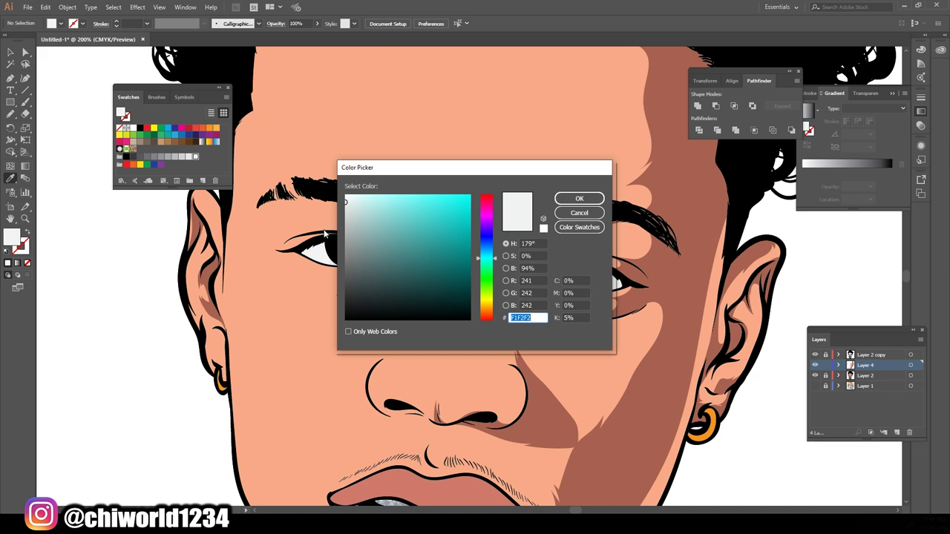
click(367, 254)
click(485, 224)
key(Return)
Paint soft purple shading on both eye whites, from corner to lid.
scroll(616, 325, up, 1)
scroll(631, 293, up, 2)
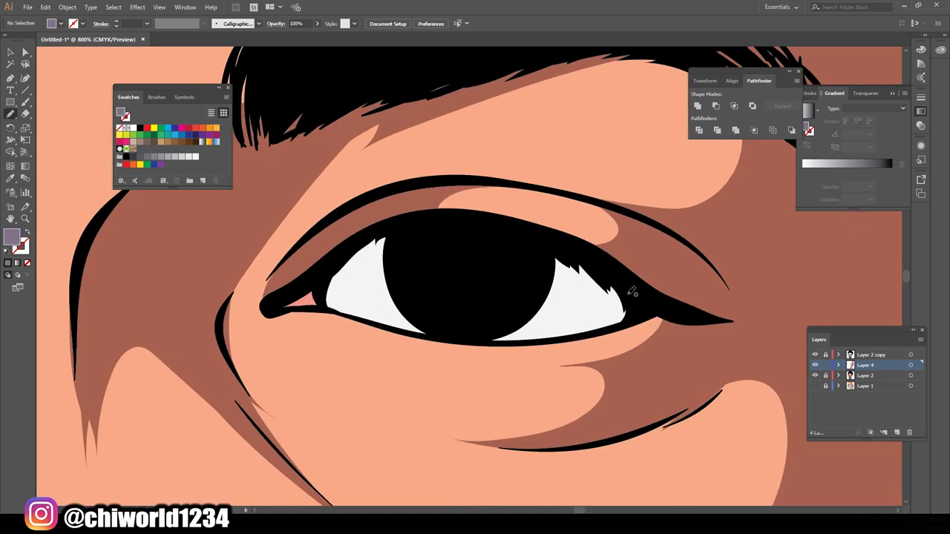
drag(564, 328, 555, 339)
drag(330, 293, 393, 249)
scroll(475, 297, down, 4)
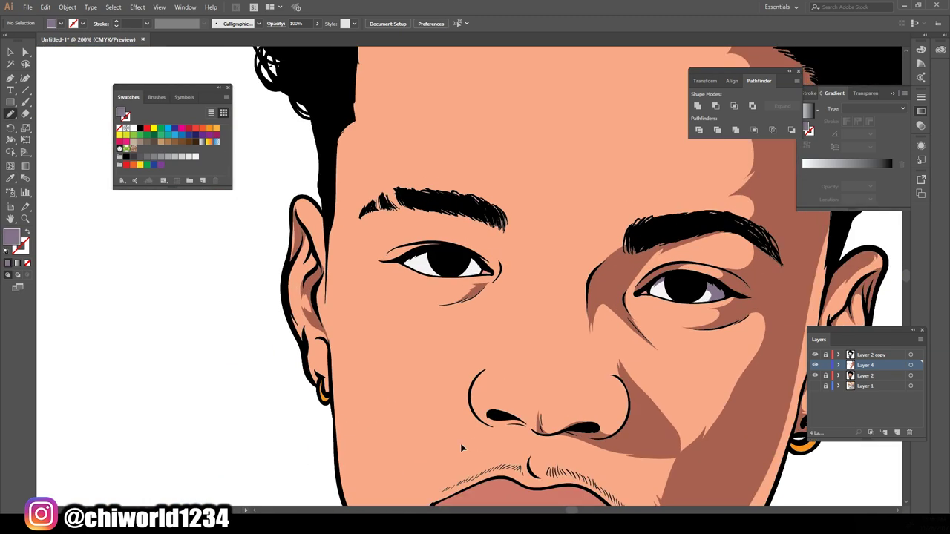
scroll(714, 328, up, 5)
drag(715, 328, 678, 243)
scroll(689, 409, down, 5)
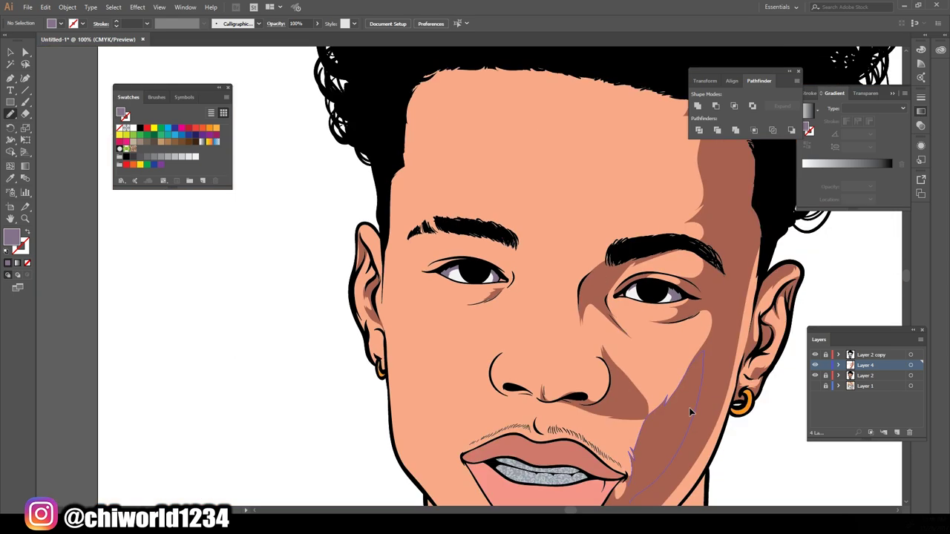
scroll(690, 402, down, 1)
scroll(689, 403, up, 2)
Set a dark red fill and Blob Brush a shadow along the upper lip.
scroll(694, 407, up, 3)
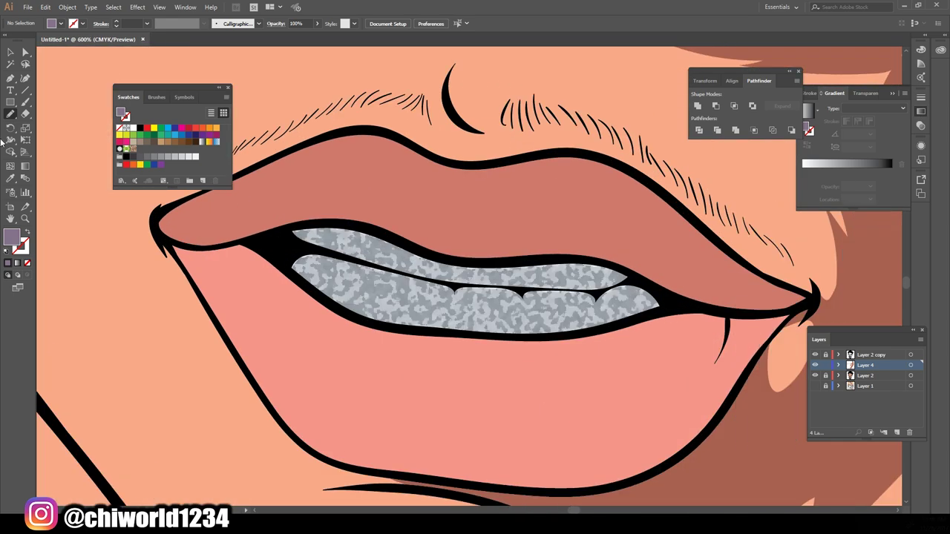
double_click(12, 236)
drag(419, 223, 409, 250)
click(579, 198)
key(shift+b)
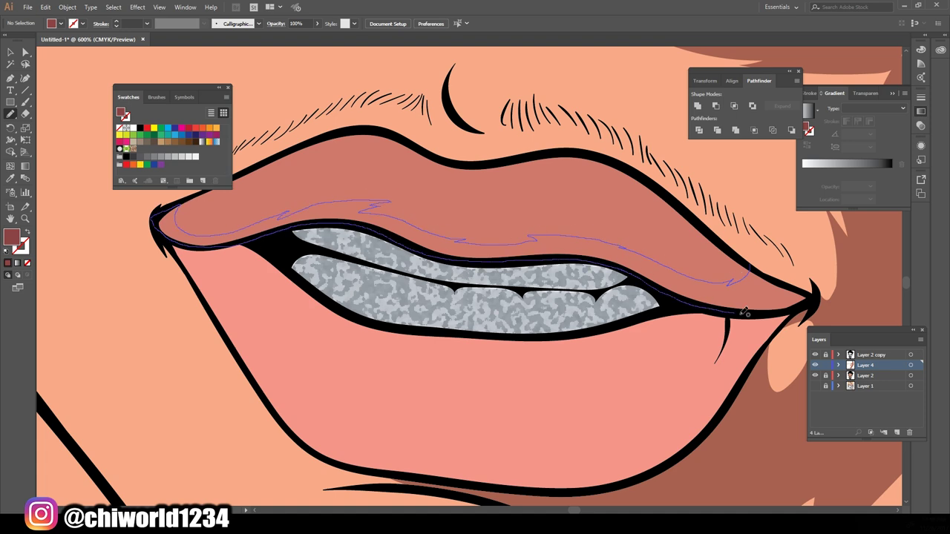
drag(346, 221, 808, 297)
scroll(690, 410, down, 2)
scroll(689, 410, up, 2)
Switch to a lighter red and paint shadow strokes along the lower lip.
double_click(11, 236)
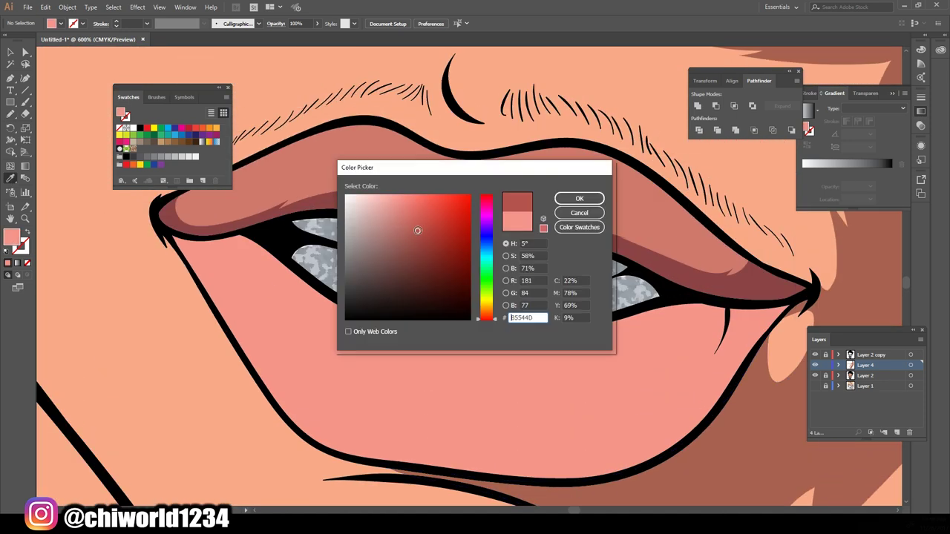
drag(418, 223, 411, 227)
click(577, 197)
drag(702, 319, 592, 448)
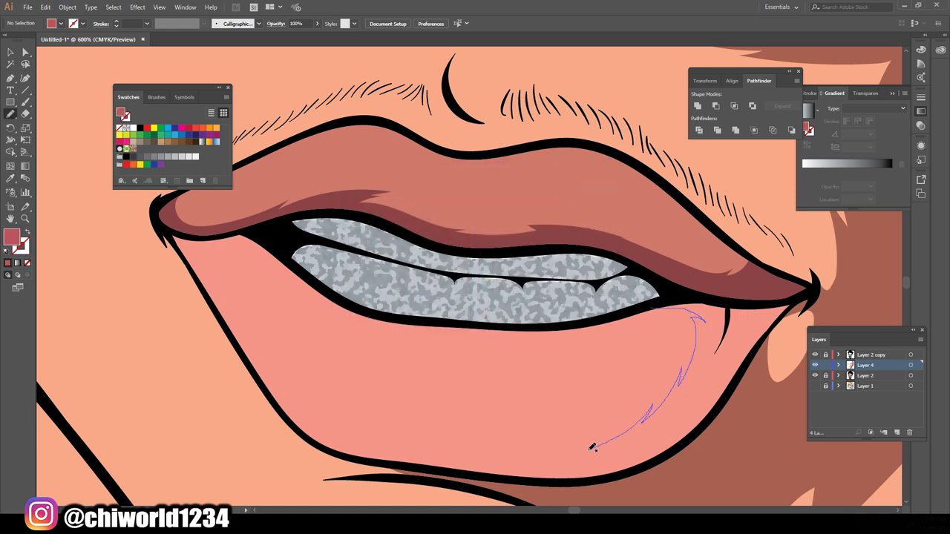
scroll(709, 297, down, 2)
scroll(663, 420, up, 2)
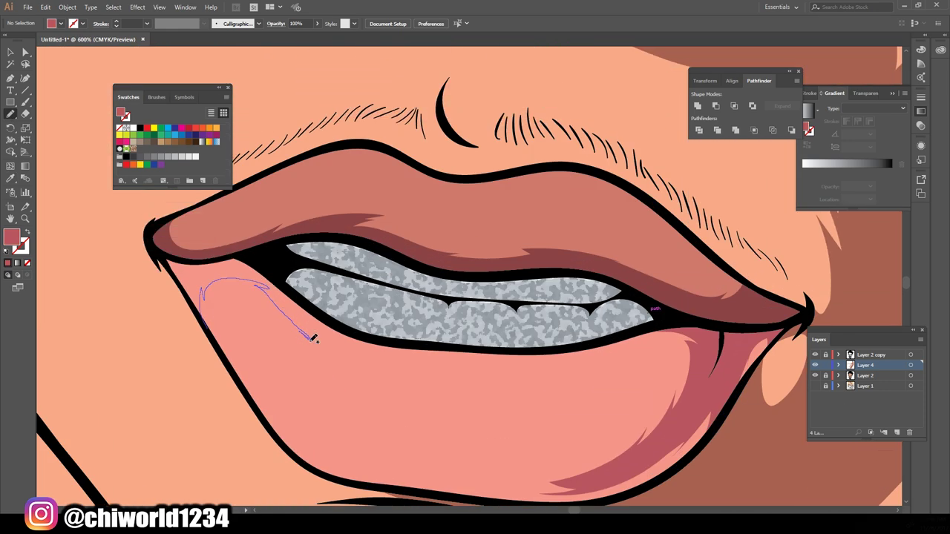
drag(313, 337, 586, 371)
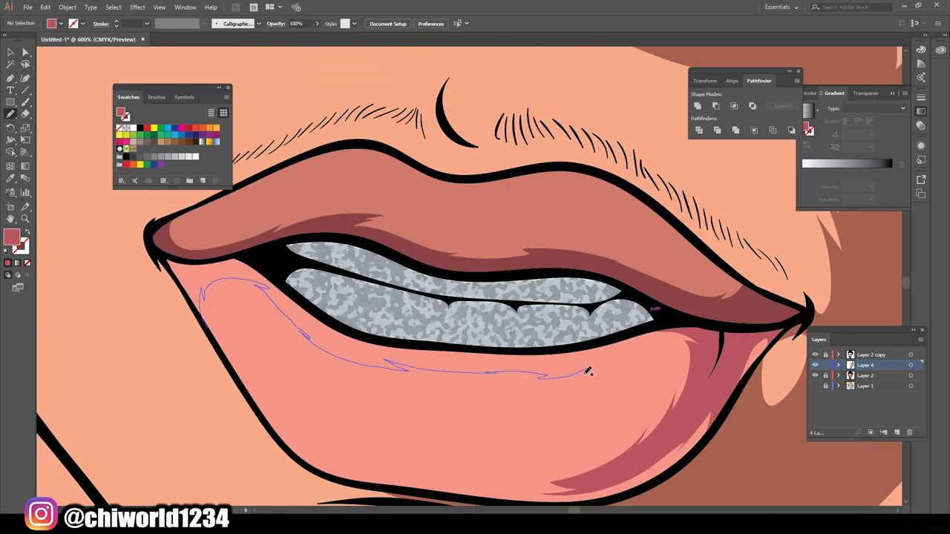
drag(210, 257, 163, 264)
scroll(185, 297, down, 3)
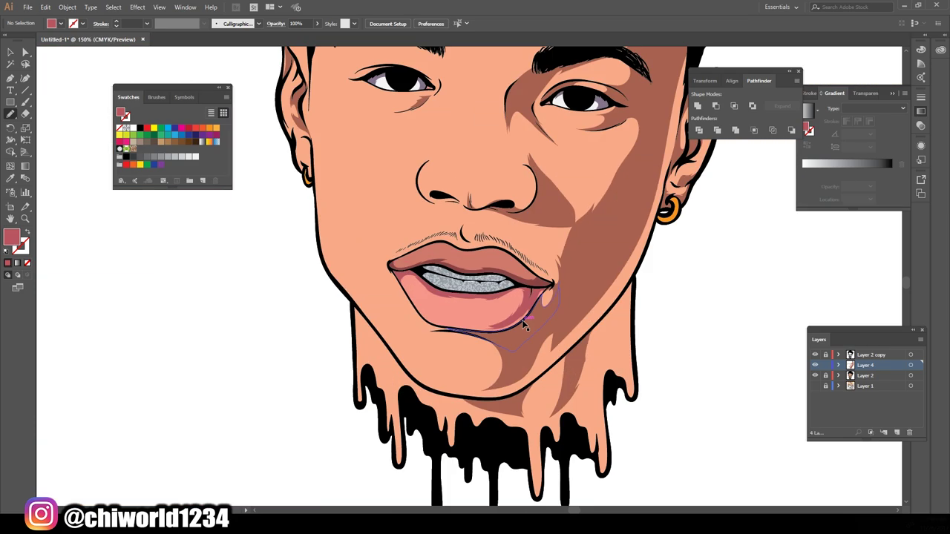
scroll(185, 311, up, 3)
drag(175, 312, 201, 348)
scroll(291, 404, down, 3)
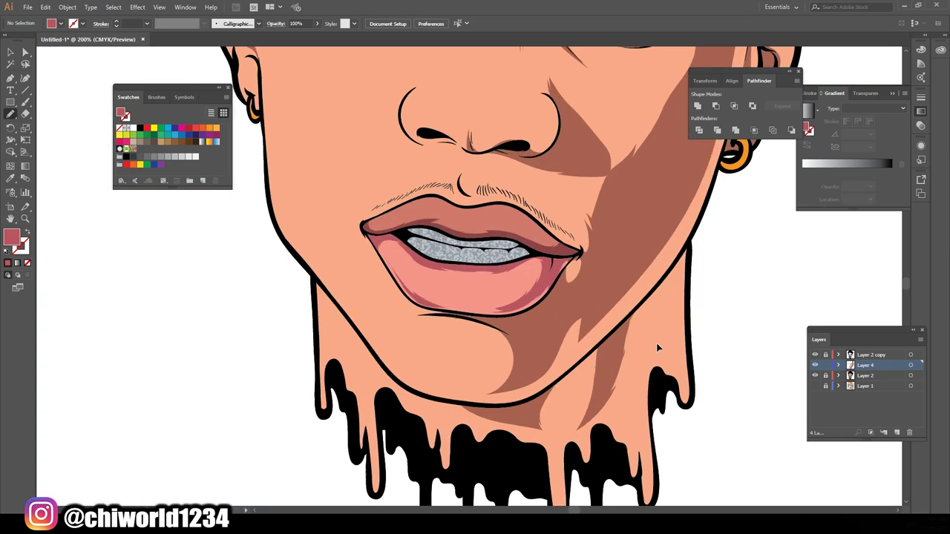
scroll(656, 343, up, 3)
Sample the teeth colour and set the fill to a blue-grey.
key(i)
click(304, 263)
double_click(11, 236)
click(389, 274)
click(579, 198)
key(shift+b)
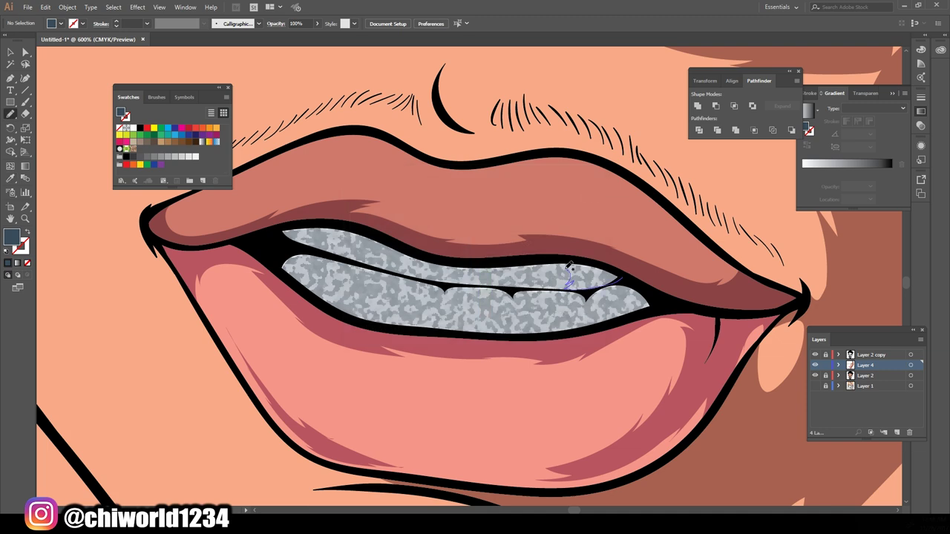
Paint blue-grey gaps between the upper and lower teeth.
drag(568, 265, 597, 291)
drag(530, 337, 545, 285)
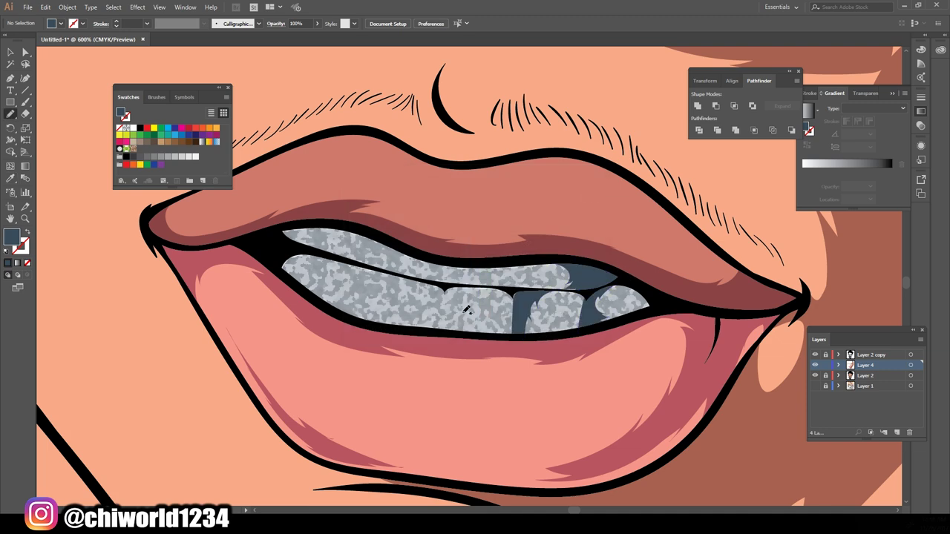
drag(318, 296, 315, 257)
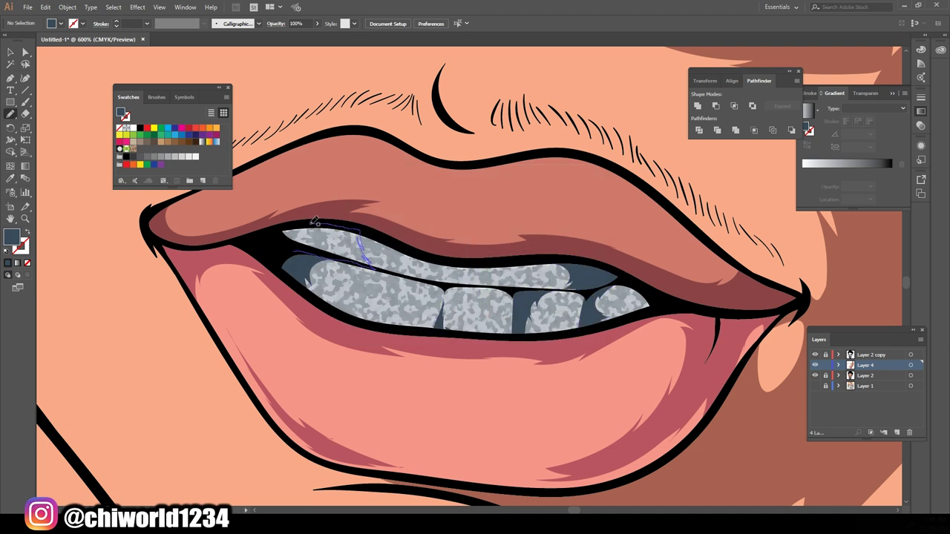
drag(314, 221, 319, 226)
drag(454, 285, 495, 275)
key(ctrl+minus)
key(ctrl+minus)
key(ctrl+minus)
key(ctrl+minus)
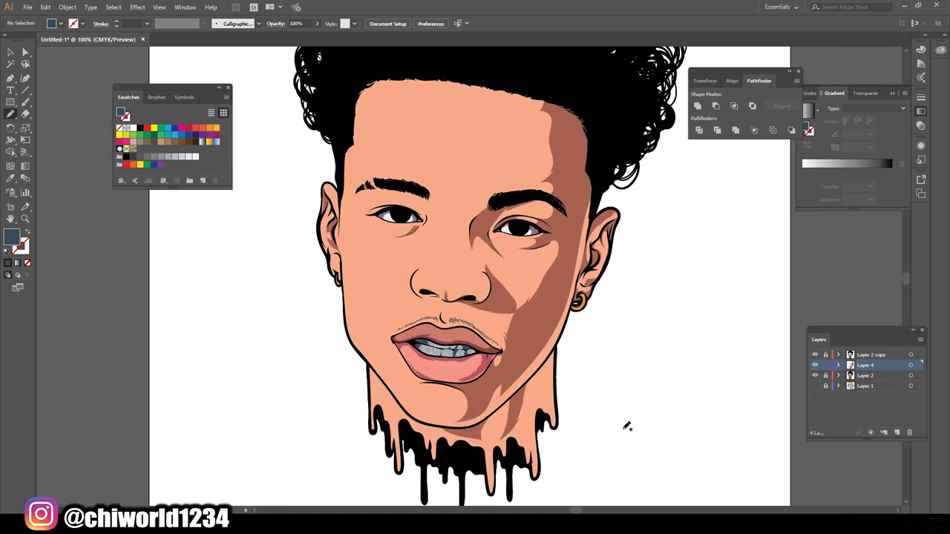
key(ctrl+minus)
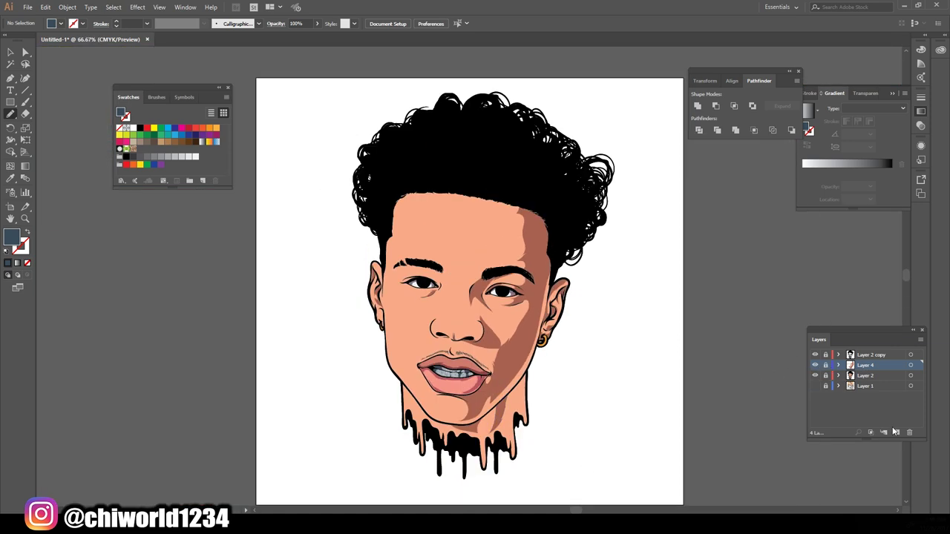
Add a new layer, Layer 5, for the next shading.
click(896, 432)
key(ctrl+plus)
key(ctrl+plus)
double_click(11, 236)
Set a brown B56061 fill and draw a shadow shape on the nose tip.
drag(480, 306, 480, 318)
text(B56D61)
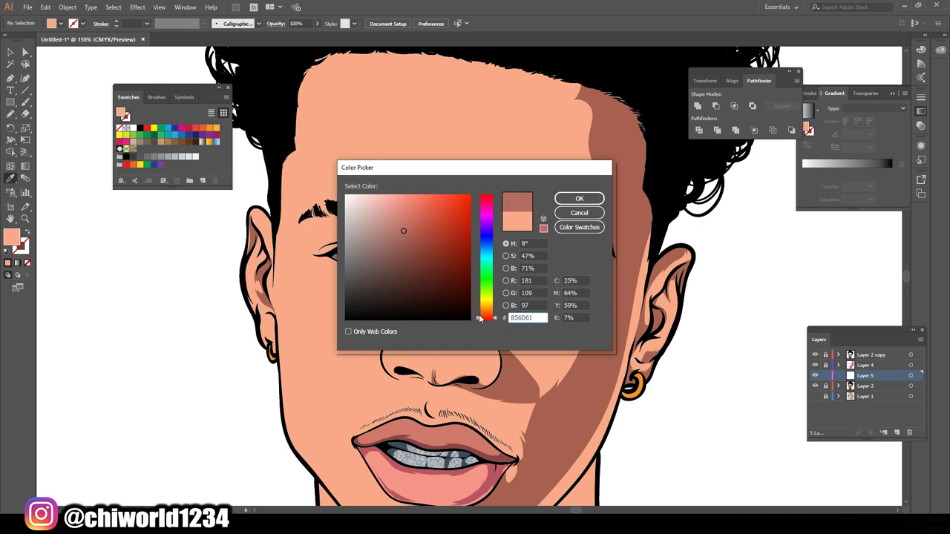
key(Return)
key(ctrl+plus)
key(ctrl+plus)
key(ctrl+plus)
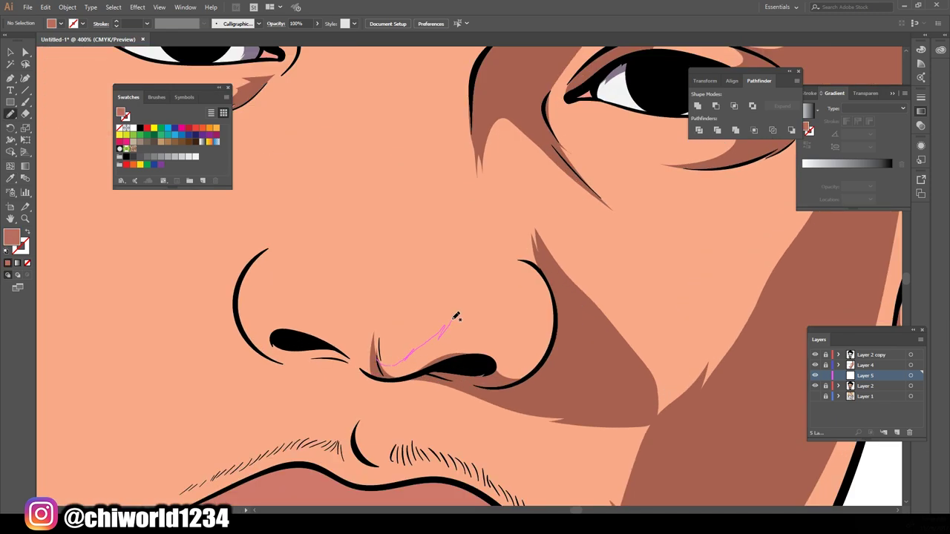
drag(547, 284, 547, 274)
key(ctrl+minus)
key(ctrl+minus)
key(ctrl+minus)
key(v)
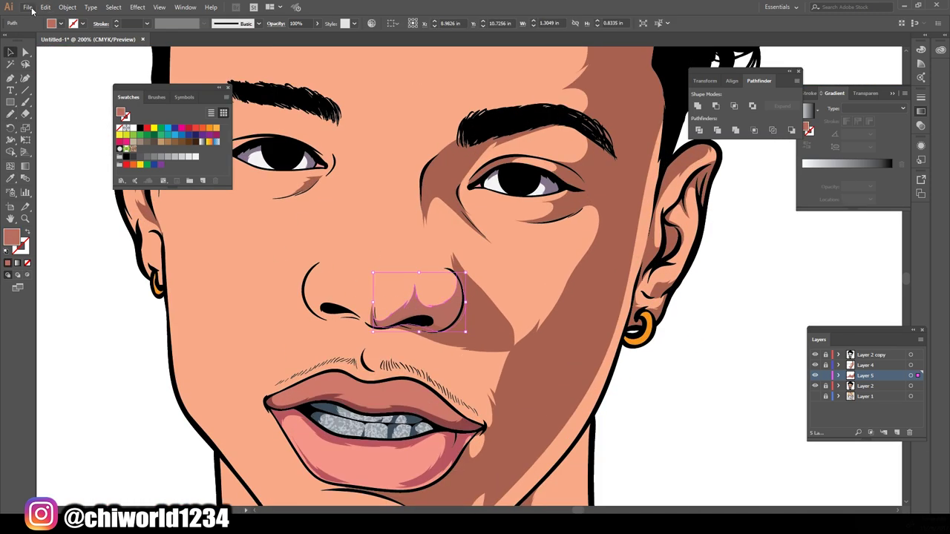
Recolor the nose shadow toward a redder, brighter tan with Recolor Artwork.
click(45, 7)
click(327, 204)
mouse_move(652, 336)
mouse_down()
mouse_move(665, 336)
mouse_move(645, 319)
mouse_up()
drag(682, 350, 683, 350)
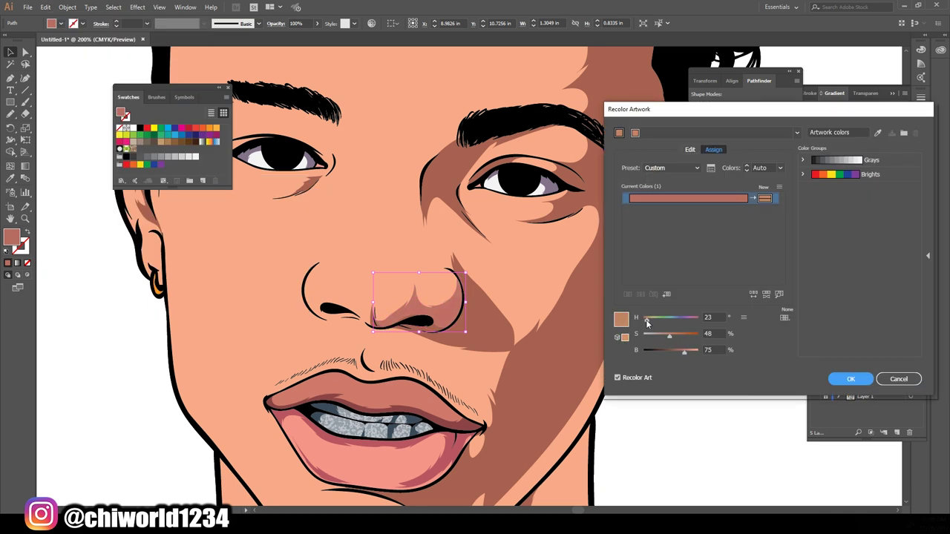
click(851, 378)
Fine-tune the nose shadow's channels with Adjust Color Balance, then deselect it.
click(45, 7)
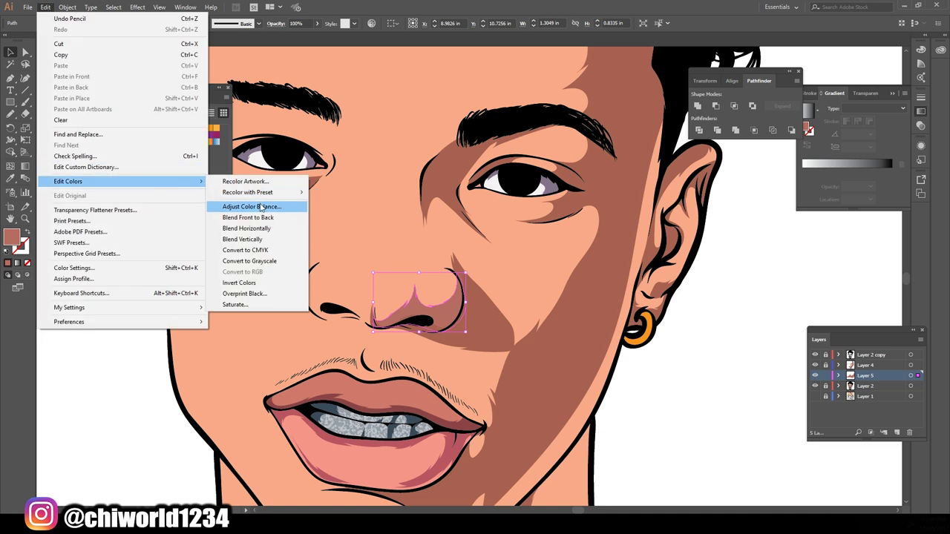
click(261, 208)
mouse_move(720, 312)
mouse_down()
mouse_move(705, 311)
mouse_move(714, 299)
mouse_up()
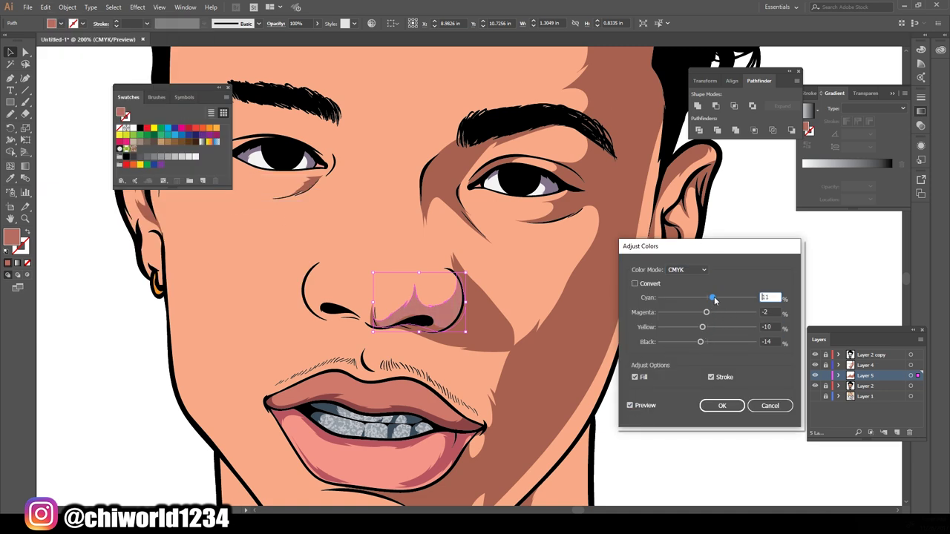
click(700, 341)
click(705, 311)
click(721, 405)
click(672, 437)
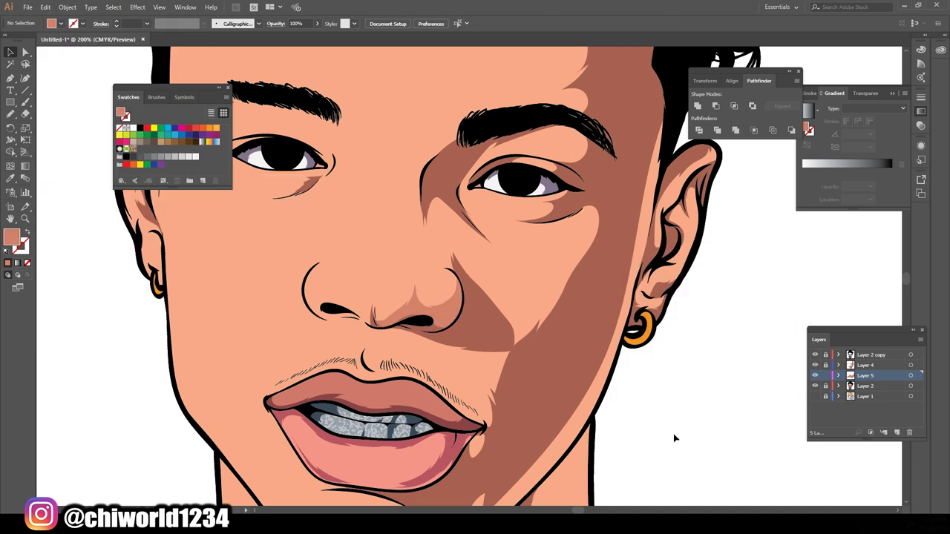
key(ctrl+minus)
key(ctrl+plus)
Zoom in on the nose and draw a shadow stroke beside the nostril.
key(n)
key(ctrl+plus)
key(ctrl+plus)
drag(426, 375, 436, 329)
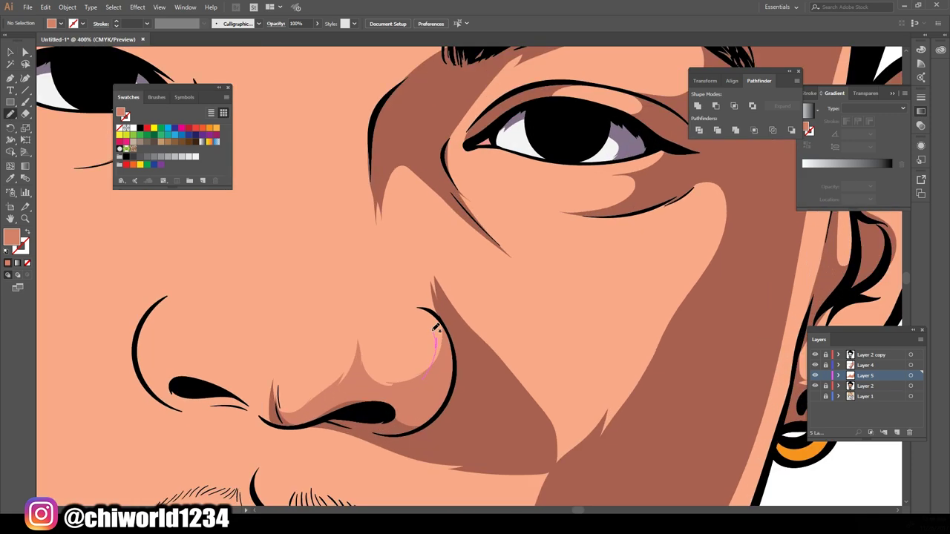
scroll(475, 418, down, 2)
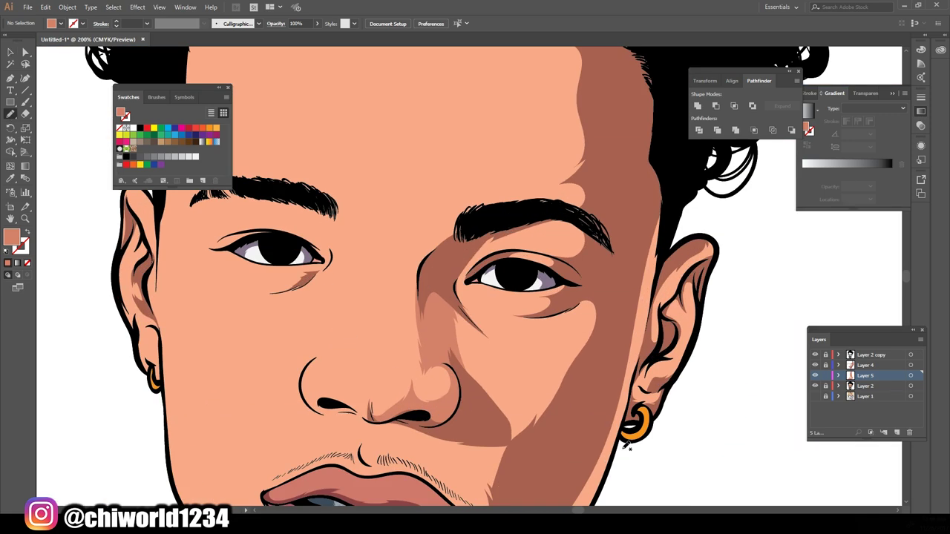
scroll(569, 243, up, 2)
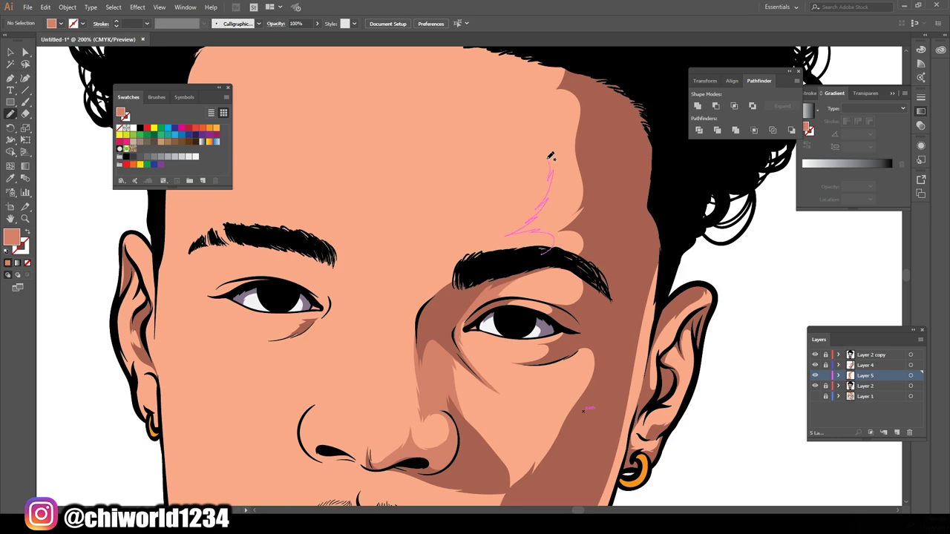
scroll(649, 445, down, 5)
scroll(499, 209, up, 5)
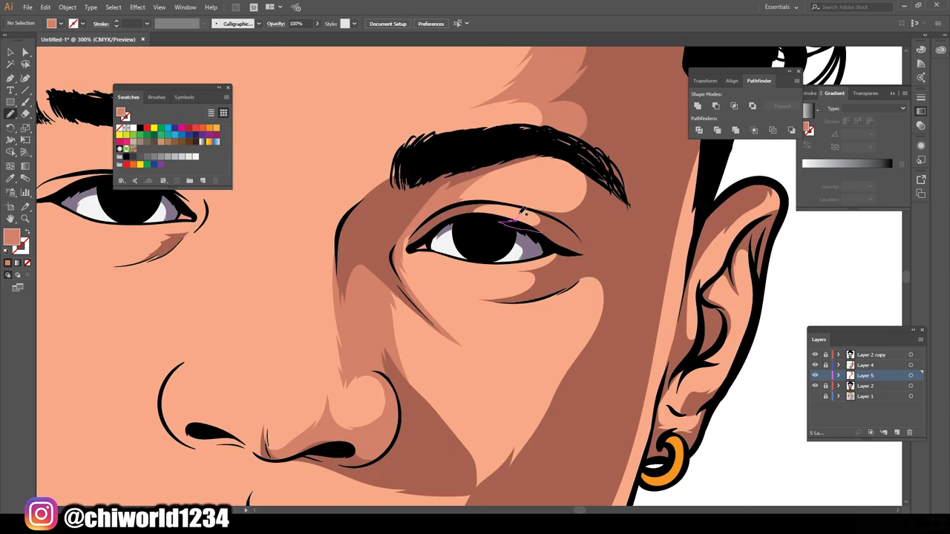
scroll(587, 375, down, 4)
scroll(586, 297, up, 5)
Add dark shadow shapes under the eye and on the cheek.
drag(586, 297, 506, 309)
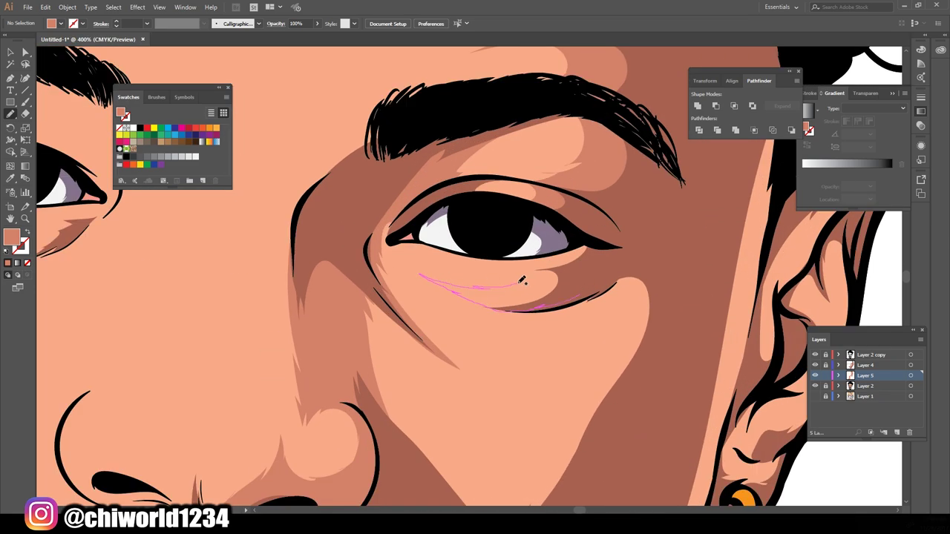
scroll(594, 236, down, 5)
scroll(539, 160, up, 3)
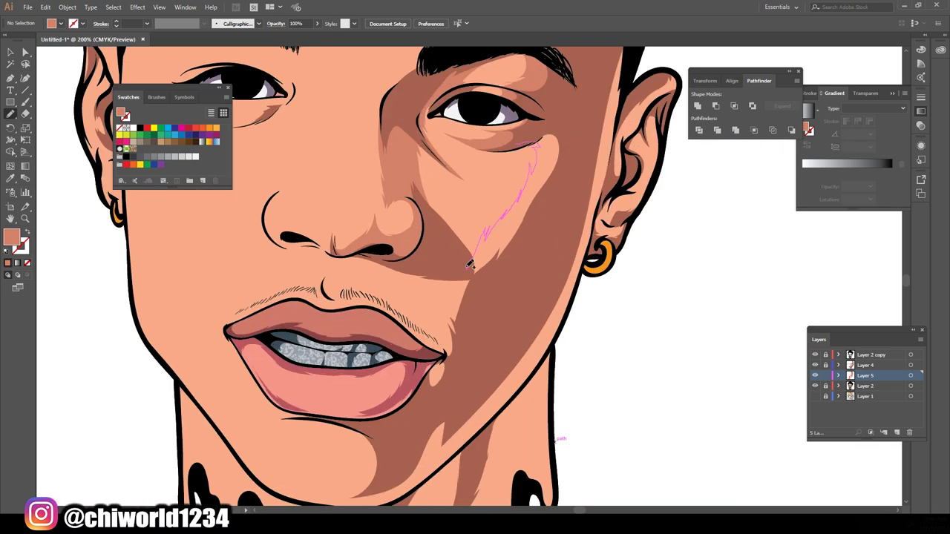
drag(448, 354, 448, 355)
scroll(490, 284, down, 4)
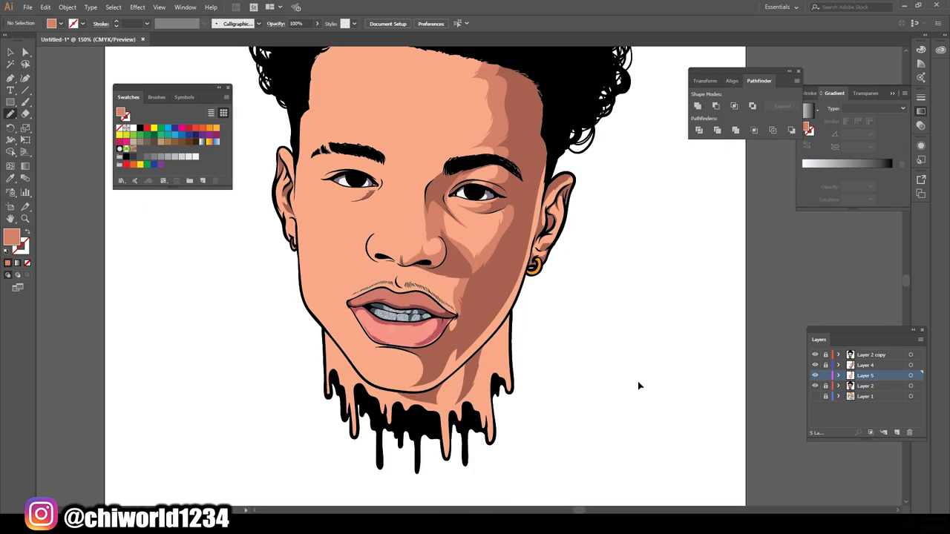
scroll(386, 297, up, 5)
Draw and close a small shadow shape around the nose.
drag(379, 308, 384, 340)
drag(299, 293, 299, 294)
scroll(674, 349, down, 4)
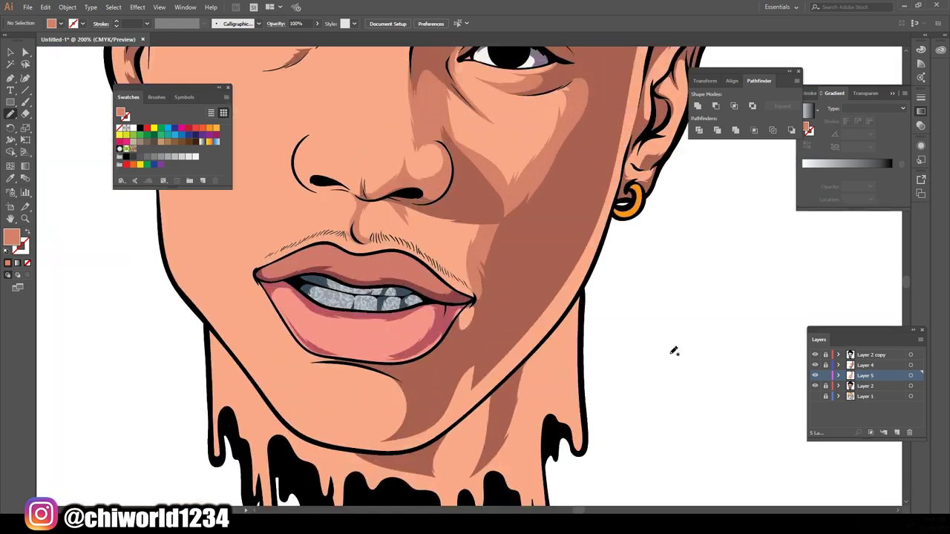
scroll(390, 342, up, 3)
Draw the darker shadow shape along the jaw.
drag(518, 324, 517, 325)
scroll(500, 406, up, 3)
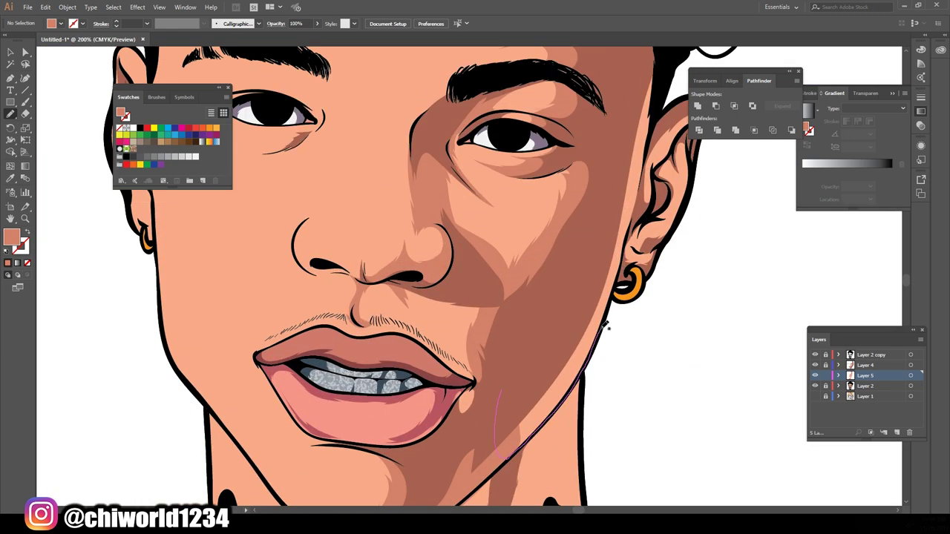
drag(651, 65, 651, 66)
scroll(600, 415, down, 4)
scroll(325, 354, up, 3)
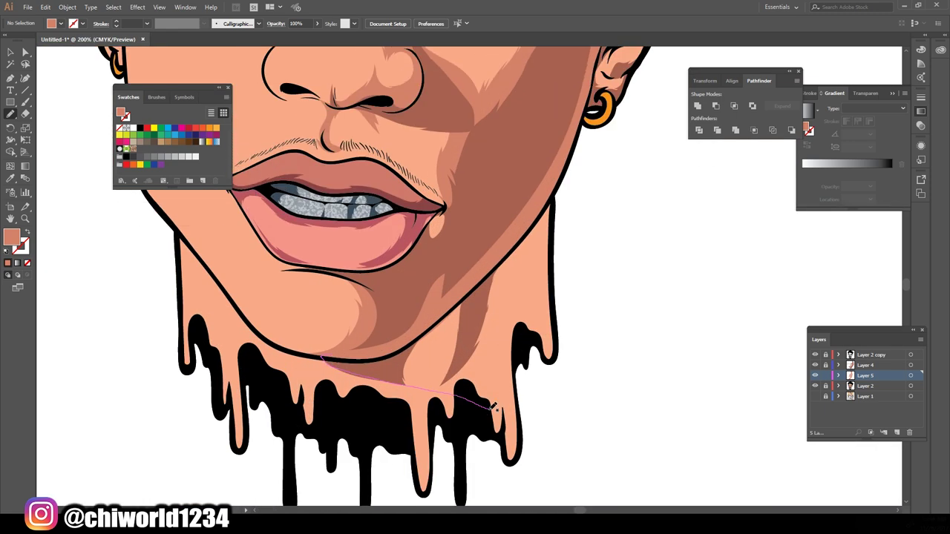
drag(555, 194, 556, 195)
scroll(600, 403, down, 4)
scroll(541, 131, up, 5)
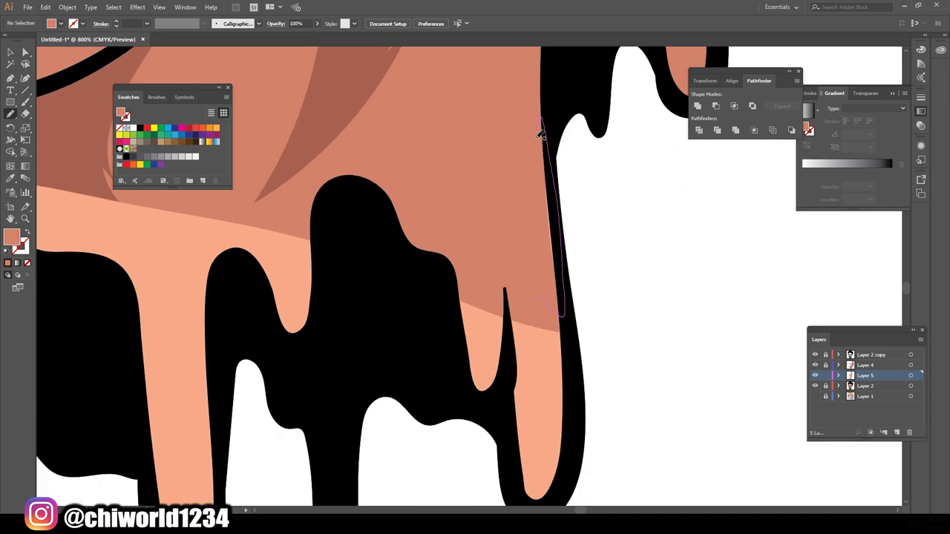
scroll(526, 299, down, 1)
Shade along the neck drips and around the earlobe.
mouse_move(516, 339)
mouse_down()
mouse_move(533, 286)
mouse_move(515, 212)
mouse_up()
scroll(598, 297, down, 4)
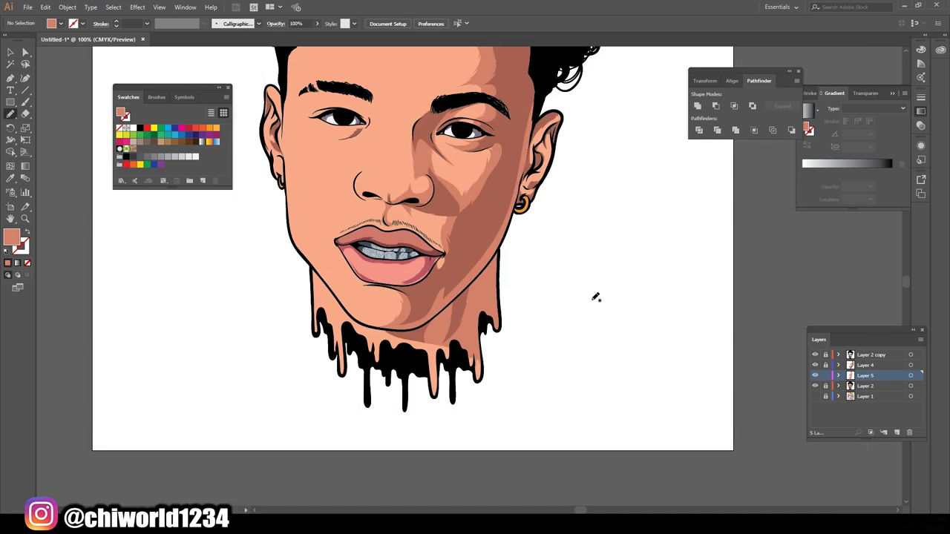
scroll(646, 301, up, 3)
drag(442, 401, 517, 388)
scroll(517, 387, down, 4)
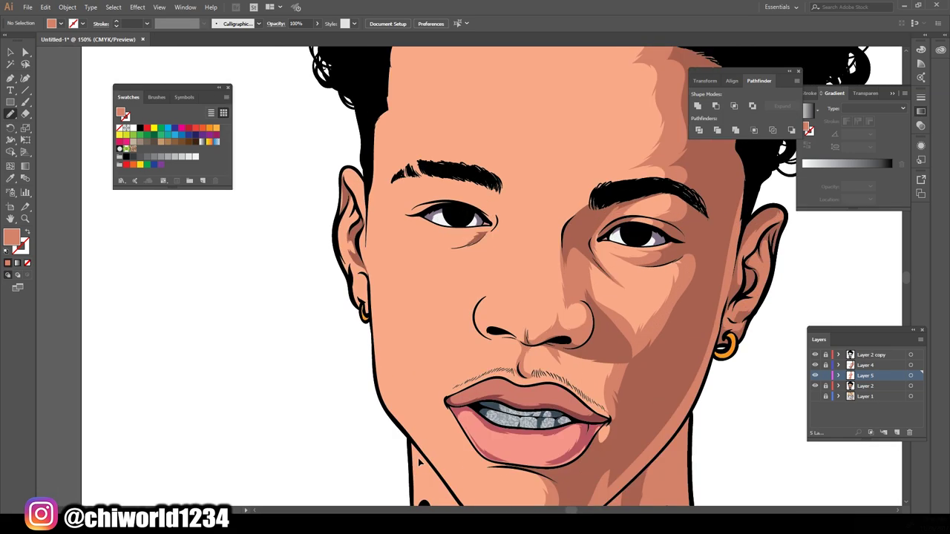
scroll(595, 362, up, 5)
Fill the under-eye shadow and complete a shadow shape around the nostril.
drag(653, 325, 654, 325)
scroll(653, 324, down, 4)
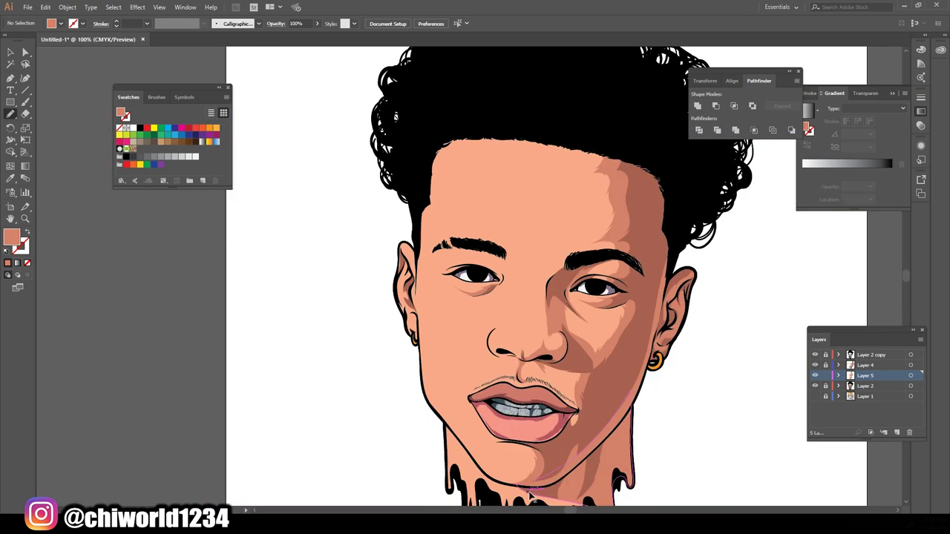
scroll(534, 312, up, 5)
drag(532, 298, 548, 343)
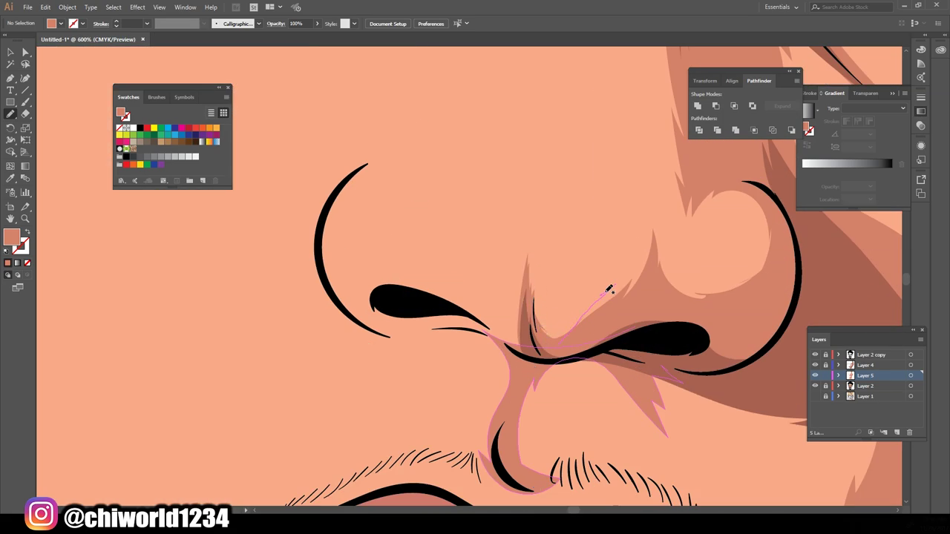
drag(608, 289, 610, 288)
scroll(610, 288, down, 4)
scroll(565, 393, up, 4)
drag(253, 233, 253, 233)
scroll(252, 233, down, 2)
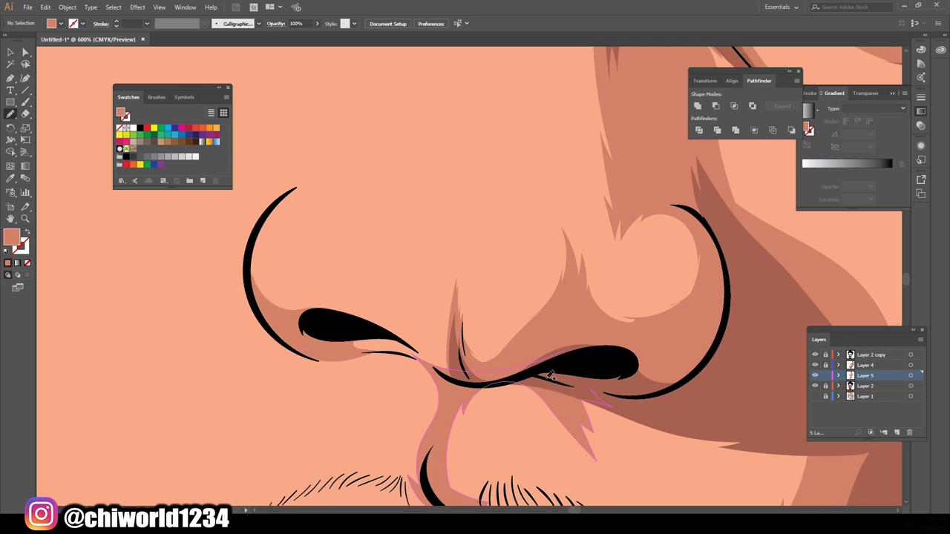
scroll(475, 282, up, 5)
scroll(721, 356, down, 2)
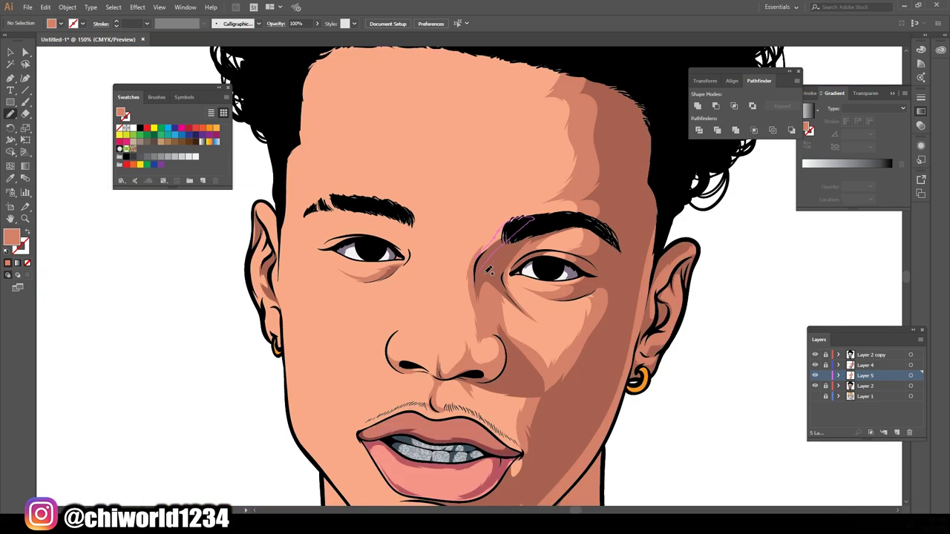
Add shadows along the eyebrow, at the eye corner and on the upper ear.
drag(488, 271, 488, 271)
scroll(488, 271, up, 2)
scroll(642, 432, down, 3)
scroll(475, 297, up, 5)
drag(521, 356, 558, 398)
scroll(558, 398, down, 1)
scroll(475, 297, down, 3)
scroll(390, 247, up, 3)
mouse_move(407, 297)
mouse_down()
mouse_move(415, 265)
mouse_move(393, 415)
mouse_up()
scroll(322, 383, up, 1)
drag(377, 252, 356, 224)
scroll(683, 396, down, 5)
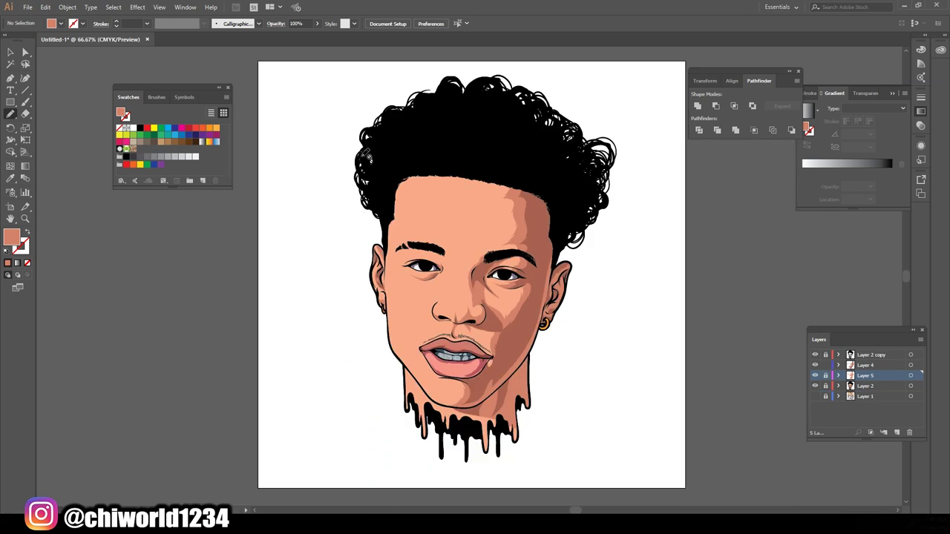
Darken the selected face shading with Recolor Artwork, lowering its brightness to 60.
key(v)
click(445, 215)
key(ctrl+1)
click(45, 7)
click(297, 178)
click(688, 211)
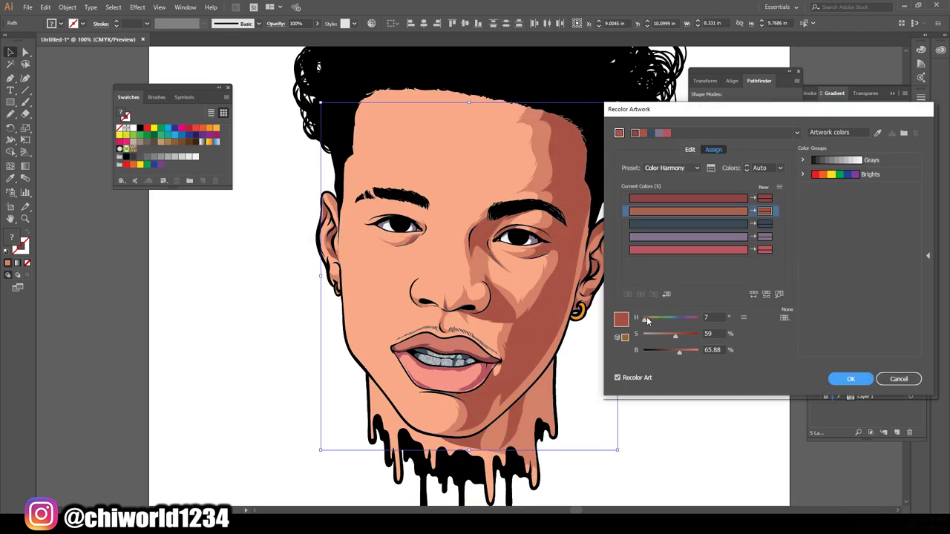
drag(680, 356, 676, 353)
click(847, 380)
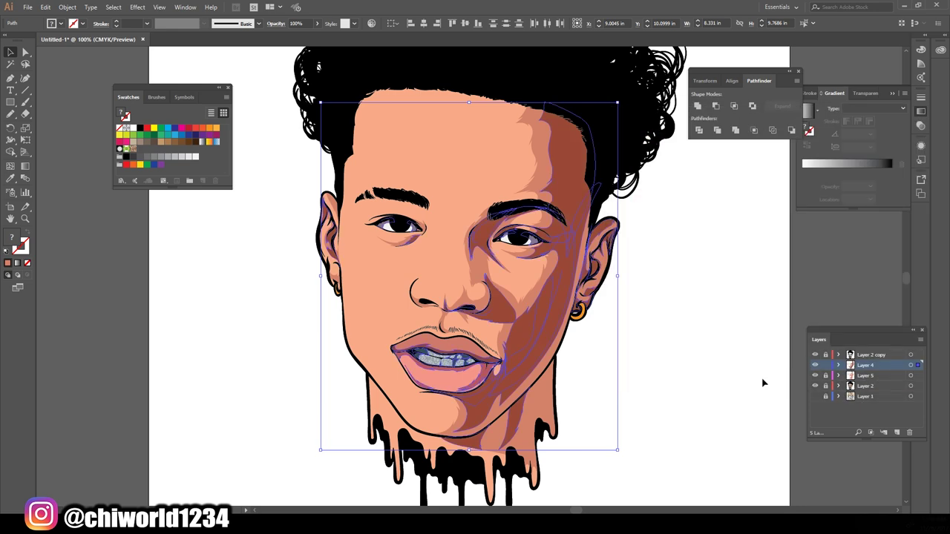
click(763, 382)
Add a new Layer 6 and make it the working layer.
scroll(762, 382, down, 2)
scroll(649, 367, up, 3)
click(864, 386)
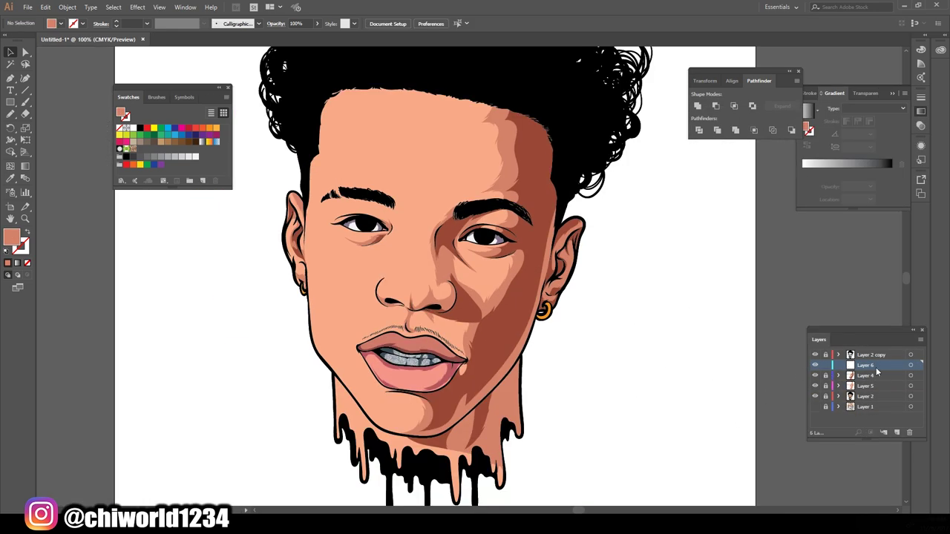
click(883, 432)
Sample the light peach skin colour and set it as the fill.
scroll(682, 382, up, 5)
key(i)
click(445, 111)
double_click(11, 237)
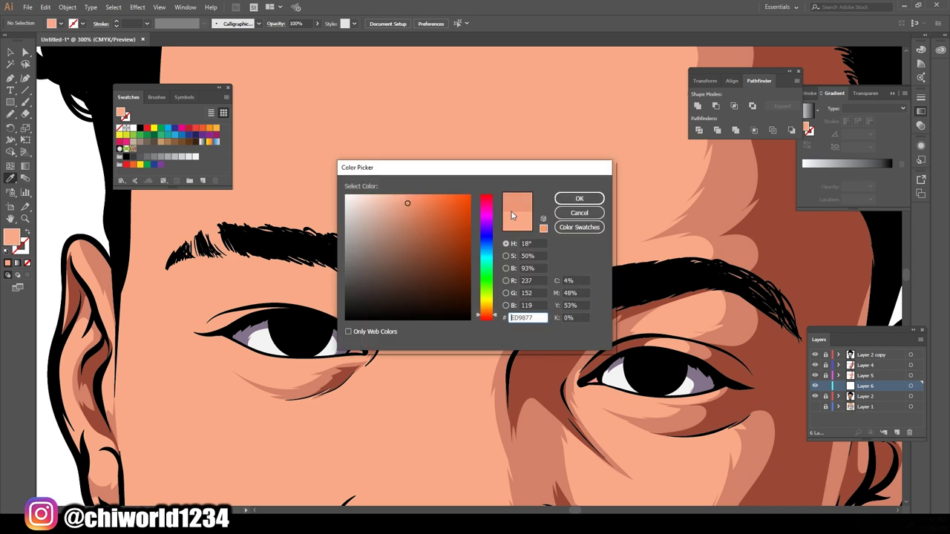
click(579, 198)
Draw light peach highlights beside the left eyebrow, along the nostril and on the nose bridge.
key(n)
drag(311, 297, 308, 294)
scroll(311, 297, down, 5)
scroll(333, 381, up, 5)
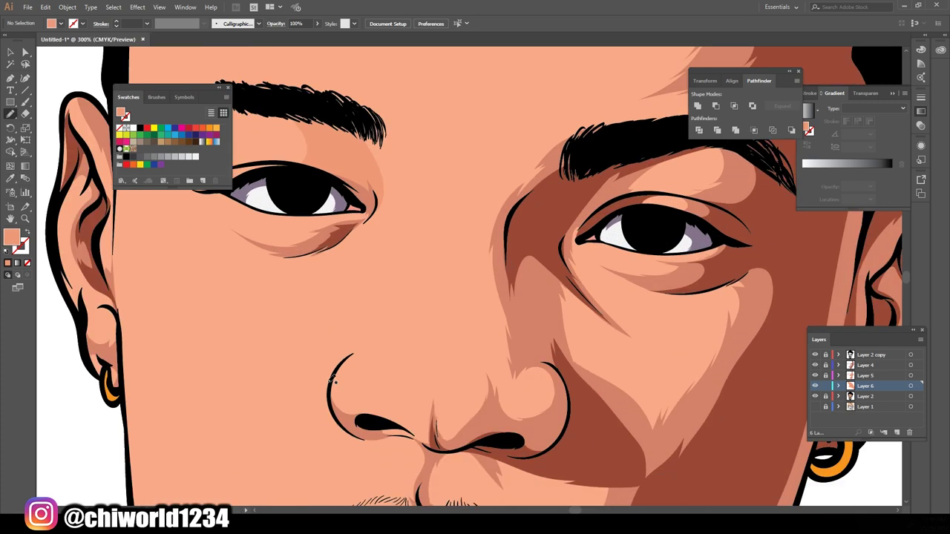
drag(437, 415, 450, 453)
drag(363, 352, 367, 339)
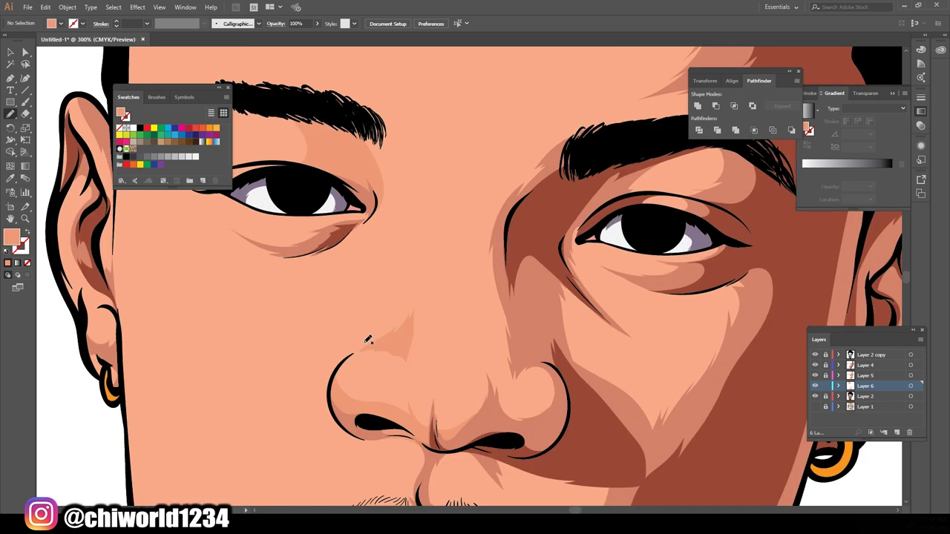
scroll(408, 223, down, 5)
scroll(334, 297, up, 1)
scroll(329, 371, up, 4)
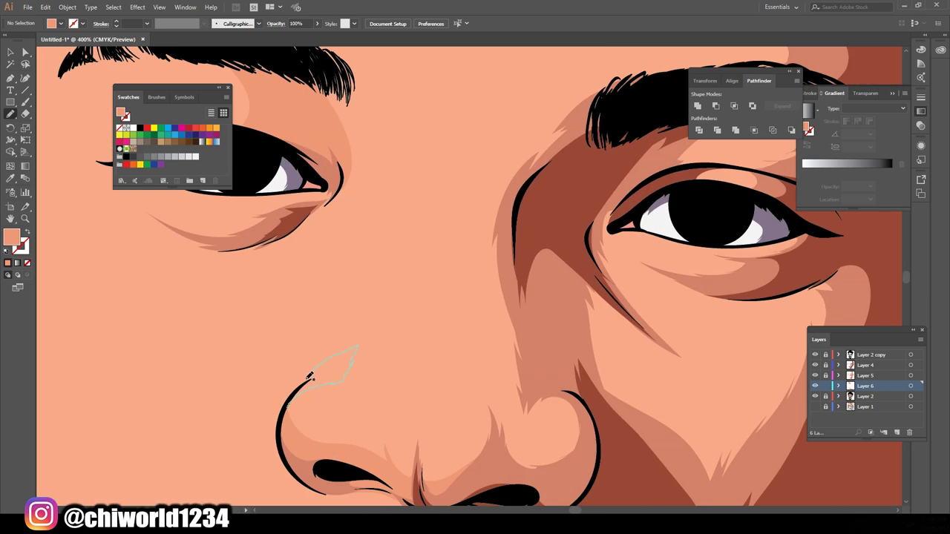
scroll(509, 438, down, 3)
scroll(509, 438, up, 1)
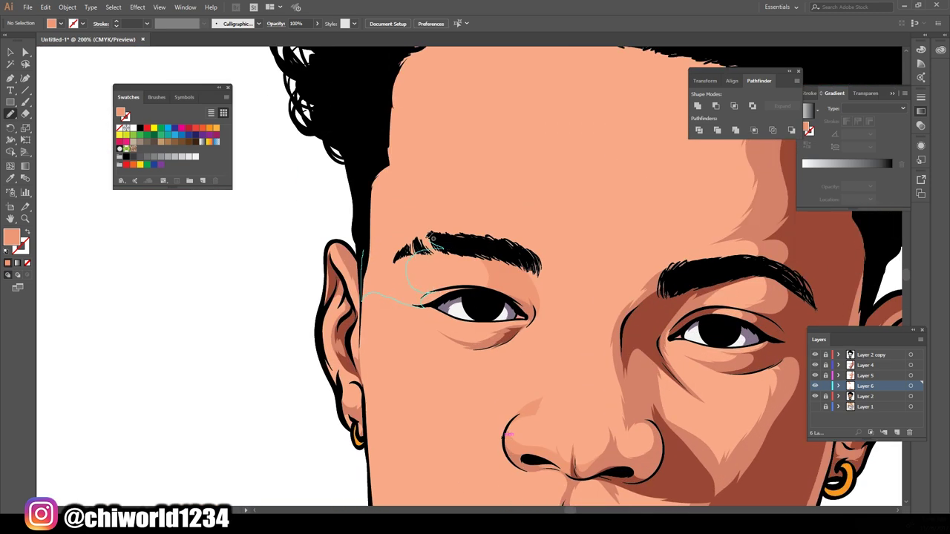
Add lighter peach highlights on the forehead and along the chin.
drag(461, 23, 461, 23)
scroll(440, 178, up, 3)
scroll(653, 151, down, 5)
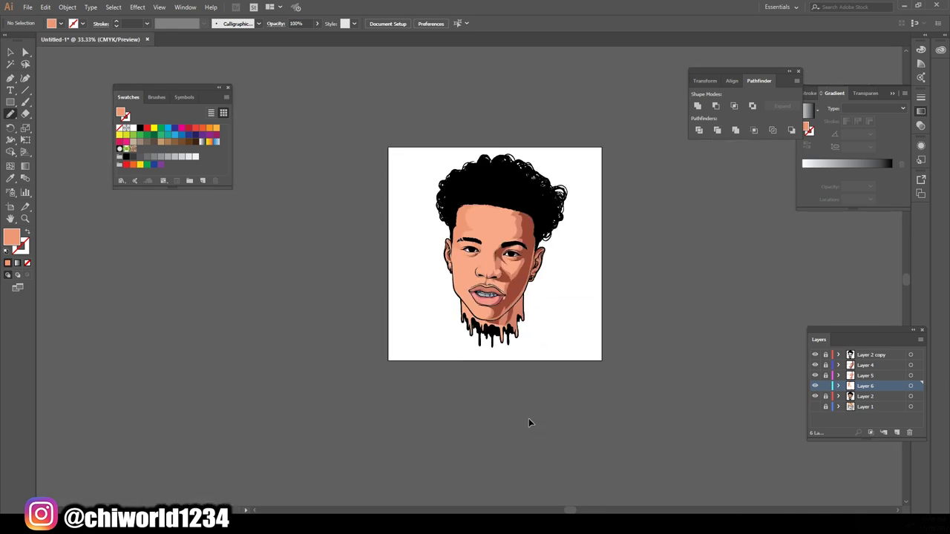
scroll(528, 418, up, 4)
scroll(519, 371, up, 3)
scroll(593, 371, down, 2)
drag(583, 300, 598, 426)
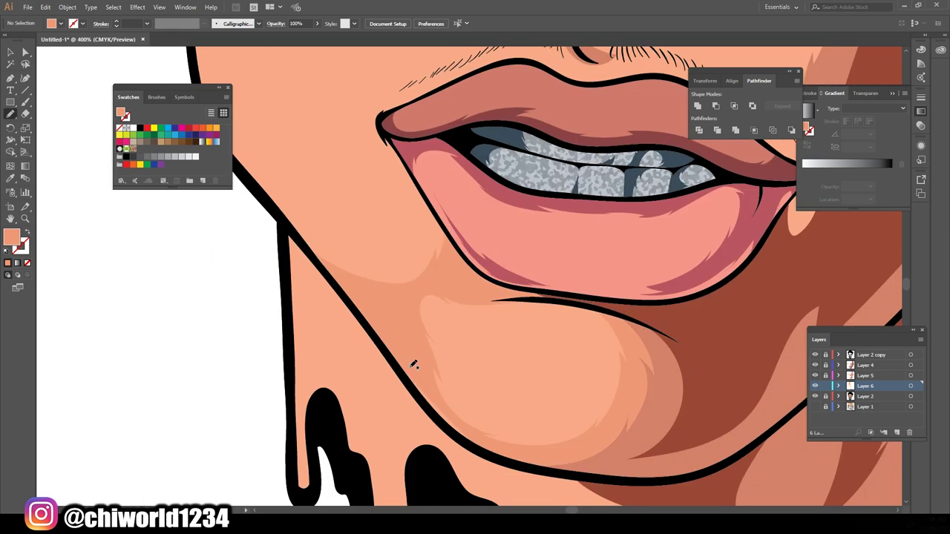
scroll(654, 420, down, 1)
scroll(654, 420, down, 1)
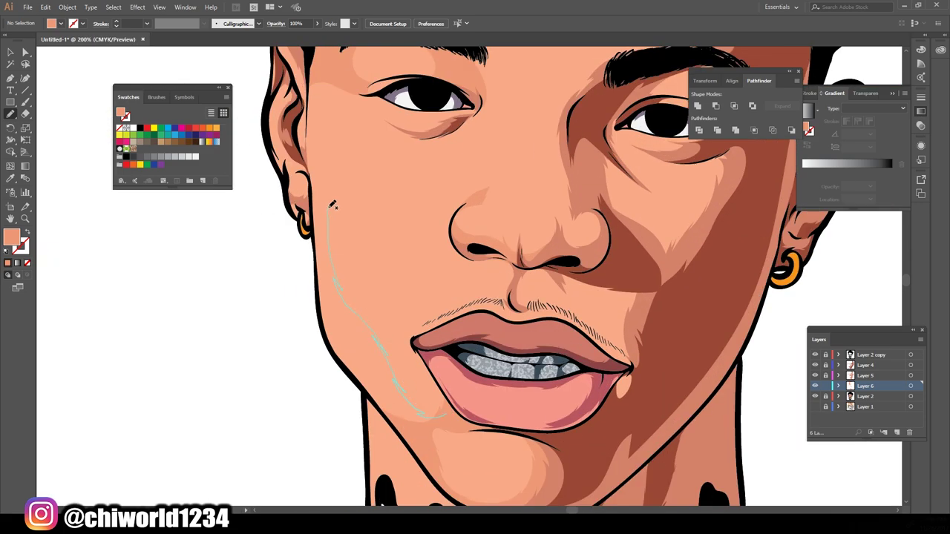
scroll(413, 438, down, 2)
scroll(365, 317, up, 3)
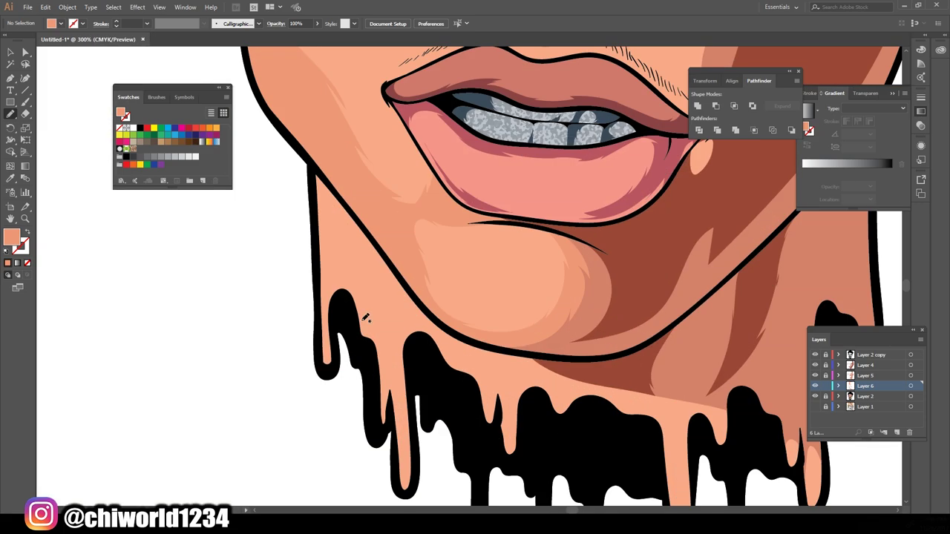
scroll(327, 322, down, 1)
Draw a light peach highlight along the neck drips.
drag(577, 421, 633, 446)
scroll(634, 445, down, 2)
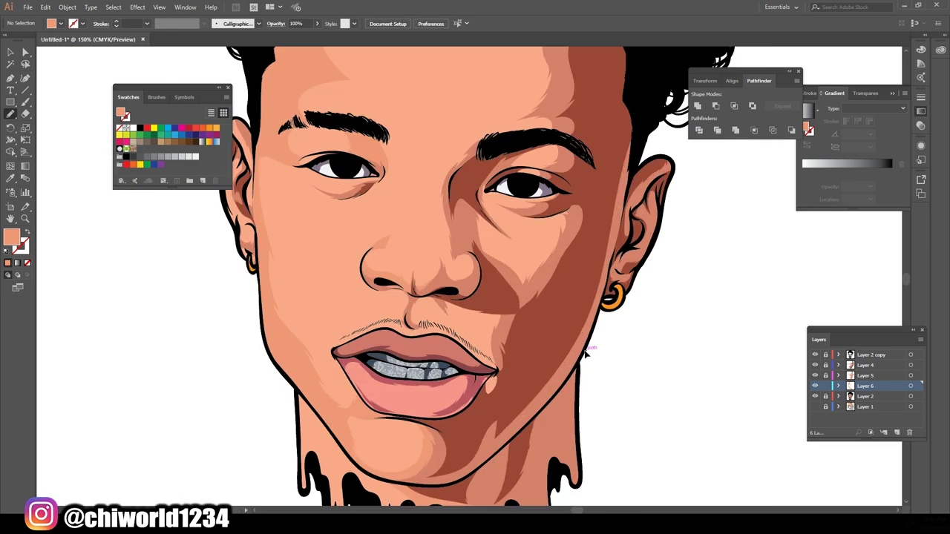
scroll(519, 445, up, 2)
scroll(519, 501, up, 1)
scroll(519, 501, up, 2)
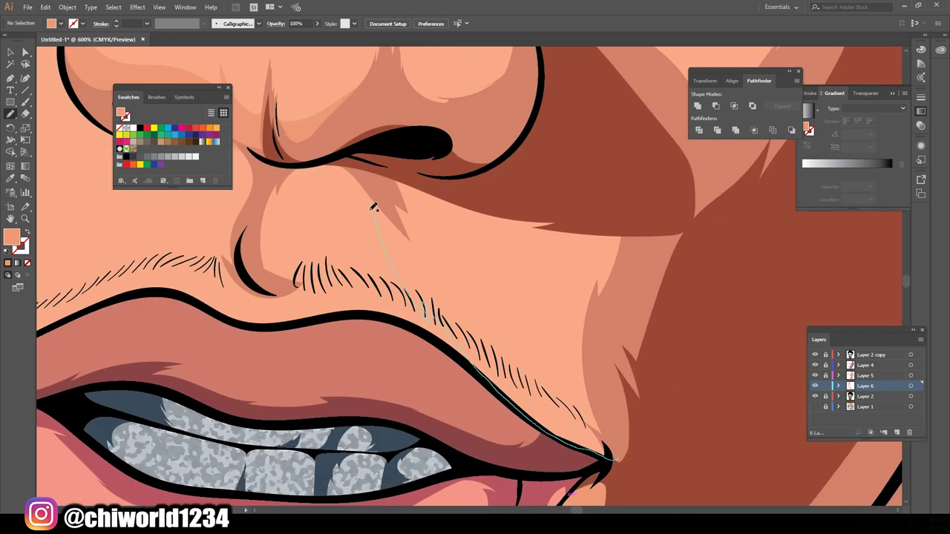
scroll(687, 368, down, 2)
scroll(651, 361, down, 1)
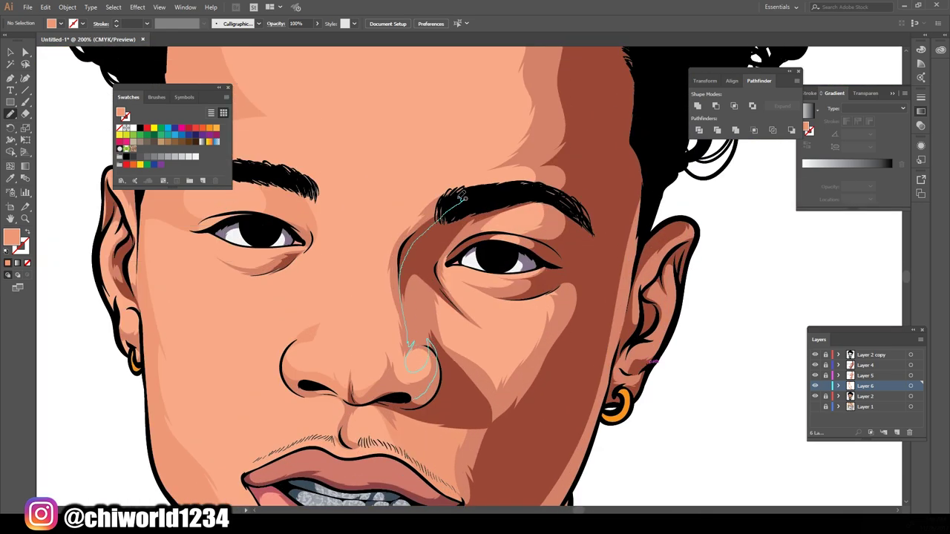
scroll(389, 352, down, 3)
scroll(438, 311, up, 4)
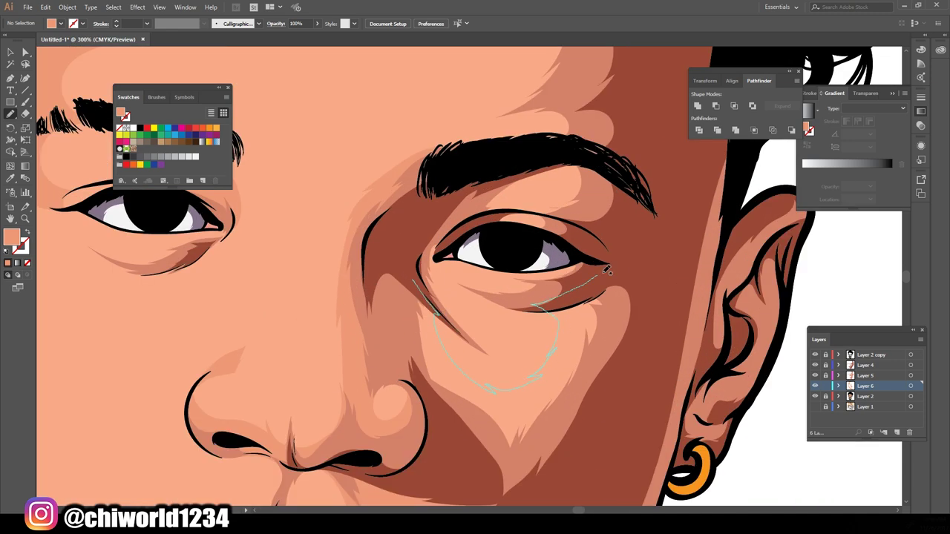
Paint lighter shading below the right eye and above the eyebrow.
drag(607, 271, 425, 297)
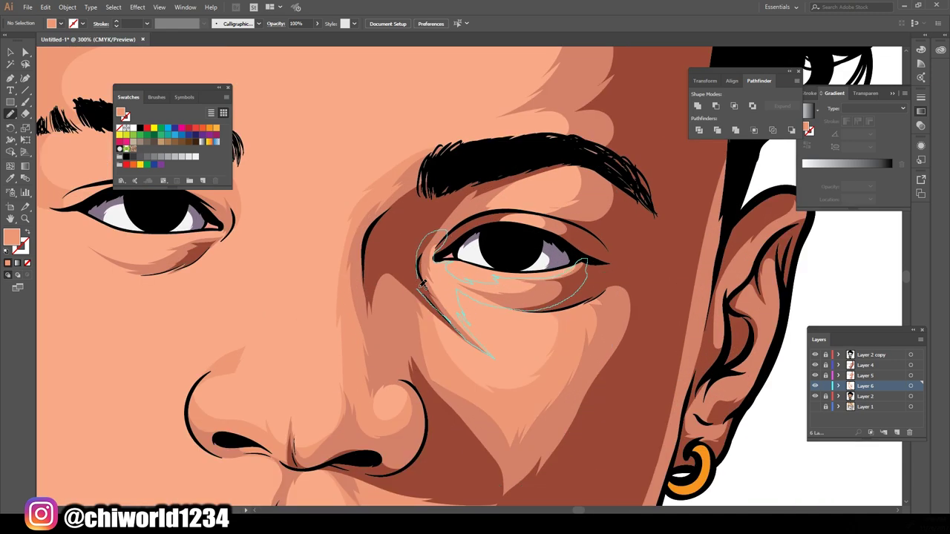
scroll(421, 285, up, 1)
scroll(445, 297, down, 2)
drag(430, 296, 463, 259)
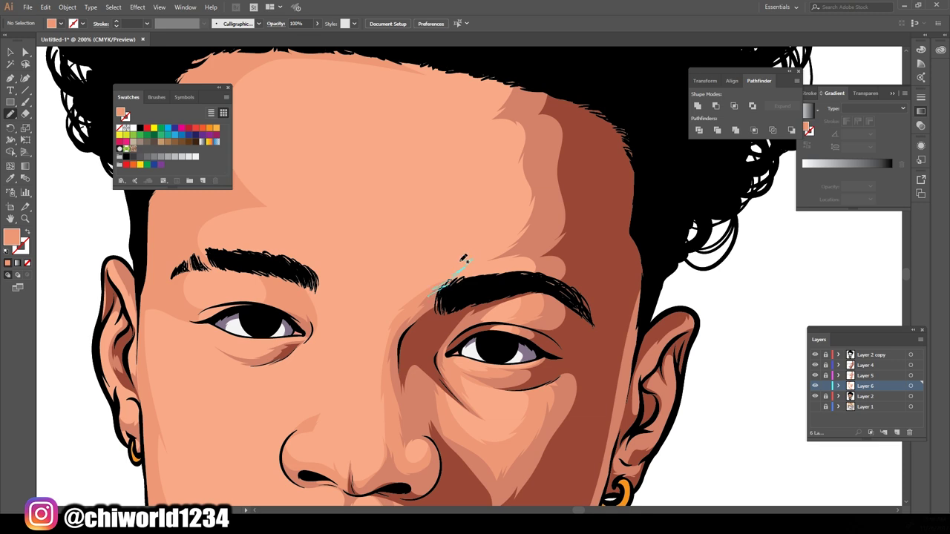
scroll(418, 99, down, 3)
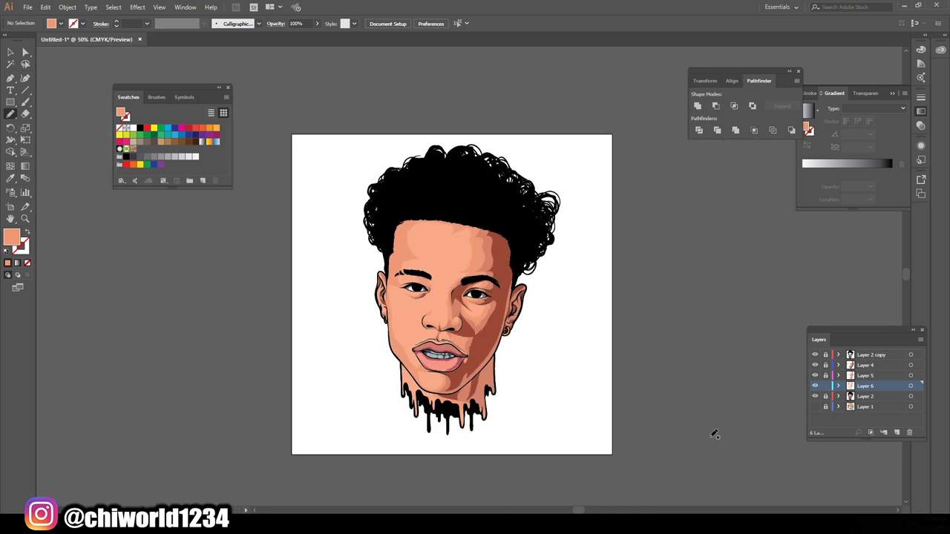
scroll(460, 237, up, 4)
scroll(466, 224, up, 3)
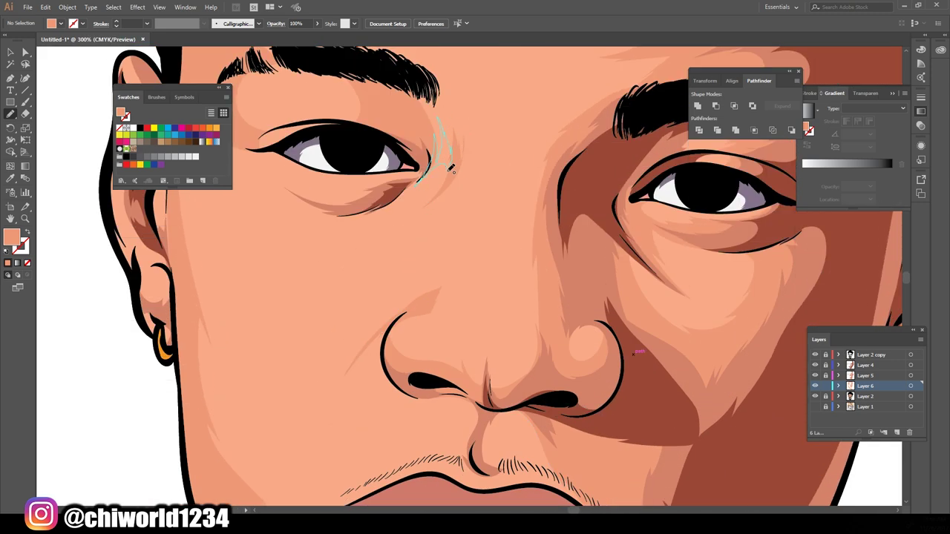
Fit the portrait in view, unlock the locked layers and select all artwork.
key(ctrl+0)
click(825, 396)
click(825, 375)
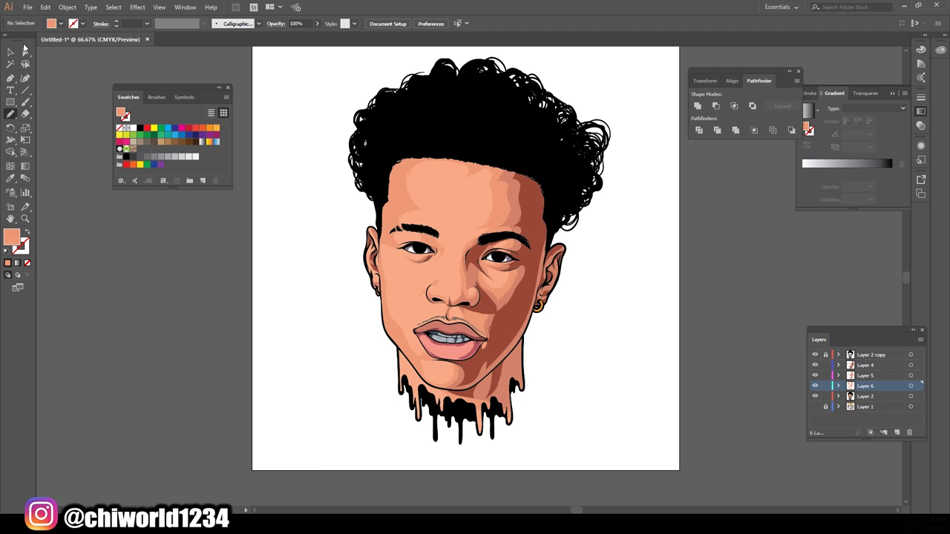
key(ctrl+a)
scroll(615, 368, up, 5)
In Recolor Artwork, deepen the darkest brown shadow and adjust the other skin colours' saturation and brightness.
scroll(615, 368, down, 1)
click(45, 7)
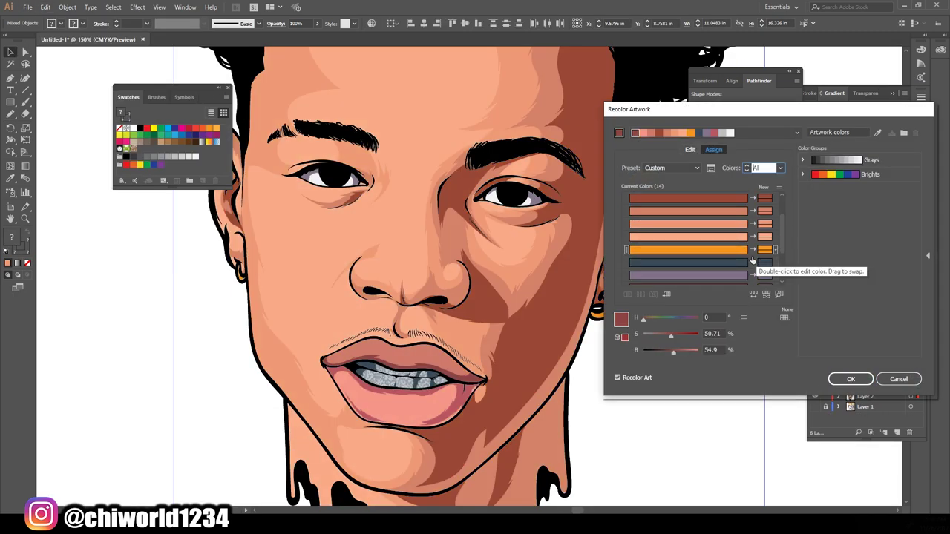
click(742, 223)
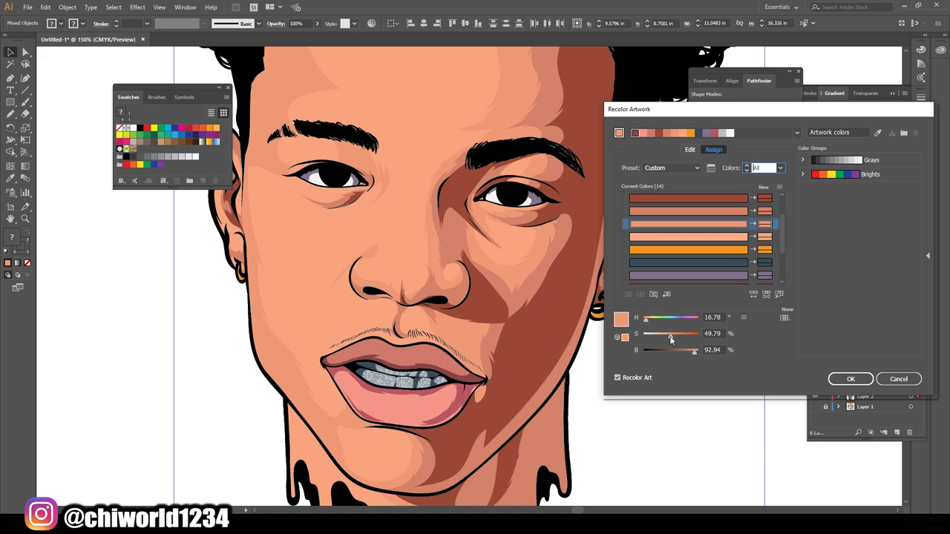
click(708, 211)
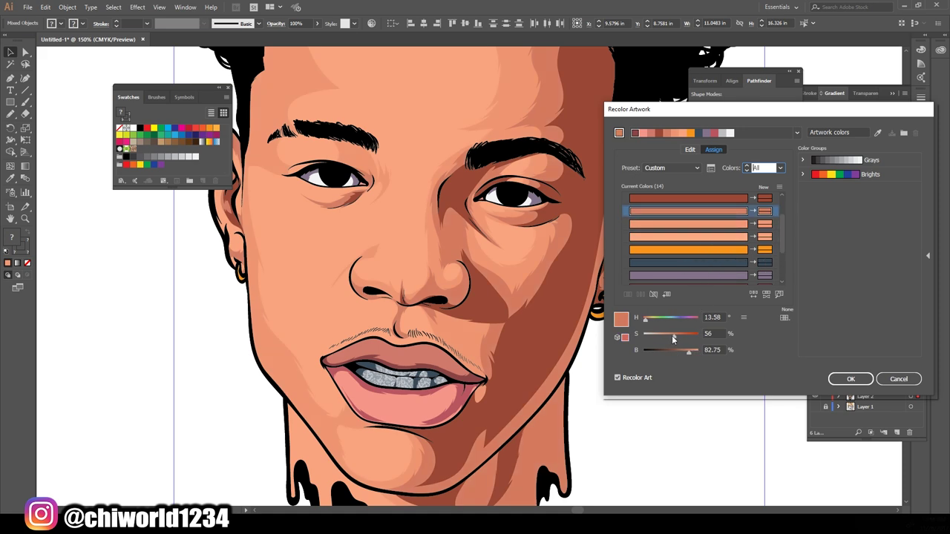
click(690, 198)
mouse_move(679, 352)
mouse_down()
mouse_move(671, 352)
mouse_move(679, 338)
mouse_move(677, 354)
mouse_move(685, 353)
mouse_up()
click(643, 321)
click(645, 321)
click(690, 211)
click(850, 378)
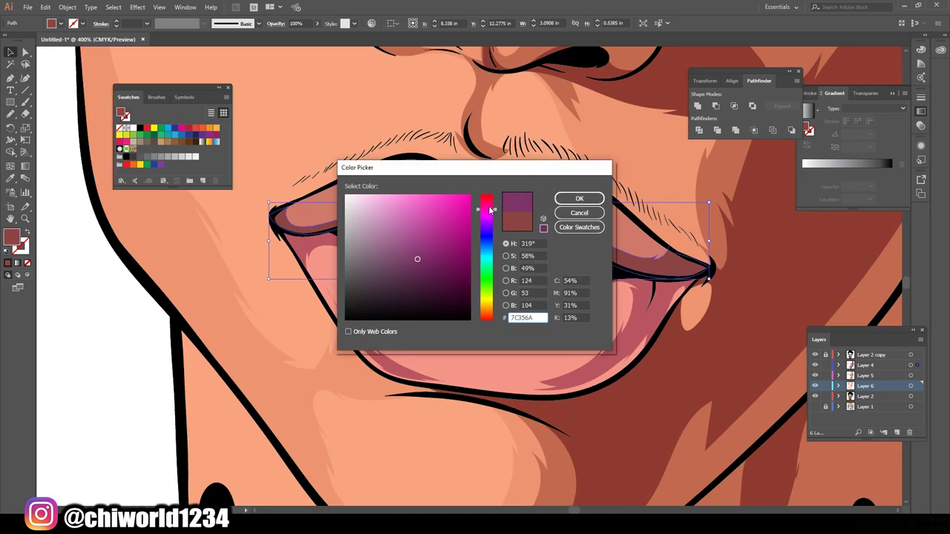
On Layer 5, sample the lip colour and shift it to a darker red for lip shading.
click(578, 198)
click(828, 376)
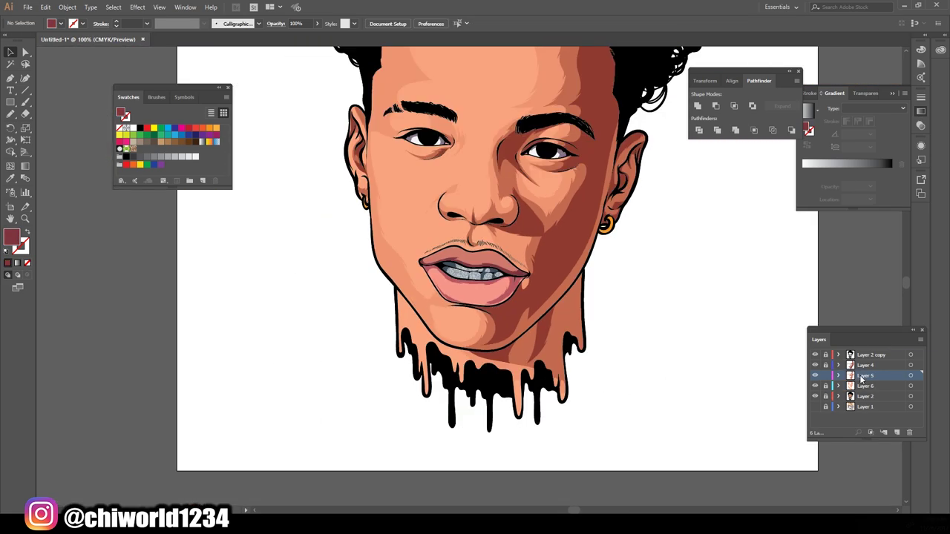
key(i)
double_click(11, 237)
drag(483, 317, 483, 320)
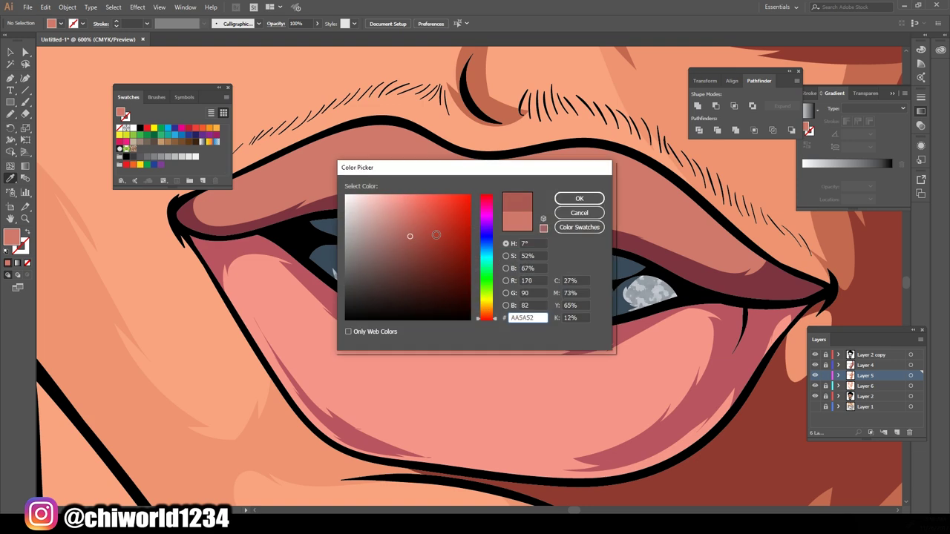
click(578, 198)
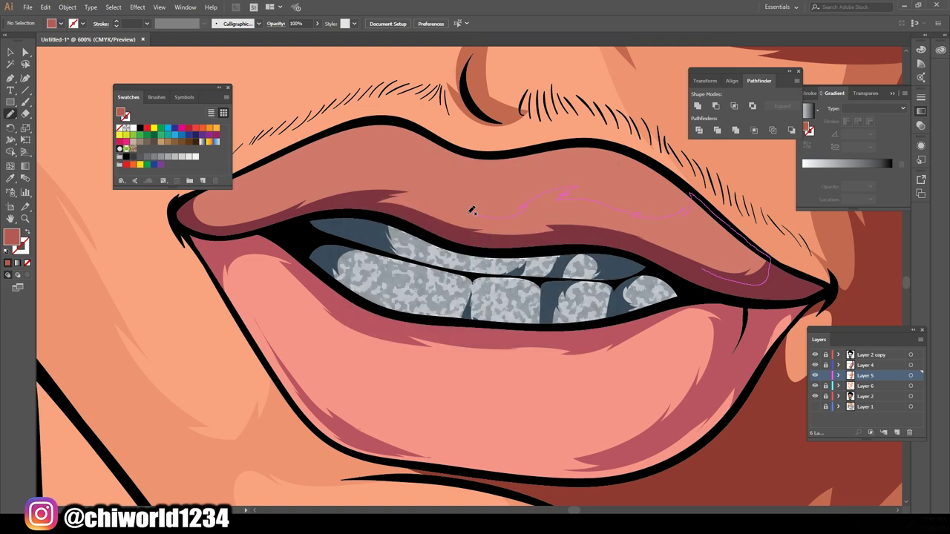
key(ctrl+minus)
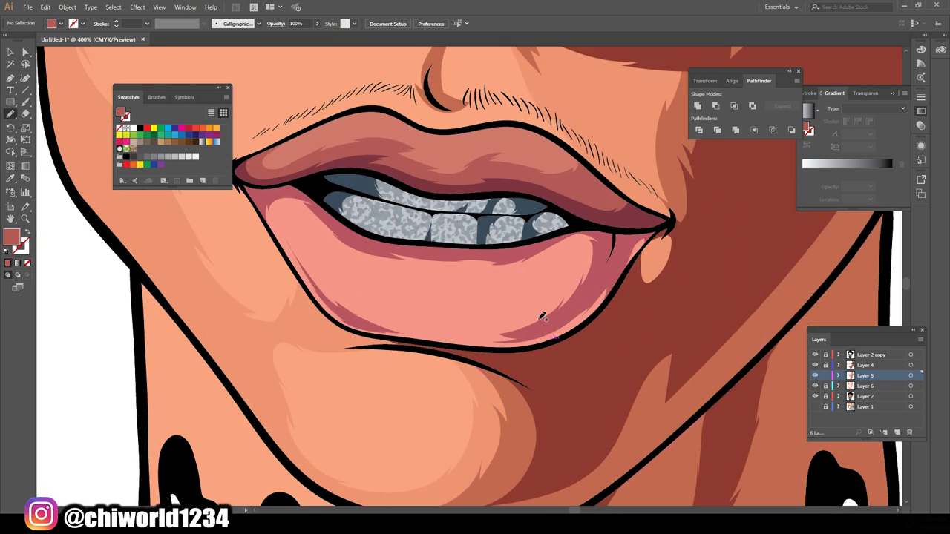
double_click(11, 236)
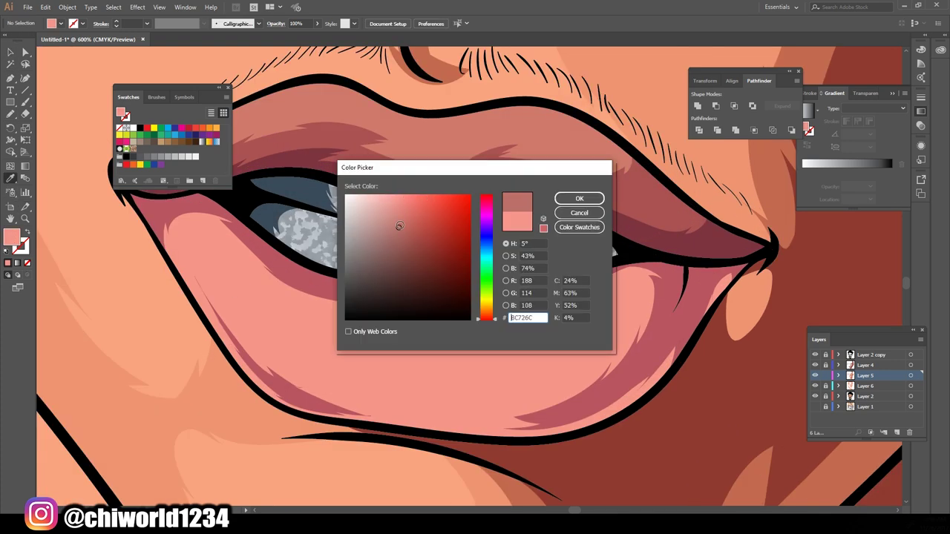
key(Return)
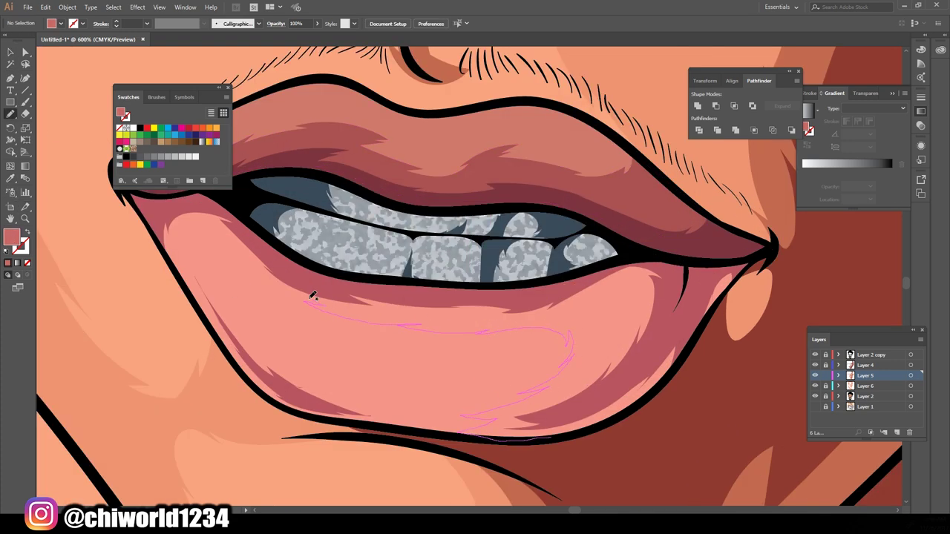
Paint highlight and shading strokes along the lower lip, its edge and the mouth corner.
drag(312, 296, 301, 292)
key(ctrl+minus)
key(ctrl+plus)
drag(419, 297, 344, 295)
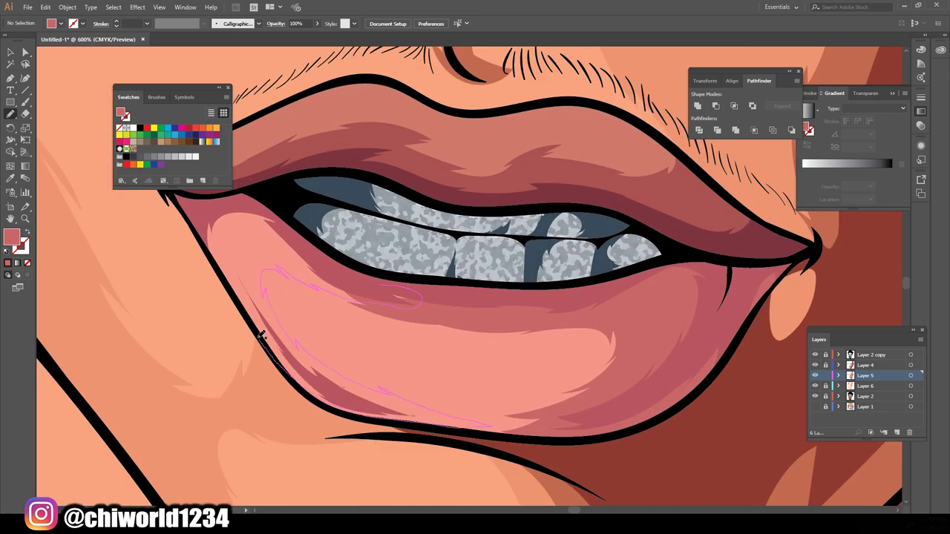
drag(261, 335, 293, 363)
drag(397, 399, 397, 401)
scroll(519, 371, down, 2)
scroll(519, 371, down, 2)
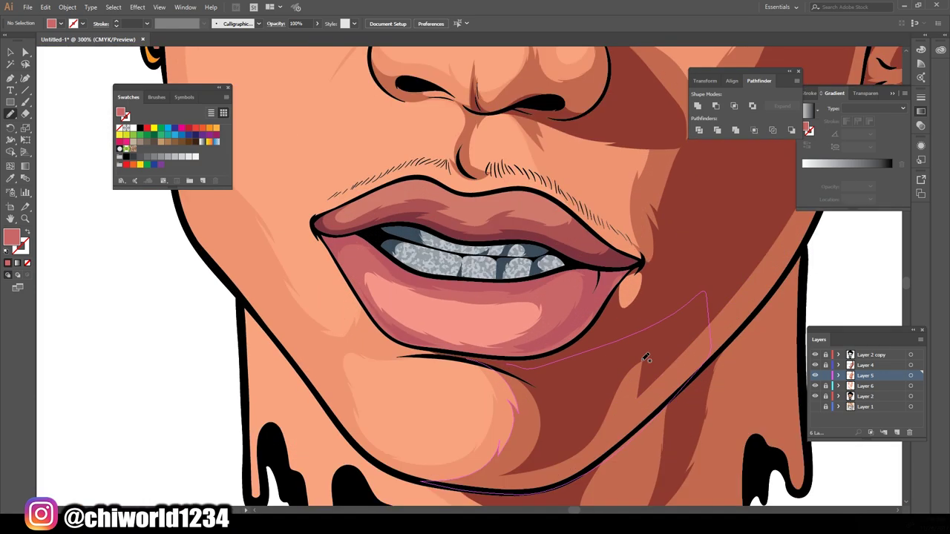
scroll(519, 371, down, 2)
Add a new layer below Layer 6 and sample the pale peach forehead skin as fill.
click(896, 432)
drag(869, 412, 869, 401)
key(ctrl+plus)
key(ctrl+plus)
key(i)
click(490, 96)
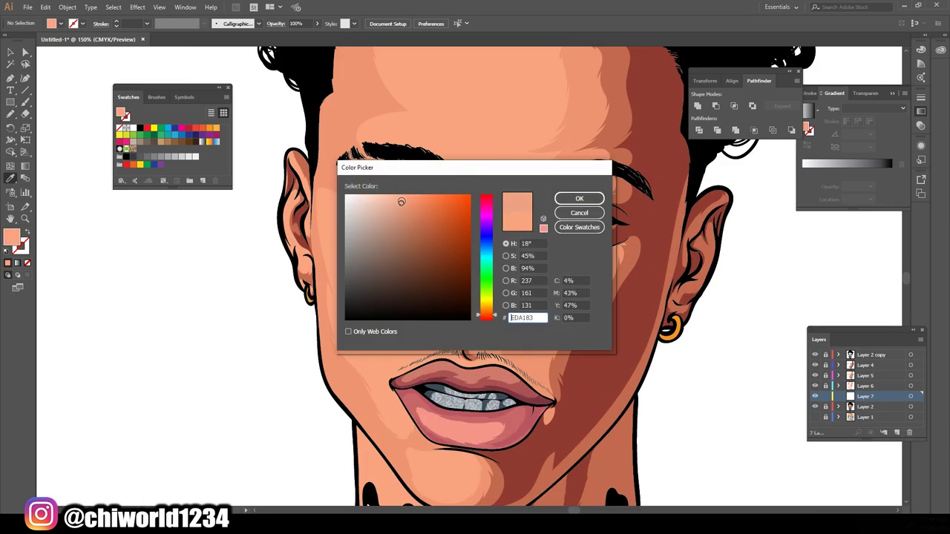
double_click(11, 236)
click(577, 197)
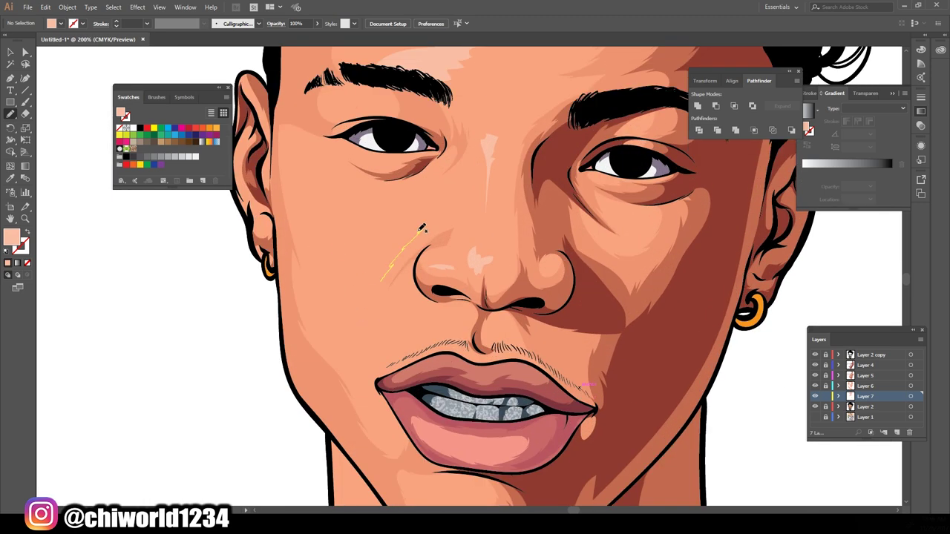
Paint pale highlights on the left cheek, below the nose and on the chin.
drag(445, 328, 425, 302)
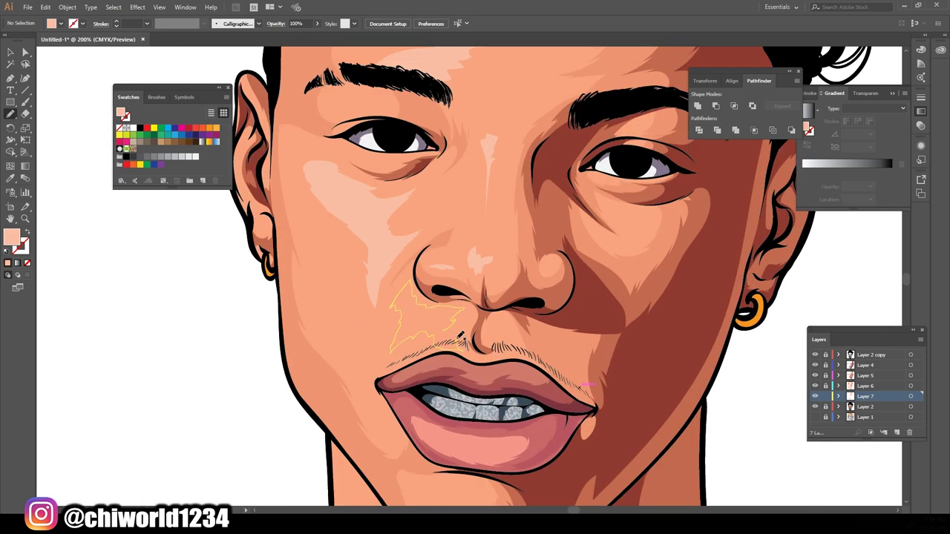
drag(460, 335, 463, 338)
scroll(724, 464, down, 3)
drag(436, 408, 429, 416)
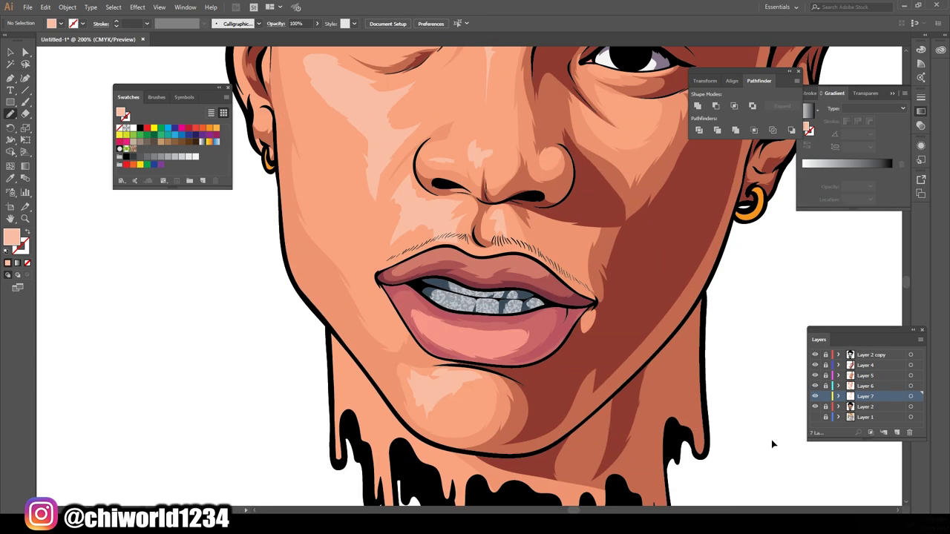
key(ctrl+minus)
key(ctrl+minus)
key(ctrl+minus)
key(ctrl+plus)
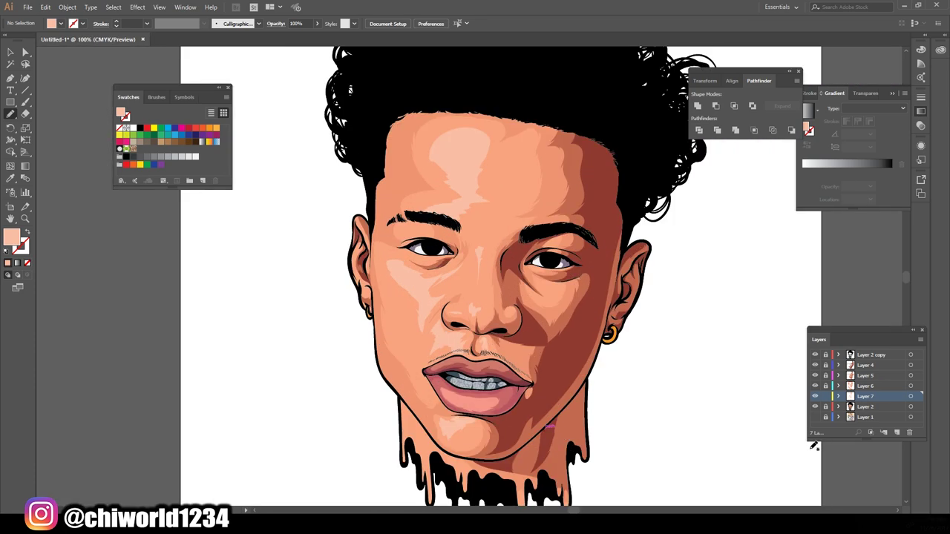
key(ctrl+plus)
key(ctrl+plus)
Switch the fill to light pink and paint a highlight on the lower lip with the Blob Brush.
double_click(11, 237)
click(572, 195)
key(shift+b)
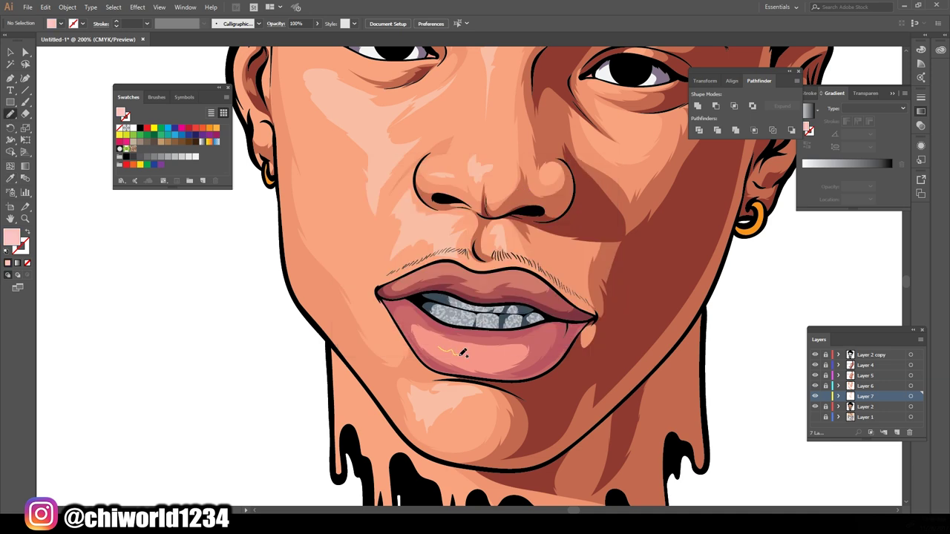
drag(431, 343, 501, 353)
key(ctrl+0)
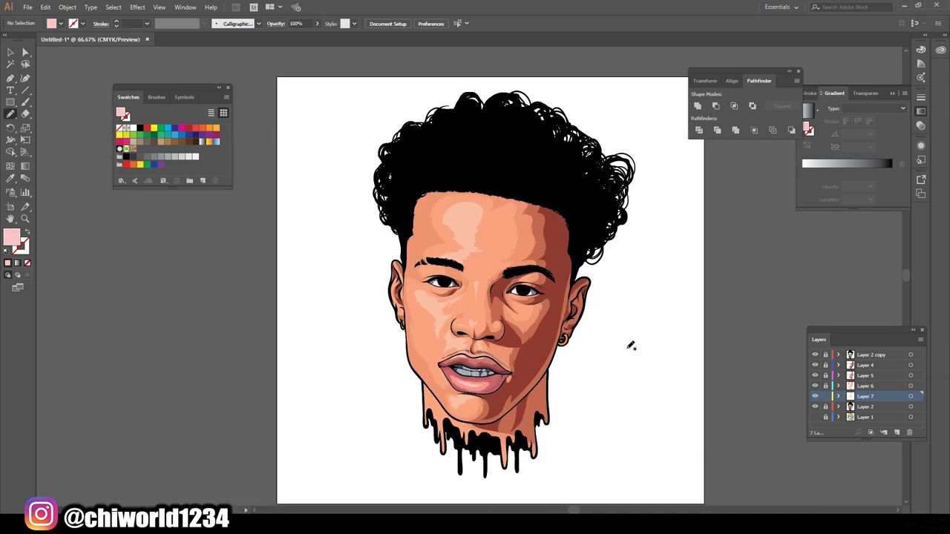
key(ctrl+plus)
key(ctrl+plus)
key(ctrl+minus)
key(ctrl+plus)
key(ctrl+plus)
key(ctrl+plus)
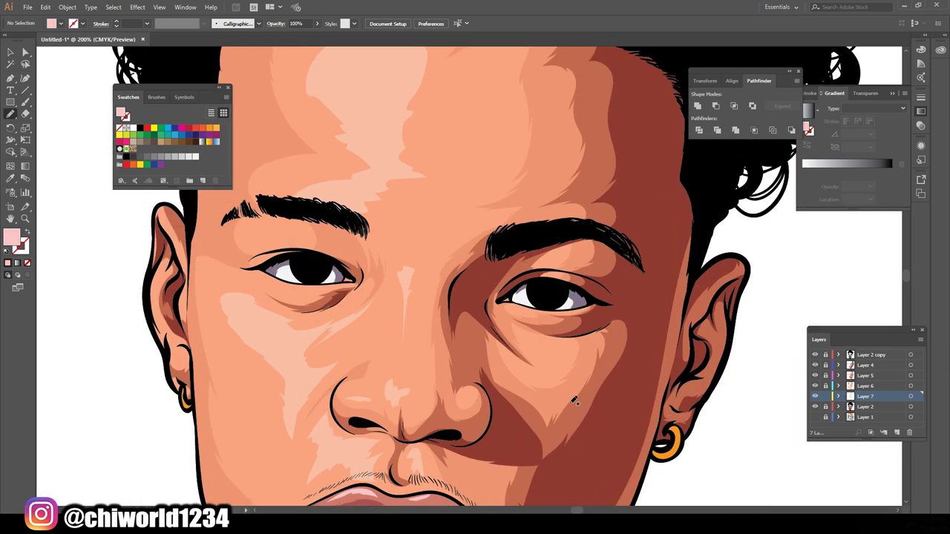
Resample the pale peach skin and paint a highlight under the left eye.
key(i)
click(250, 222)
key(shift+b)
drag(264, 283, 277, 290)
scroll(519, 348, down, 2)
scroll(737, 475, down, 2)
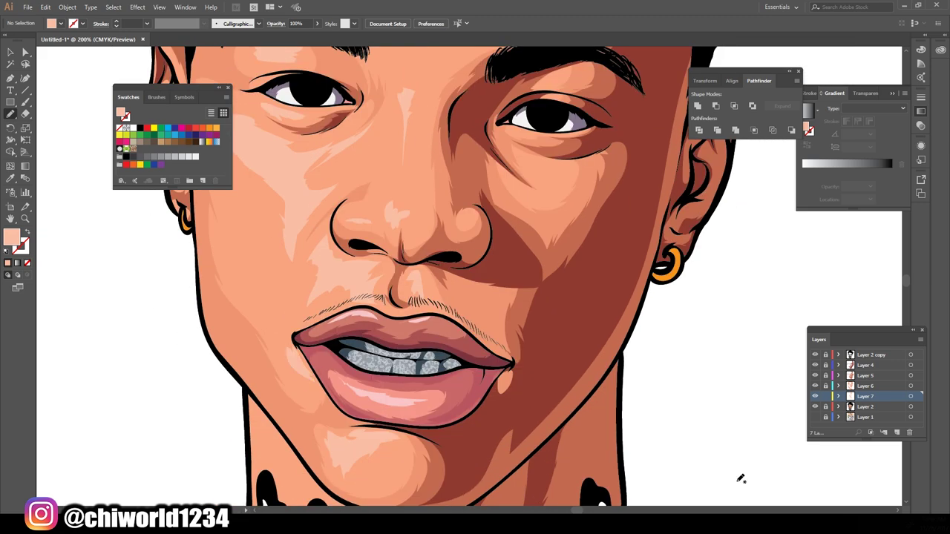
scroll(679, 400, up, 2)
key(ctrl+minus)
key(ctrl+minus)
key(ctrl+minus)
key(ctrl+plus)
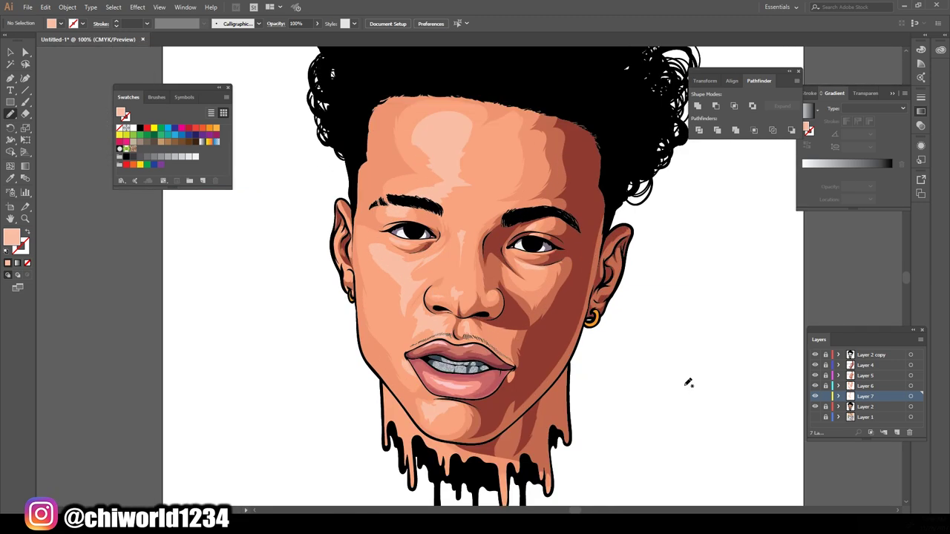
key(ctrl+minus)
Add a new shadow layer, sample the skin shadow and darken it to a deep red.
click(883, 432)
key(ctrl+plus)
key(ctrl+plus)
key(ctrl+plus)
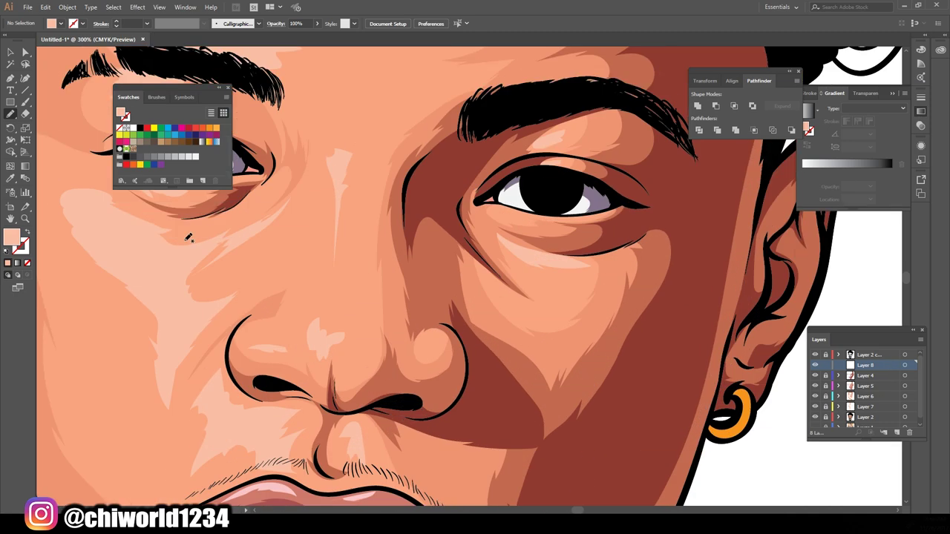
key(i)
click(631, 333)
double_click(11, 238)
click(445, 294)
click(556, 198)
scroll(677, 387, up, 1)
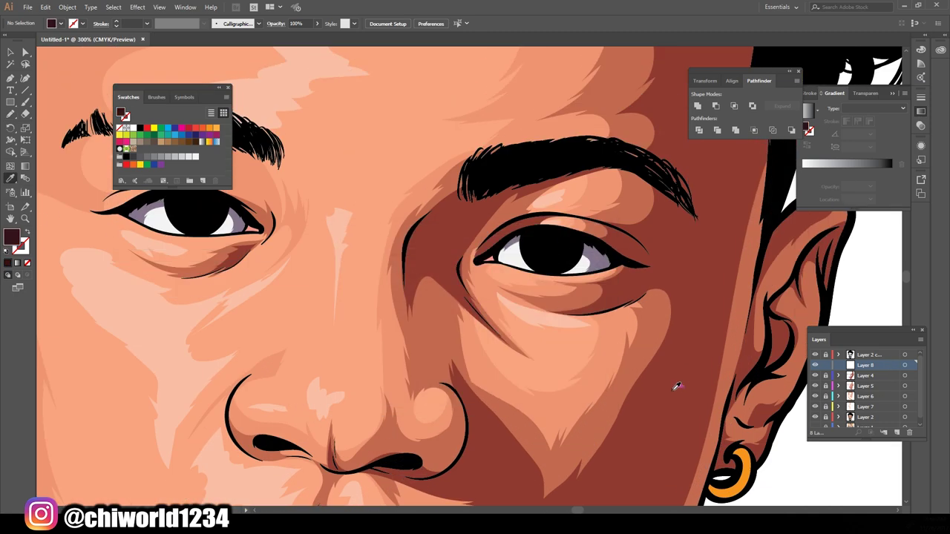
key(ctrl+plus)
key(ctrl+plus)
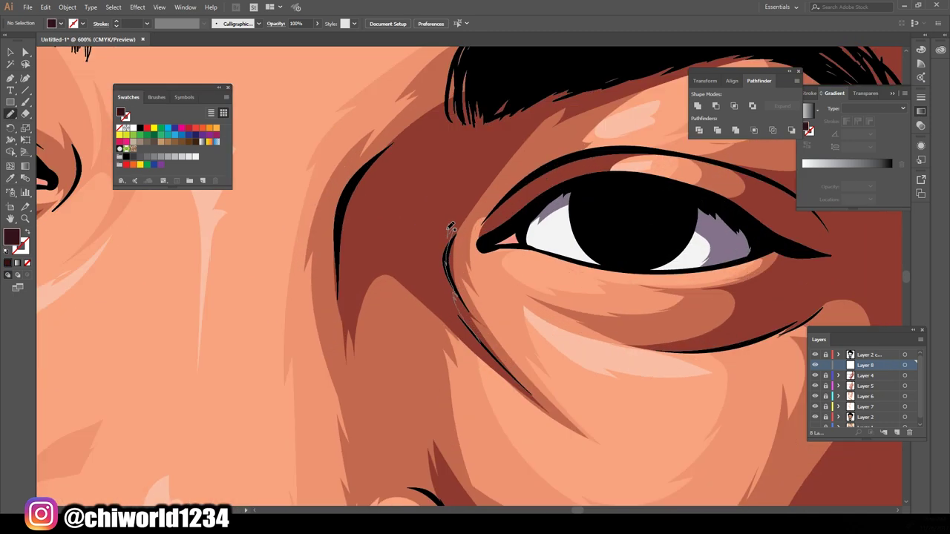
Paint dark shadow strokes beside the eye corner and the nostril.
drag(451, 305, 451, 309)
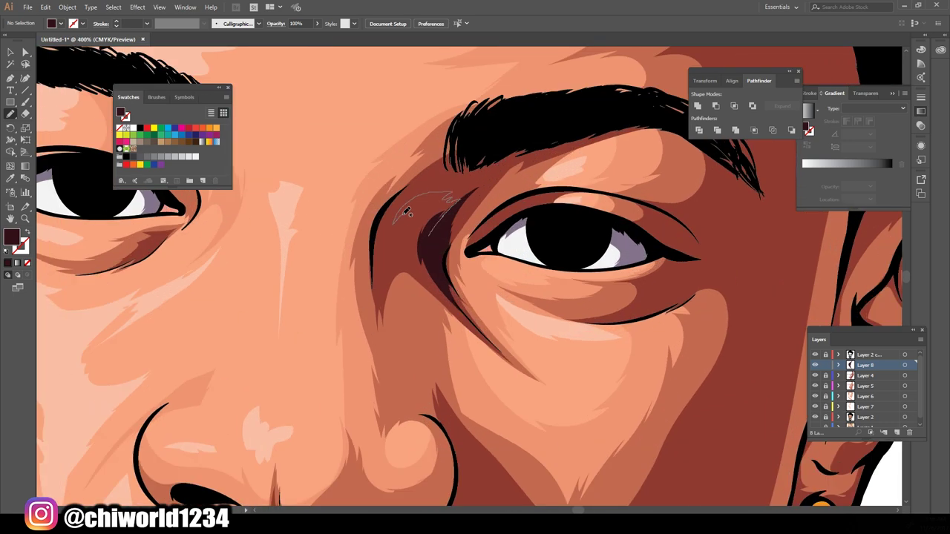
drag(406, 213, 443, 209)
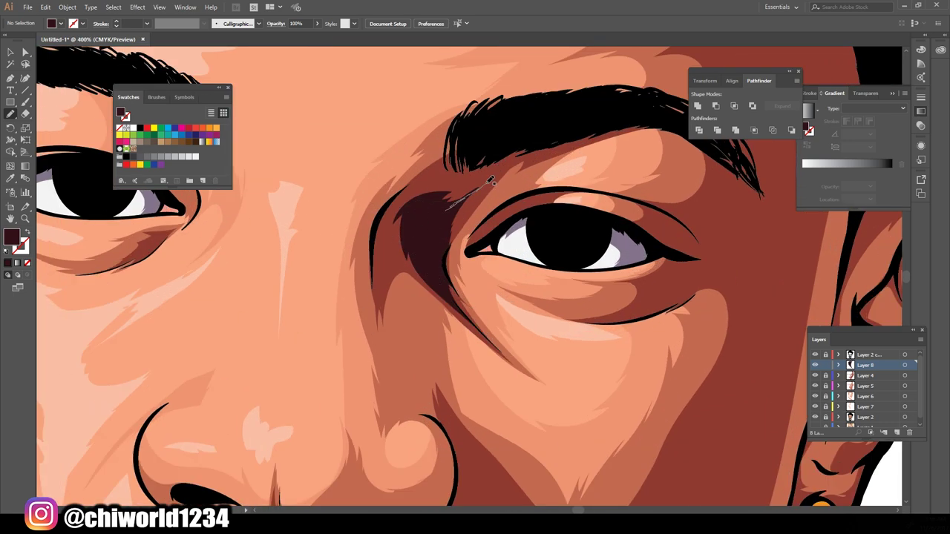
drag(490, 180, 487, 183)
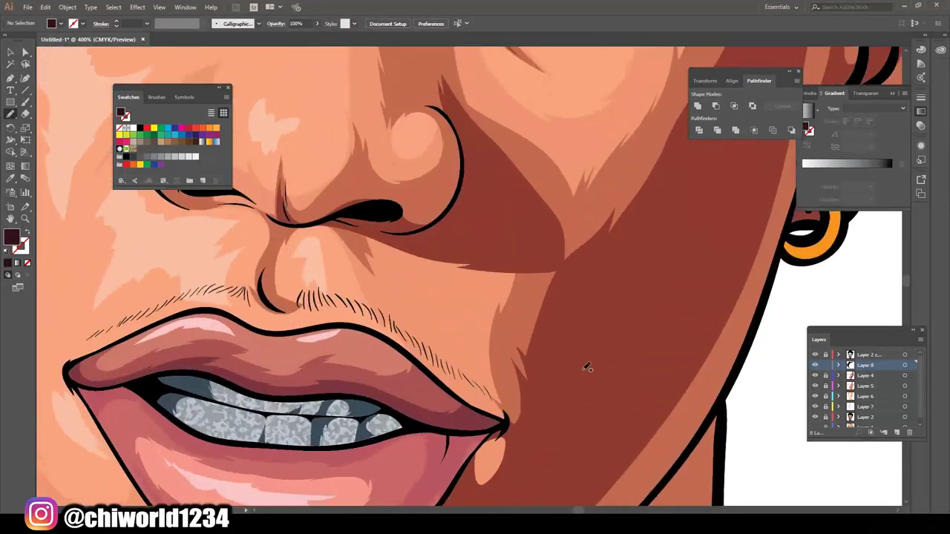
mouse_move(498, 242)
mouse_down()
mouse_move(531, 332)
mouse_move(499, 356)
mouse_up()
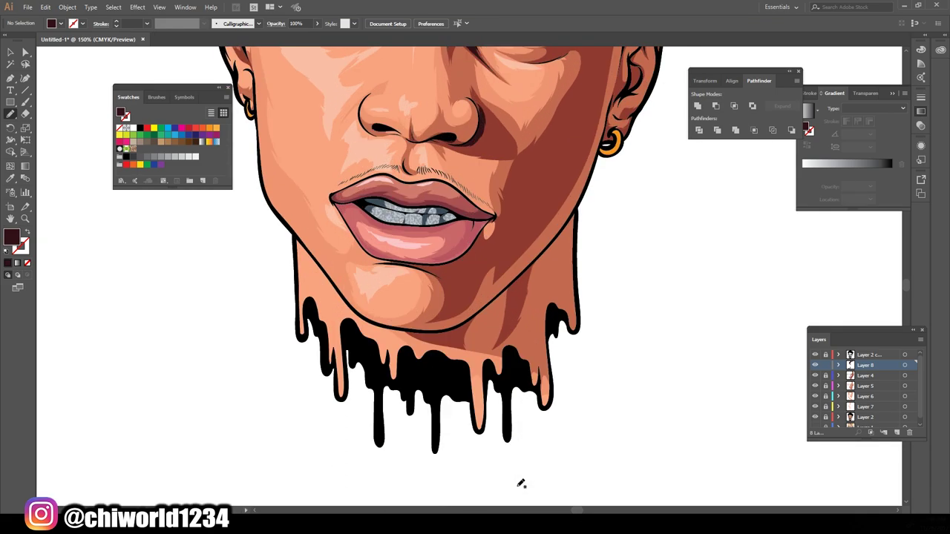
drag(382, 278, 553, 322)
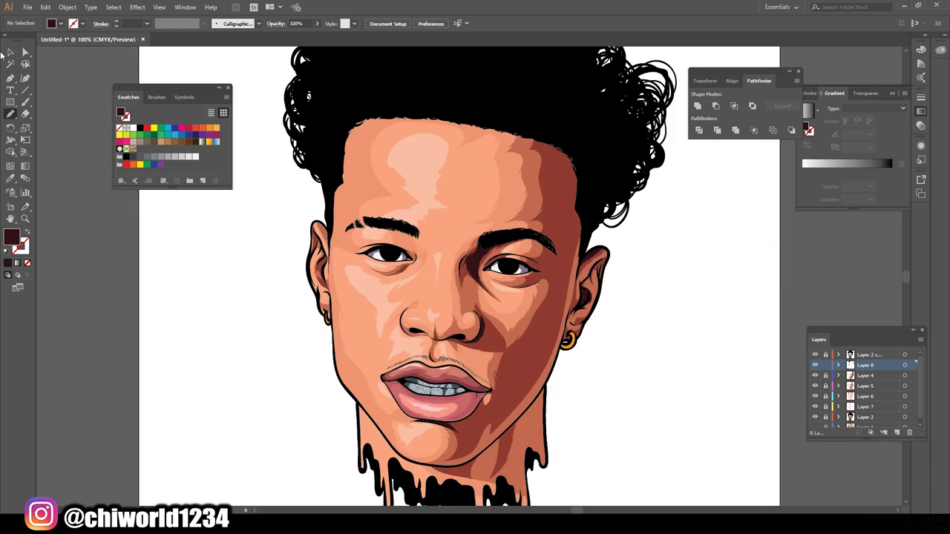
Recolor the dark shadow path to a deeper maroon (S 64%, B 22%) with Recolor Artwork.
click(10, 52)
click(45, 7)
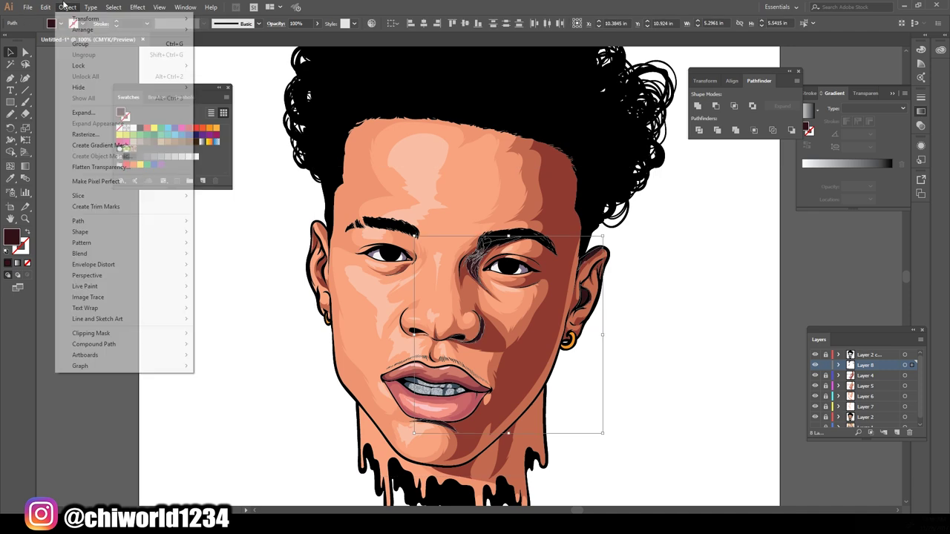
click(149, 180)
click(350, 218)
drag(693, 317, 673, 319)
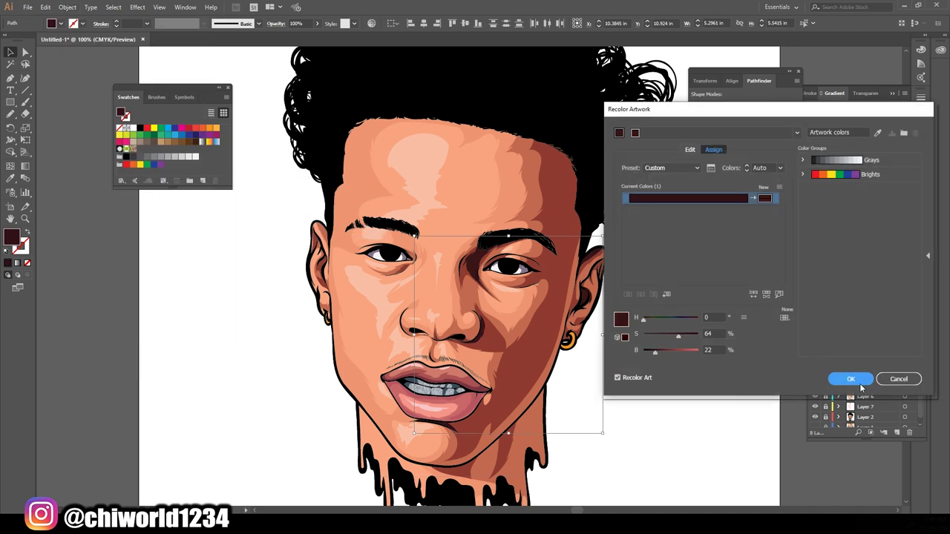
click(851, 379)
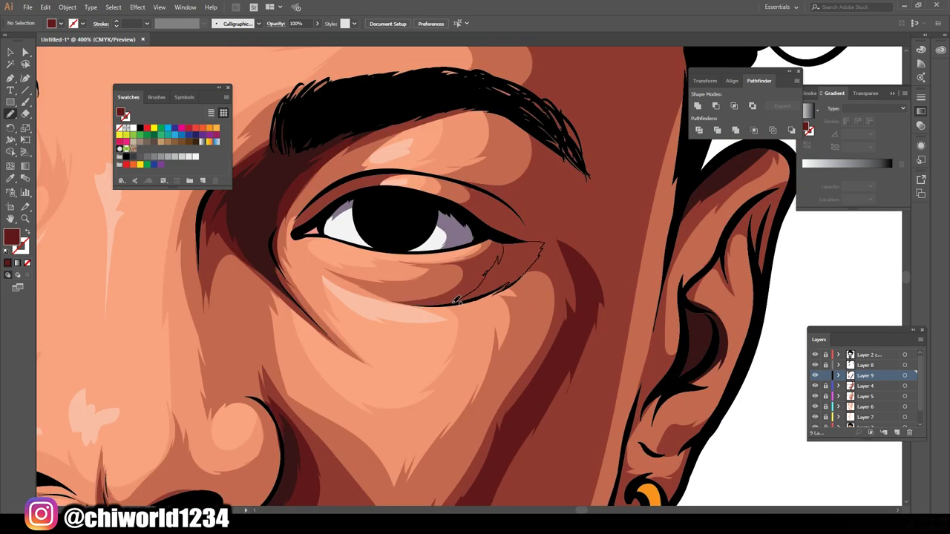
Paint deep red creases under the eye, at the temple, beside the mouth and by the chin, then deselect.
drag(457, 300, 507, 239)
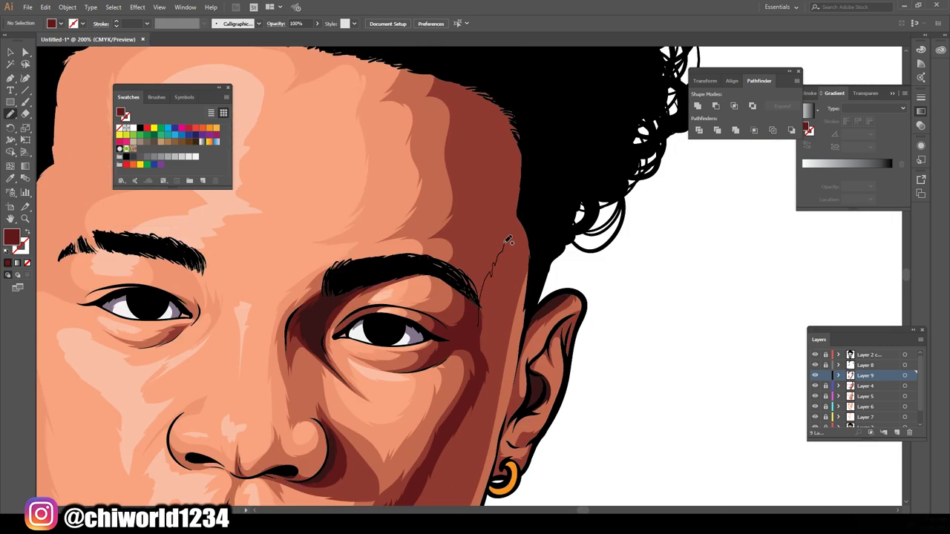
drag(479, 164, 481, 159)
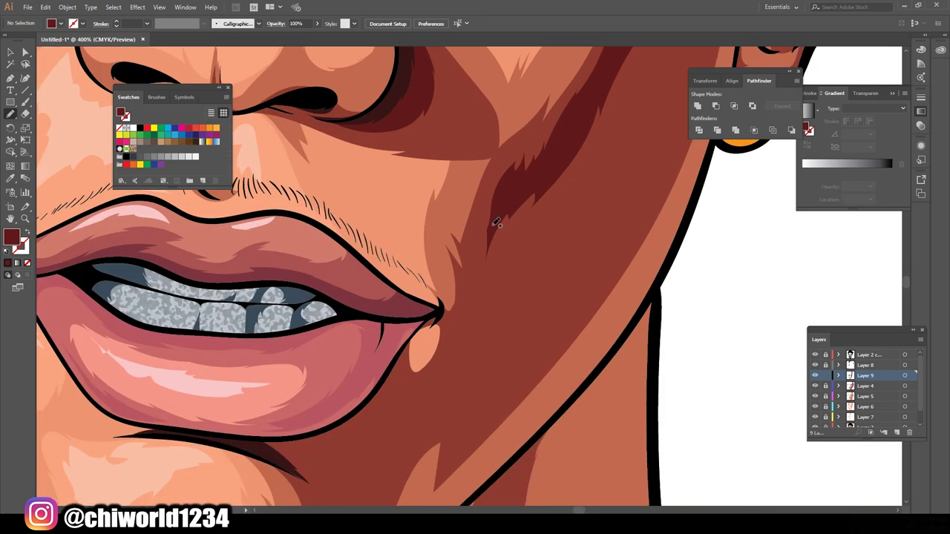
drag(496, 253, 496, 252)
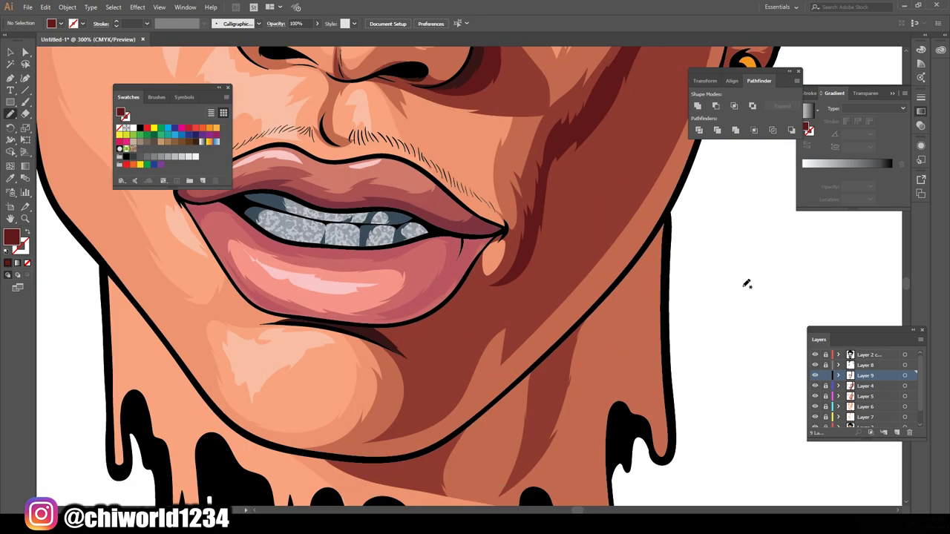
drag(415, 343, 415, 343)
key(ctrl+minus)
key(ctrl+minus)
key(ctrl+0)
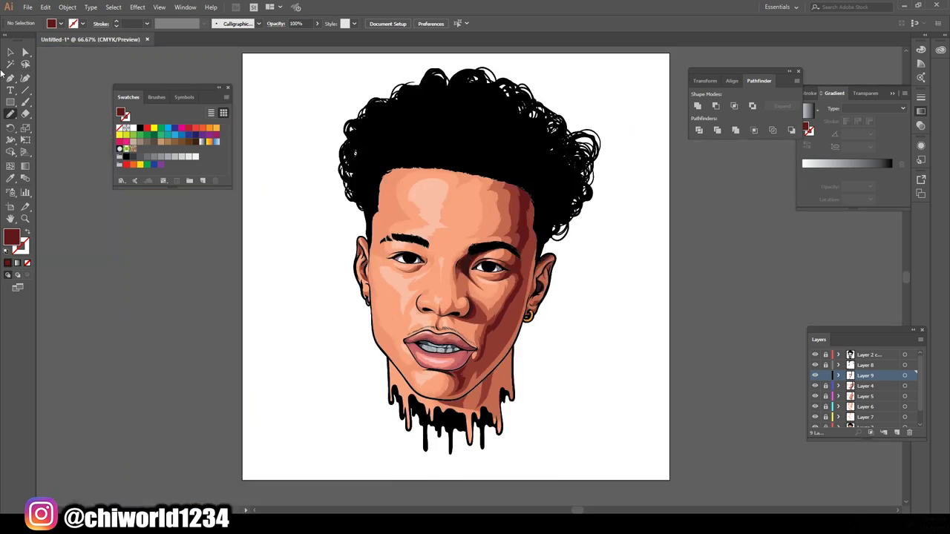
click(583, 303)
key(ctrl+1)
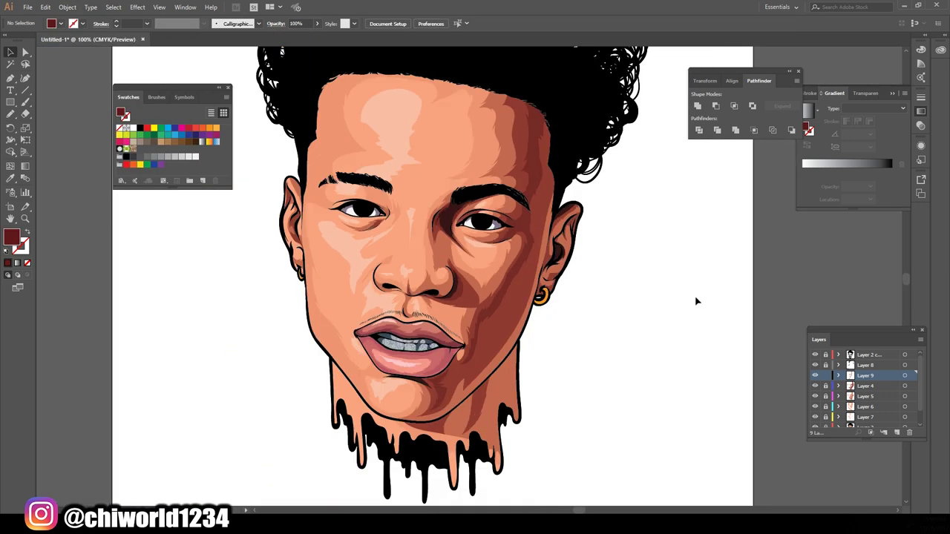
Move Layer 10 below Layer 4 and choose a red-orange rim light fill.
drag(871, 387, 871, 399)
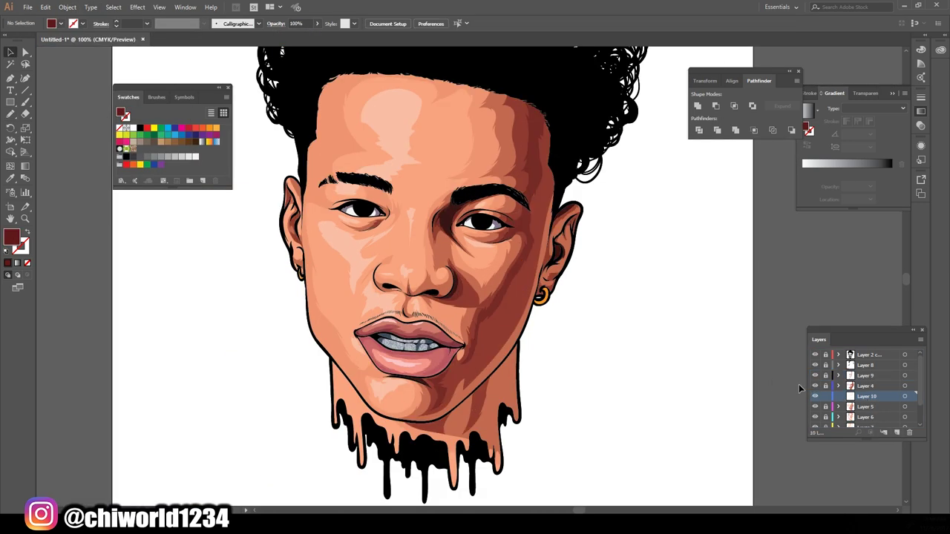
key(ctrl+minus)
key(ctrl+1)
double_click(10, 237)
click(456, 209)
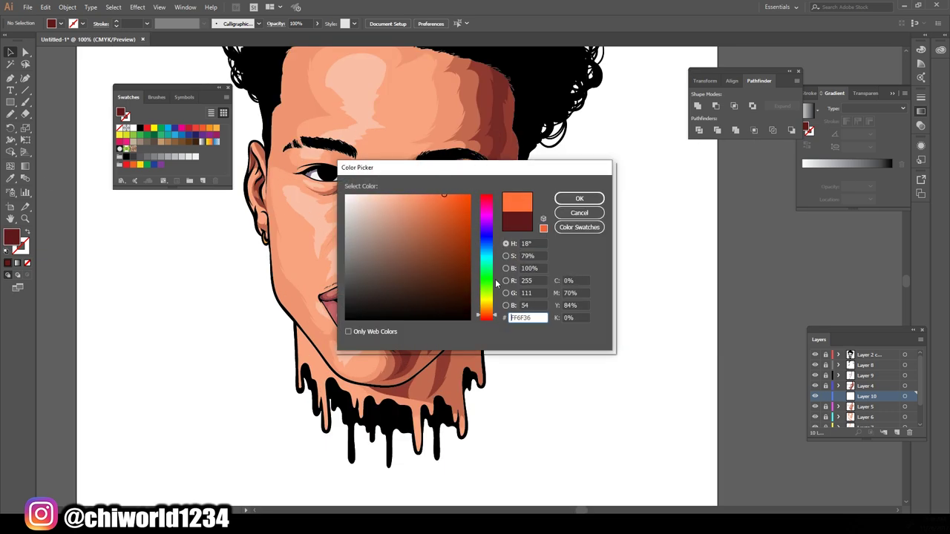
click(434, 252)
click(579, 197)
Paint orange-red rim light along the jaw, the drip edge and the ear.
key(ctrl+plus)
key(b)
scroll(598, 348, down, 3)
drag(310, 364, 424, 294)
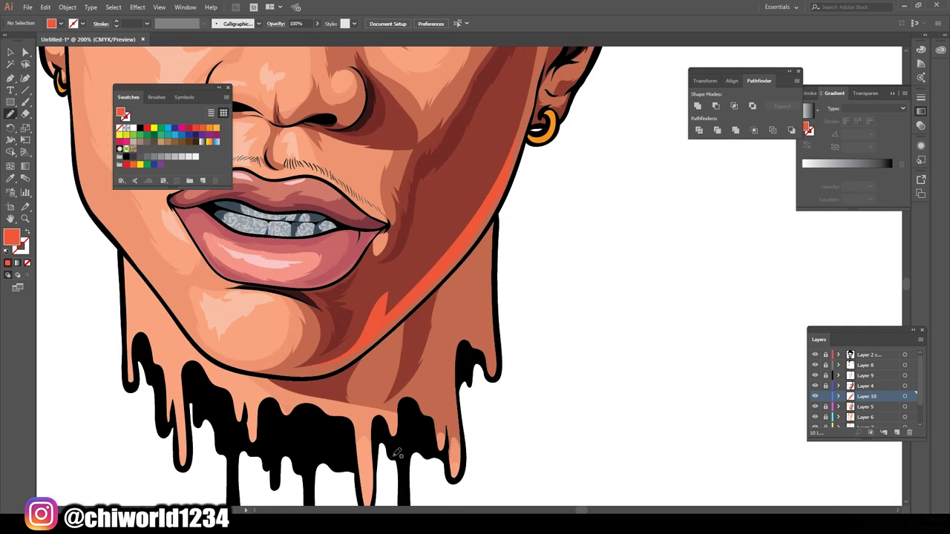
scroll(507, 335, up, 8)
scroll(555, 437, down, 8)
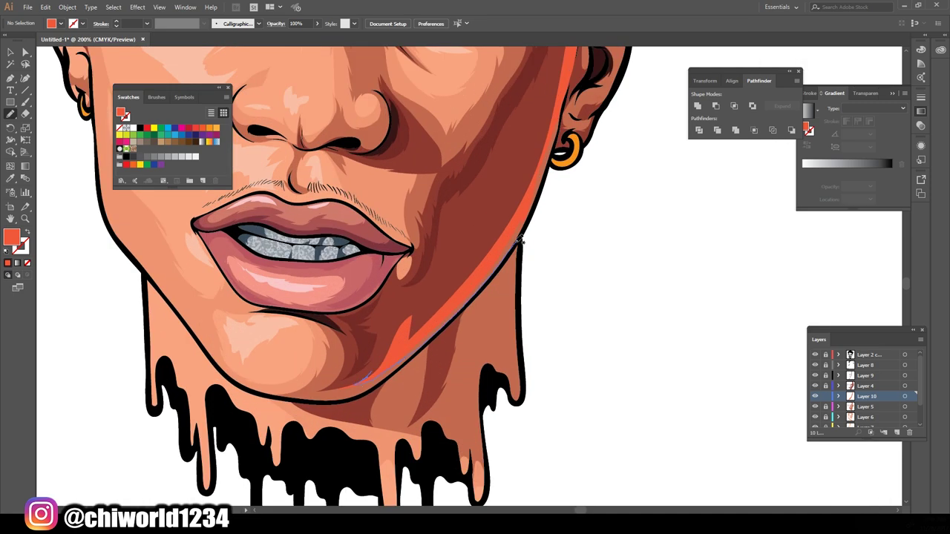
scroll(419, 356, up, 1)
drag(438, 287, 525, 210)
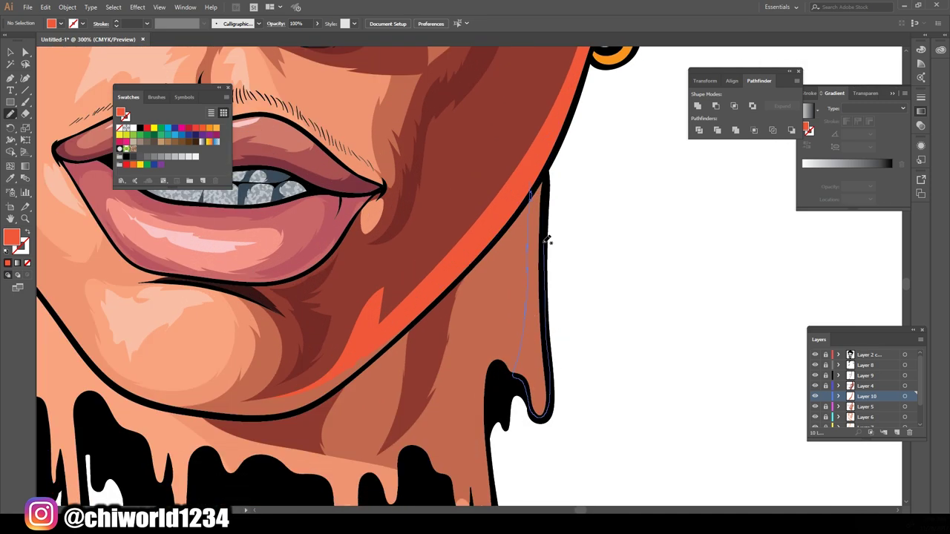
drag(546, 240, 517, 183)
scroll(538, 490, down, 3)
scroll(618, 361, up, 3)
mouse_move(532, 264)
mouse_down()
mouse_move(558, 196)
mouse_move(581, 195)
mouse_up()
drag(535, 331, 567, 307)
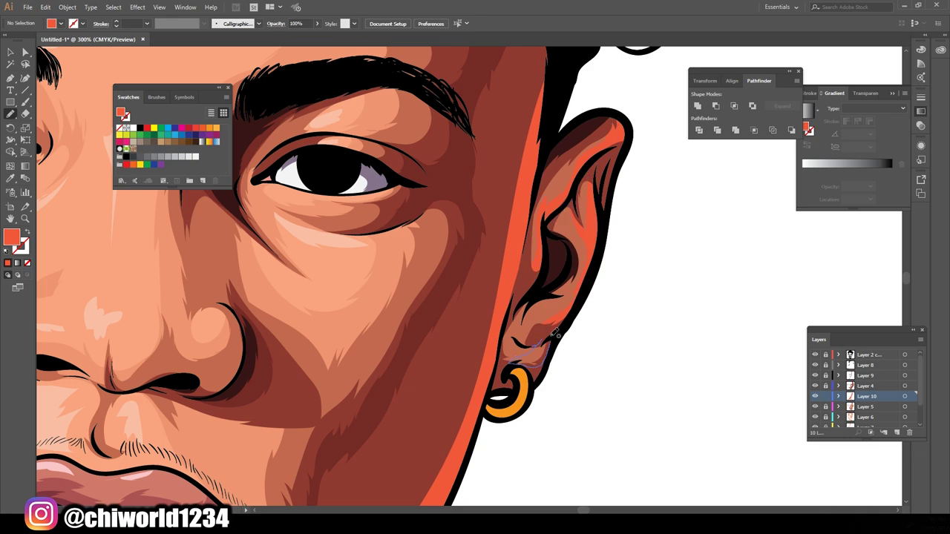
Add orange highlights on the upper lip, above the right eyebrow and below the right eye.
scroll(555, 335, down, 3)
scroll(600, 380, up, 2)
scroll(600, 380, up, 1)
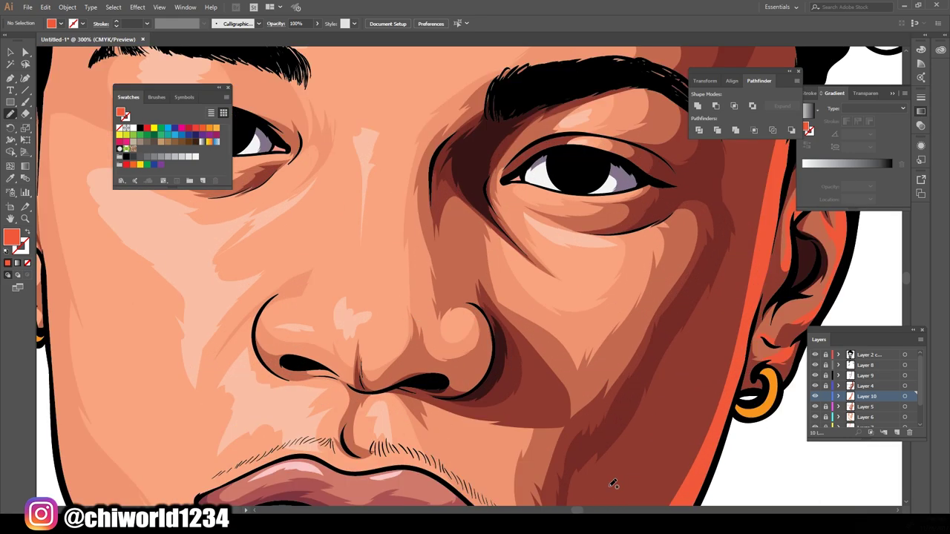
scroll(612, 484, down, 3)
scroll(164, 314, down, 1)
scroll(470, 335, up, 3)
drag(489, 286, 464, 282)
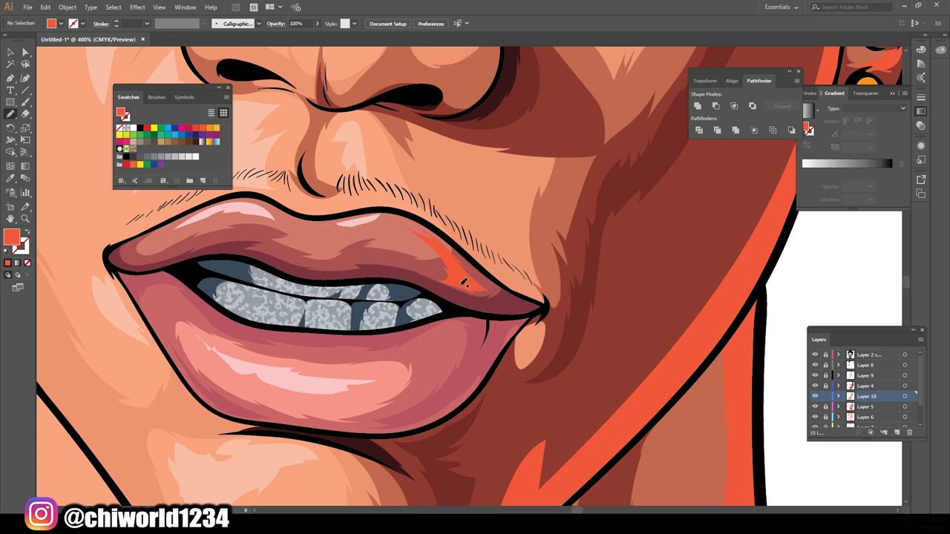
scroll(448, 321, down, 2)
scroll(639, 403, down, 1)
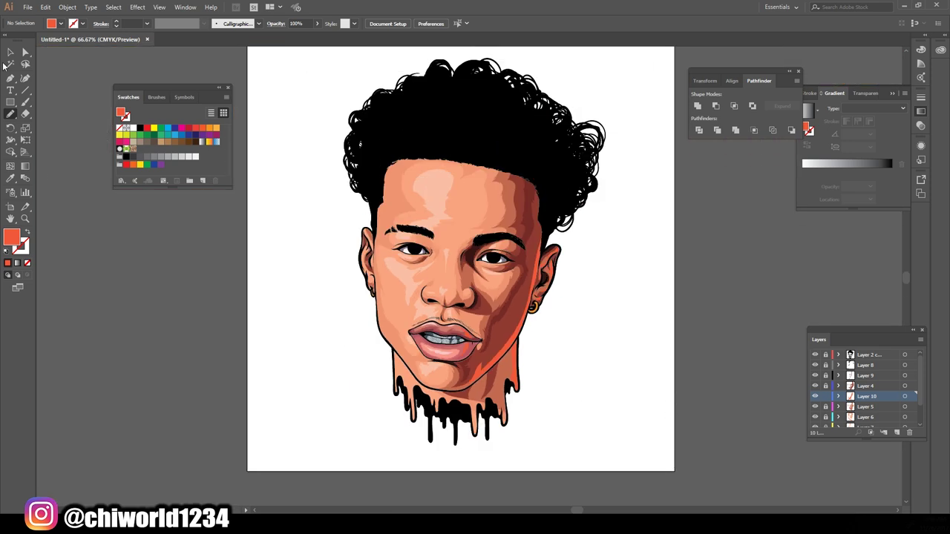
scroll(252, 115, up, 3)
scroll(72, 125, down, 1)
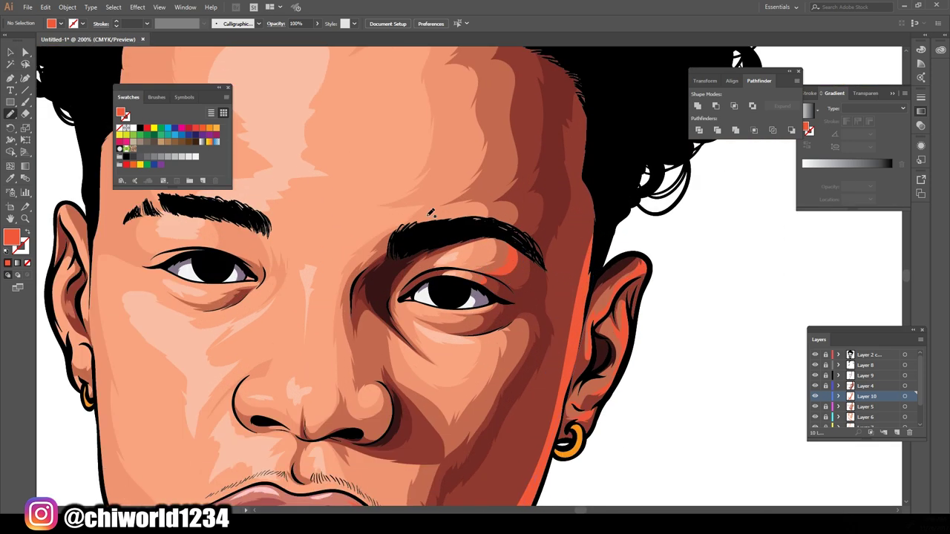
scroll(430, 213, up, 1)
drag(495, 264, 484, 223)
scroll(402, 162, down, 4)
scroll(248, 255, up, 1)
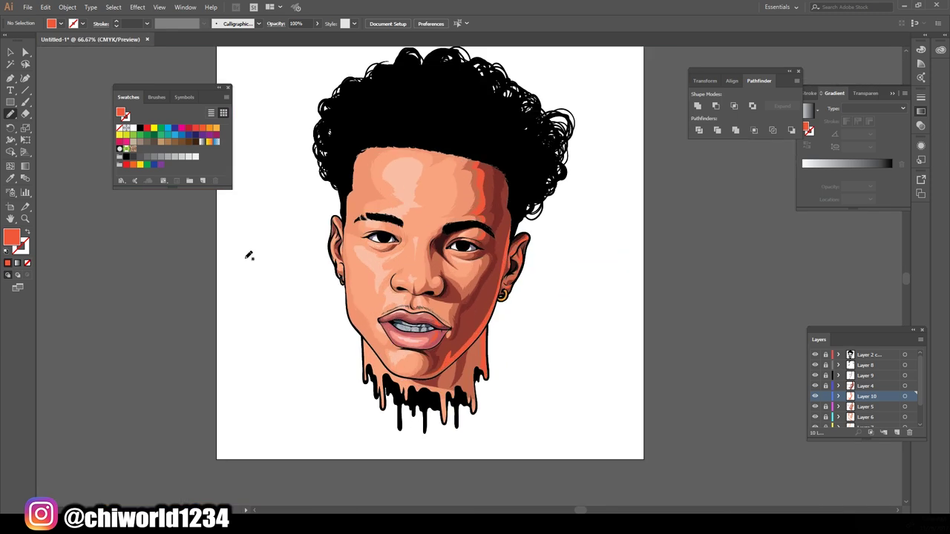
scroll(411, 229, up, 5)
drag(540, 167, 544, 194)
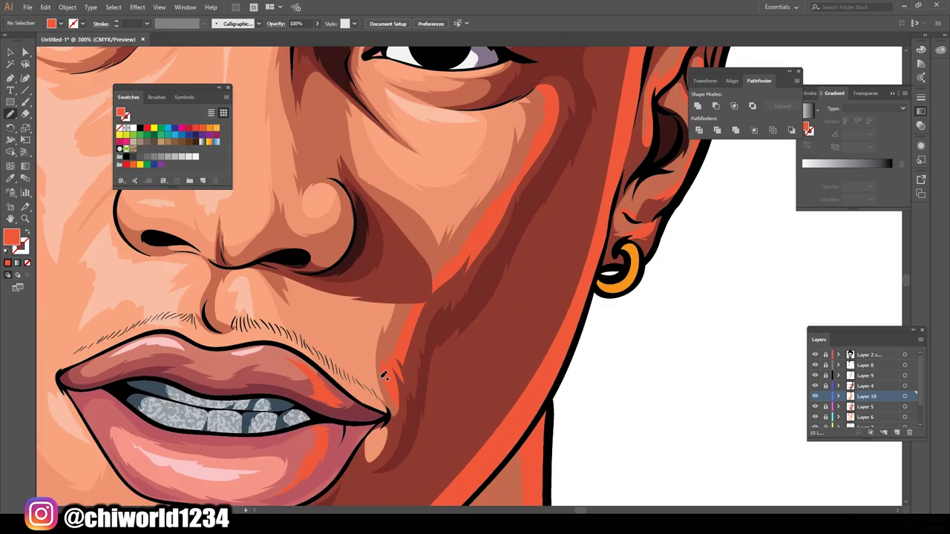
drag(399, 441, 365, 448)
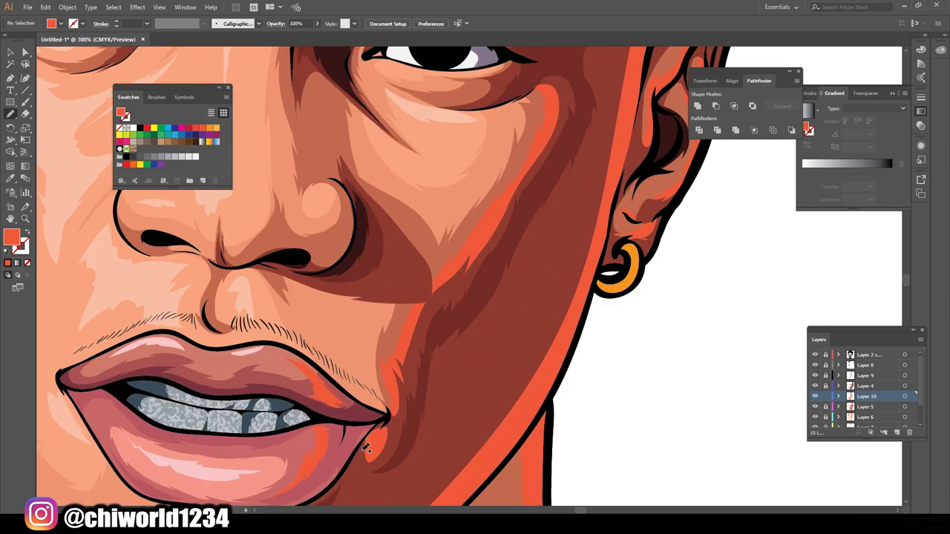
Select the orange cheek path and draw an orange shadow along the nose.
key(ctrl+0)
key(v)
click(486, 223)
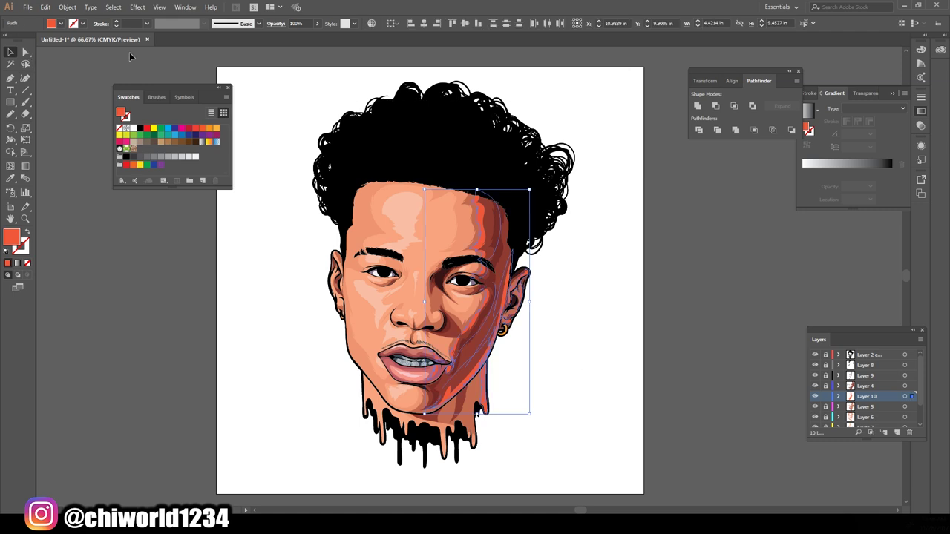
scroll(576, 317, up, 2)
key(n)
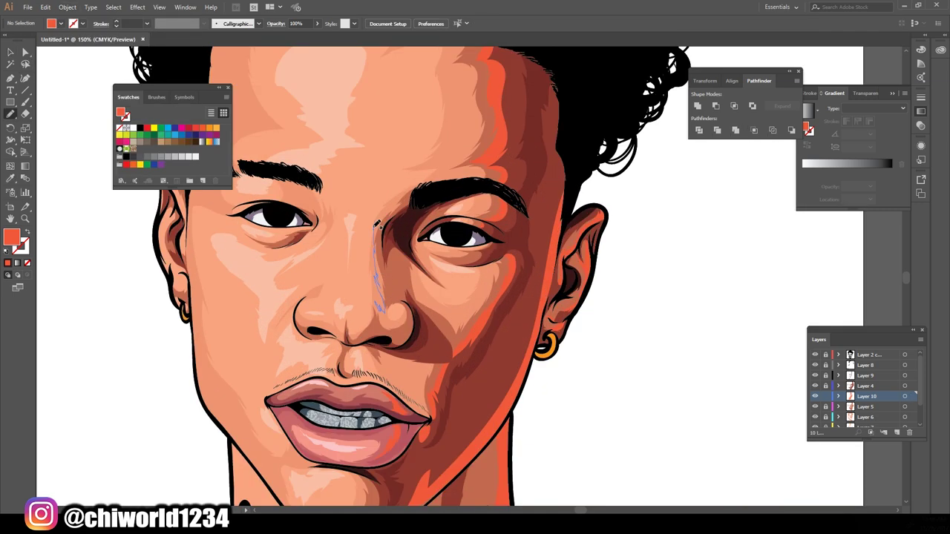
drag(377, 223, 379, 315)
Nudge the nose shape slightly up and left, deselect, and add a new Layer 11.
key(ctrl+minus)
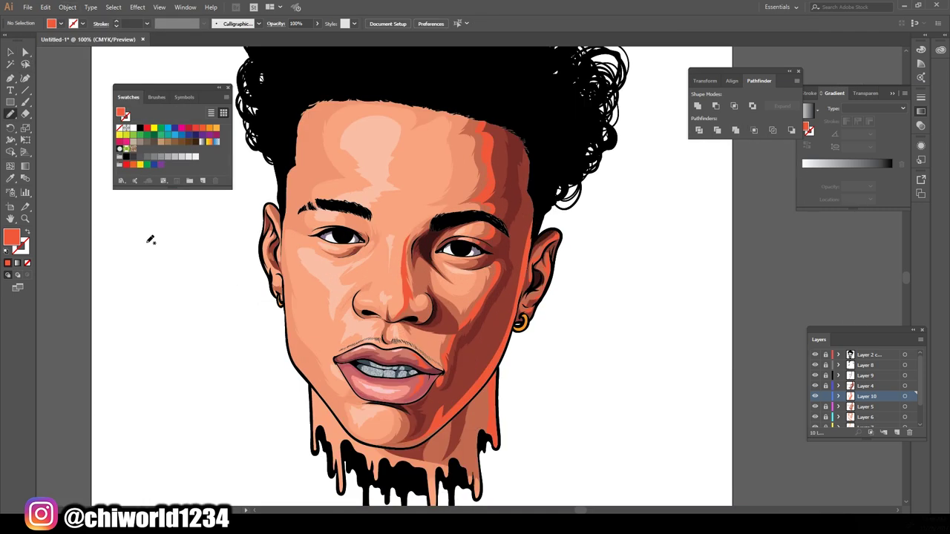
key(ctrl+minus)
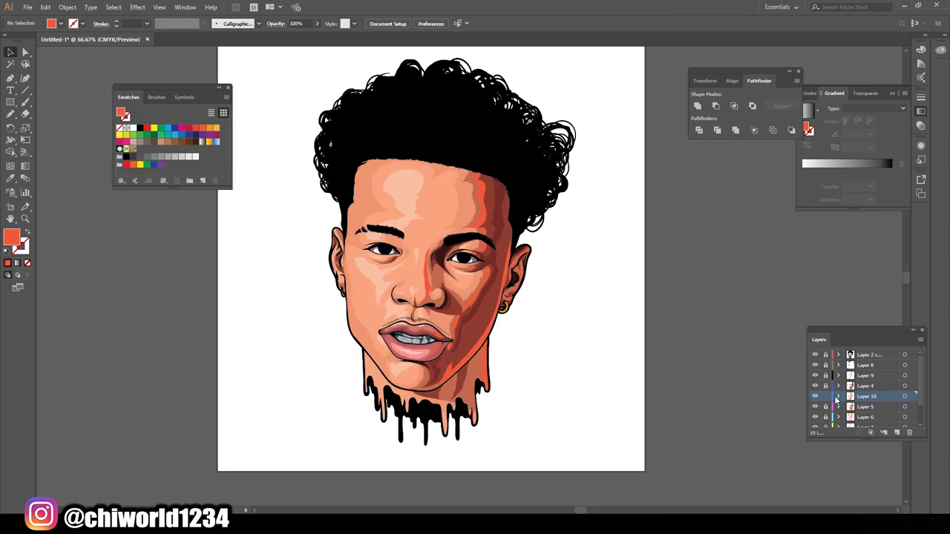
key(ctrl+plus)
key(ctrl+plus)
drag(381, 298, 364, 288)
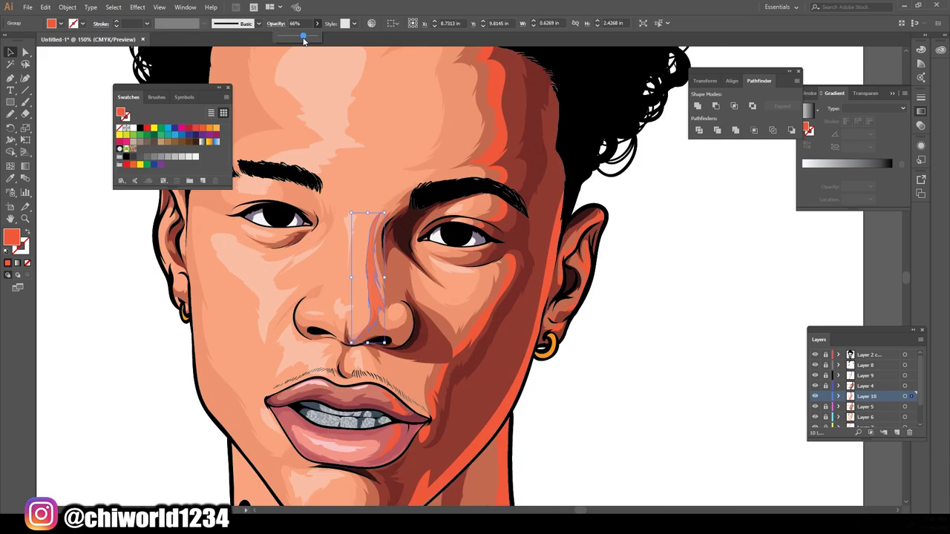
key(ctrl+minus)
key(ctrl+minus)
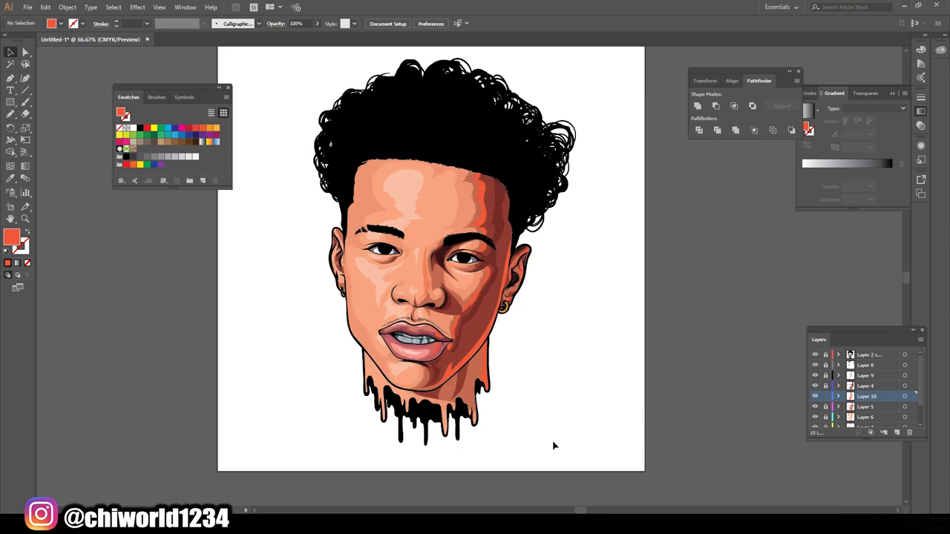
click(564, 409)
key(ctrl+plus)
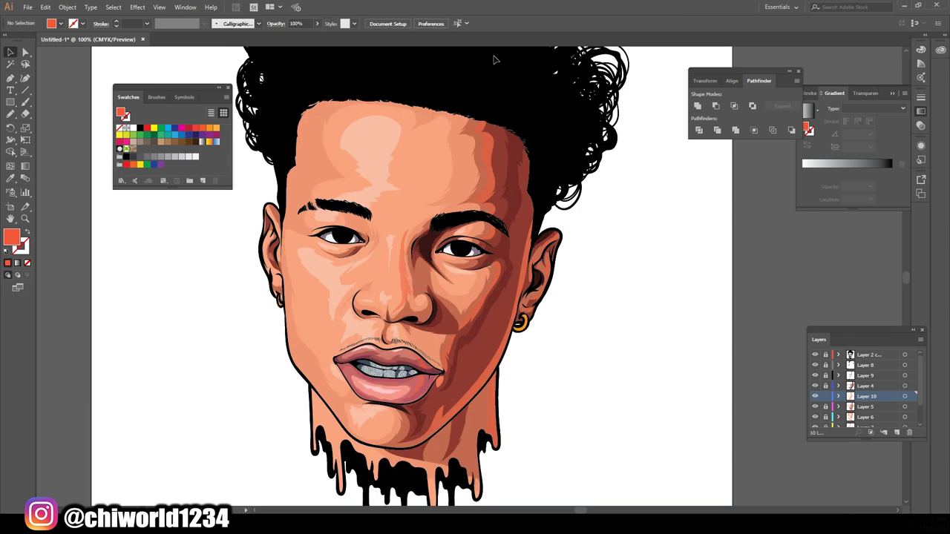
key(ctrl+plus)
key(ctrl+plus)
key(ctrl+plus)
key(ctrl+minus)
key(ctrl+minus)
key(ctrl+minus)
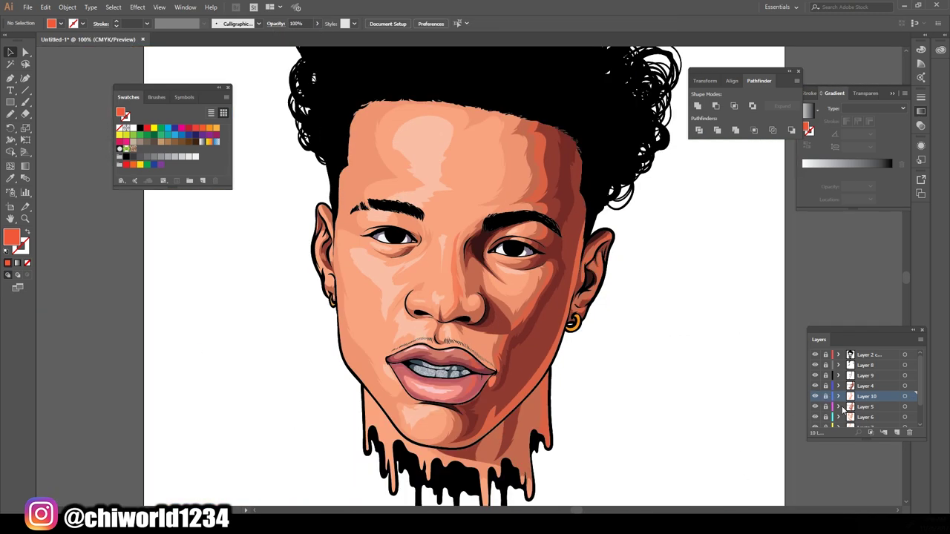
click(896, 431)
Move Layer 11 near the top of the layer stack and zoom in on the face.
drag(883, 364, 883, 364)
key(ctrl+plus)
key(shift+b)
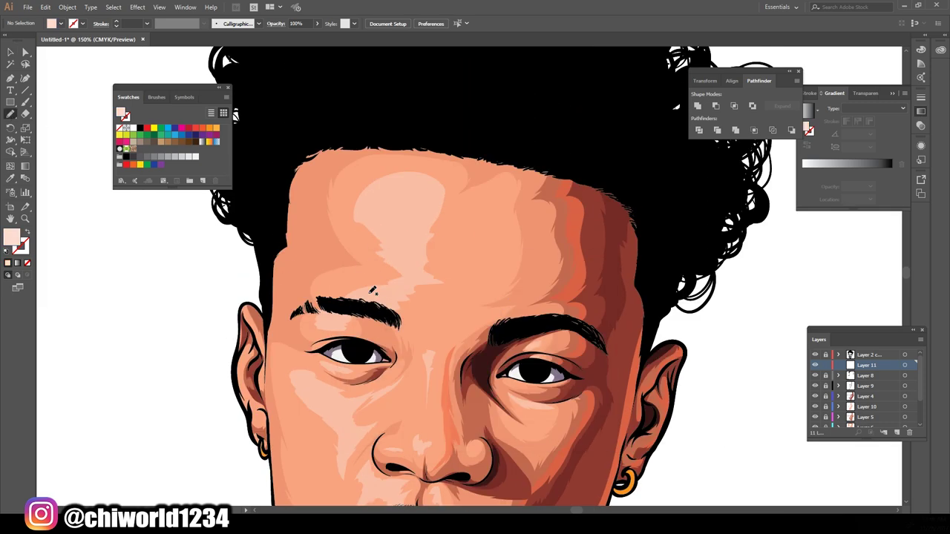
scroll(520, 296, down, 3)
key(ctrl+minus)
key(ctrl+minus)
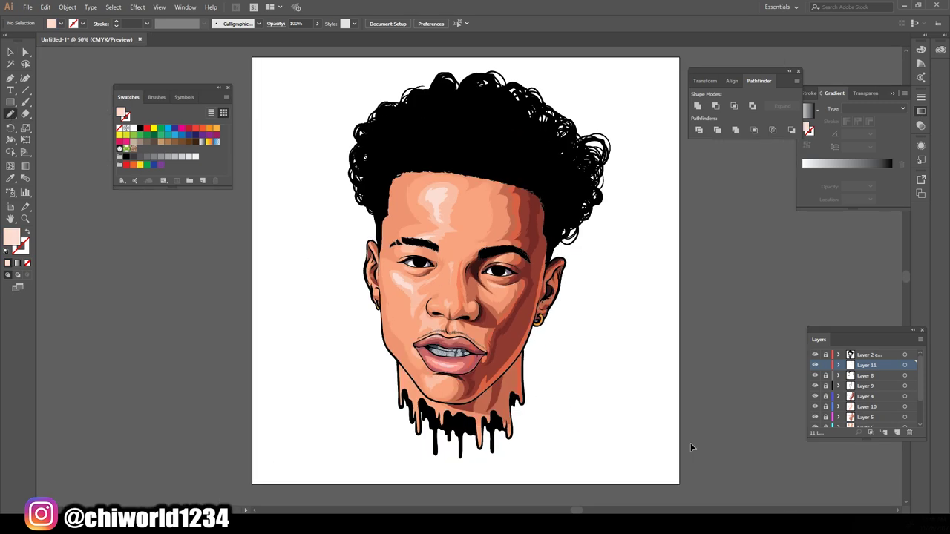
key(ctrl+plus)
key(ctrl+minus)
key(ctrl+minus)
key(ctrl+plus)
key(v)
key(ctrl+plus)
Draw a faint line down the nose on a new layer at 17% opacity.
key(ctrl+plus)
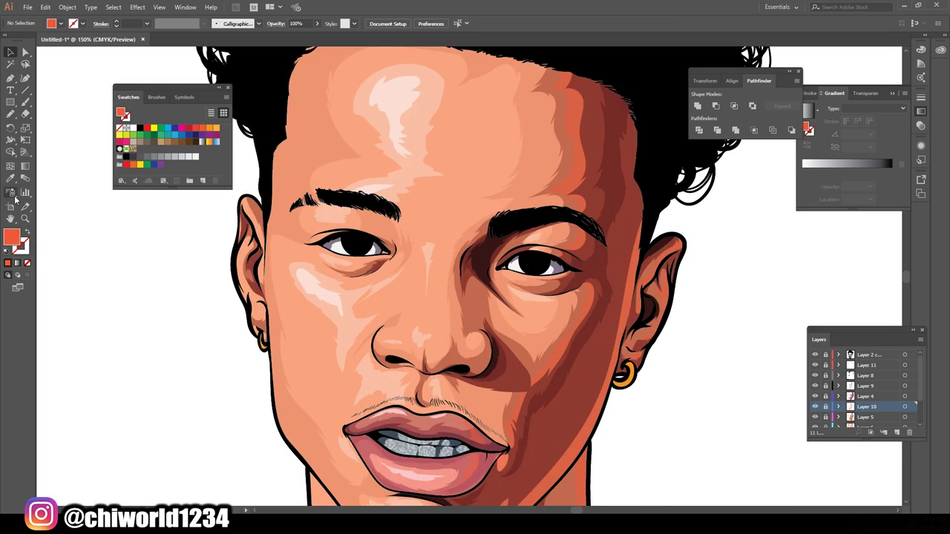
click(896, 432)
key(ctrl+plus)
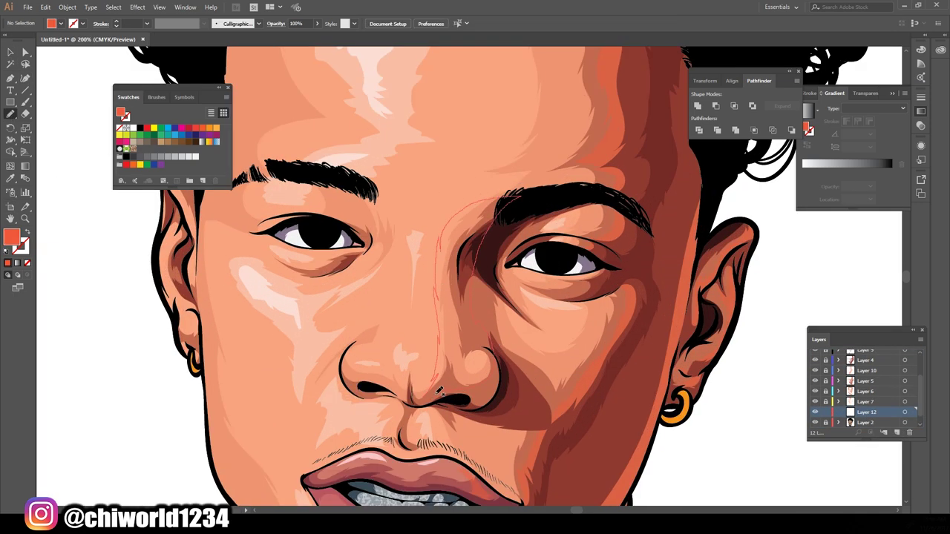
key(v)
key(1)
key(7)
key(ctrl+0)
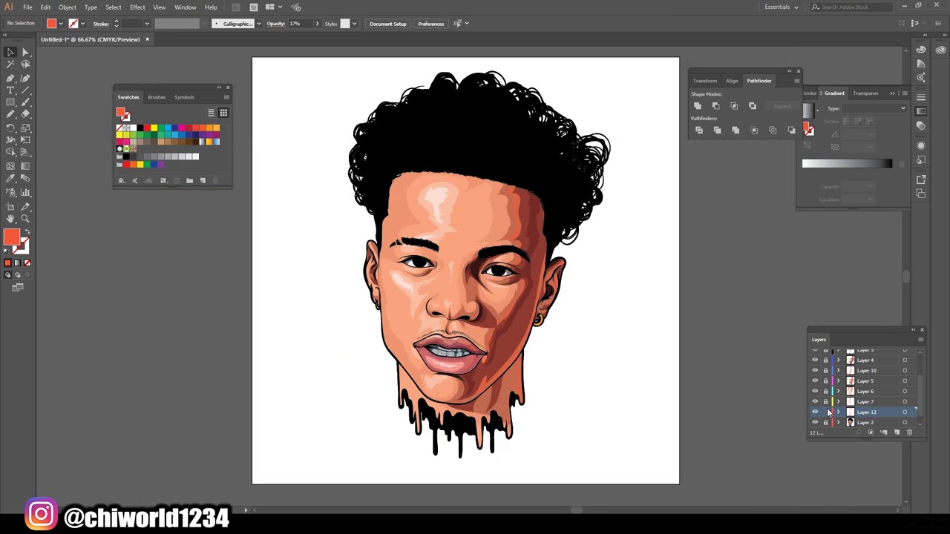
Paint the irises reddish brown on a new layer.
key(ctrl+l)
key(ctrl+plus)
key(ctrl+plus)
key(ctrl+plus)
key(ctrl+plus)
double_click(11, 236)
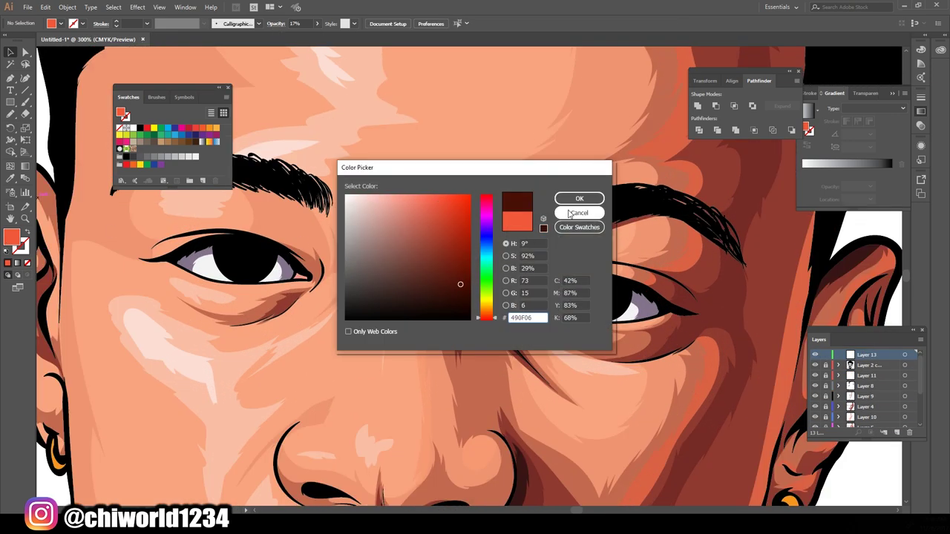
click(578, 198)
key(n)
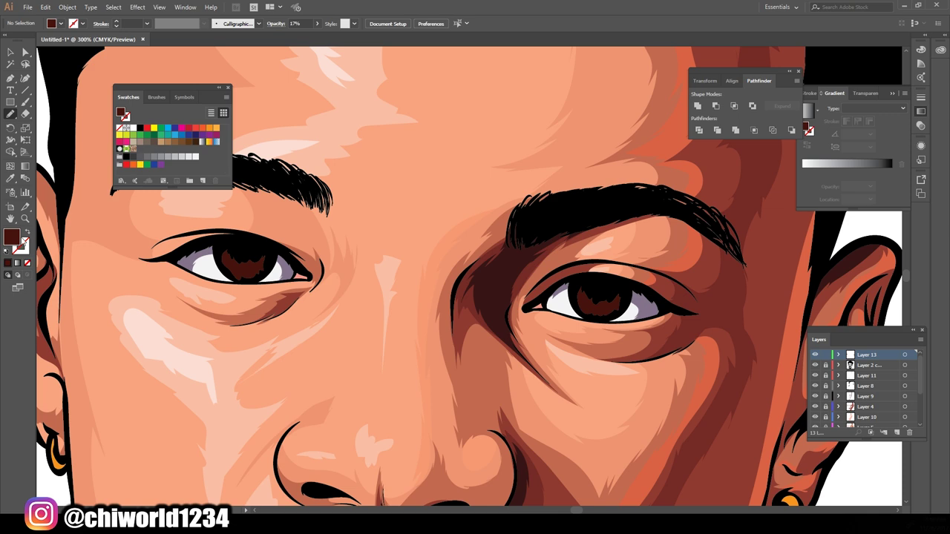
double_click(11, 236)
click(450, 248)
click(568, 198)
Paint small white catchlight dots on the irises.
double_click(11, 236)
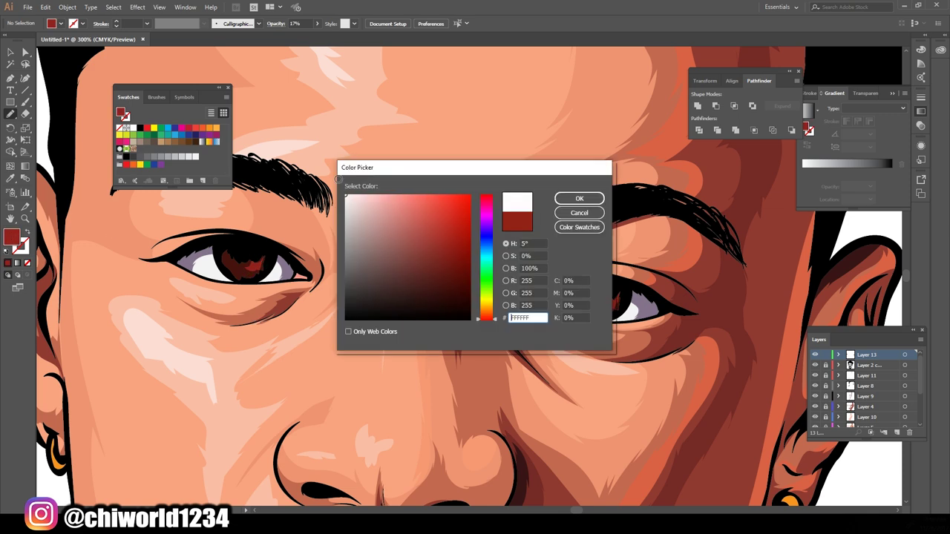
click(348, 187)
click(574, 195)
click(586, 287)
key(ctrl+0)
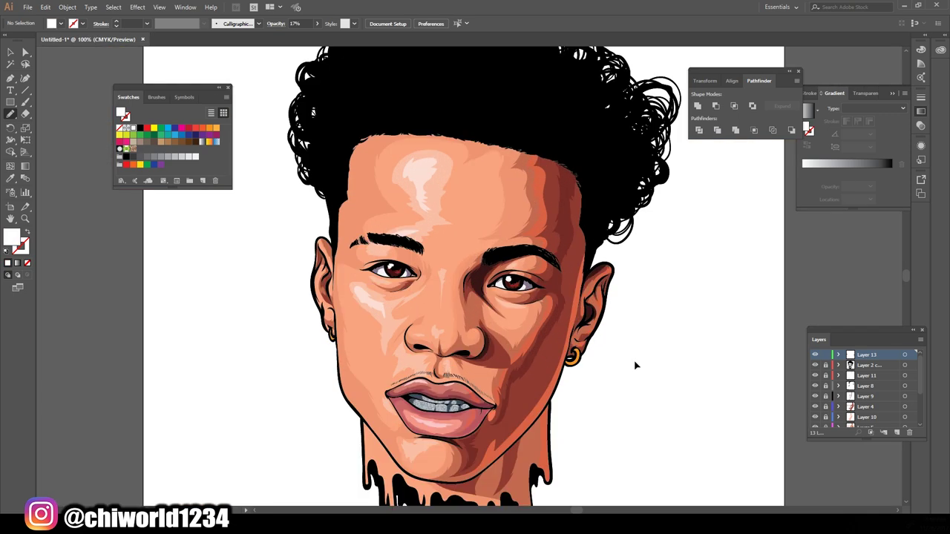
scroll(634, 364, up, 2)
Add a middle grey stop to the hair gradient in the Gradient panel.
click(849, 171)
double_click(849, 171)
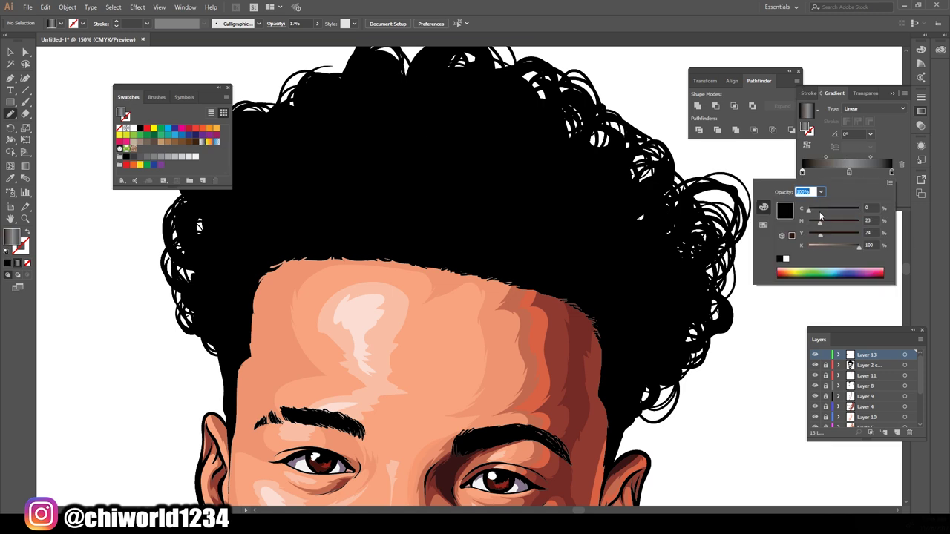
double_click(849, 172)
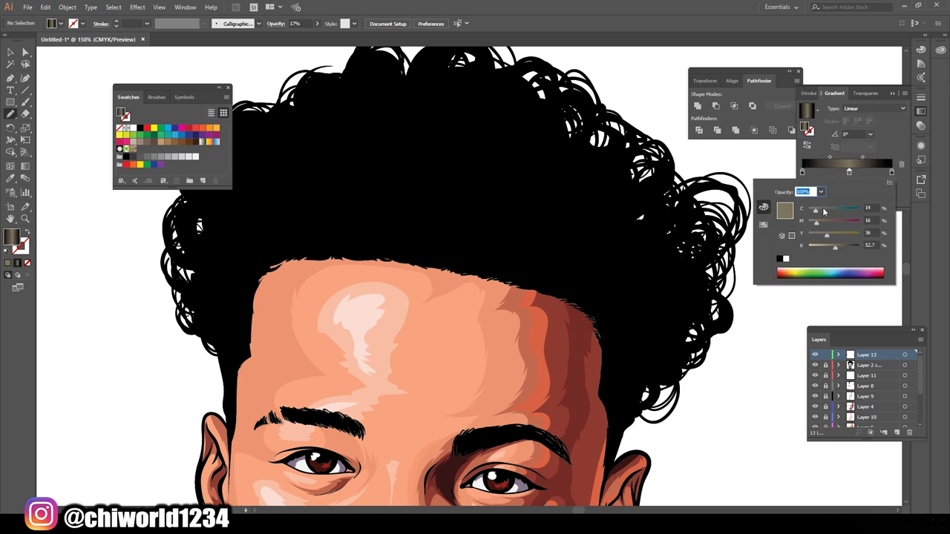
drag(816, 222, 827, 225)
click(849, 171)
double_click(847, 172)
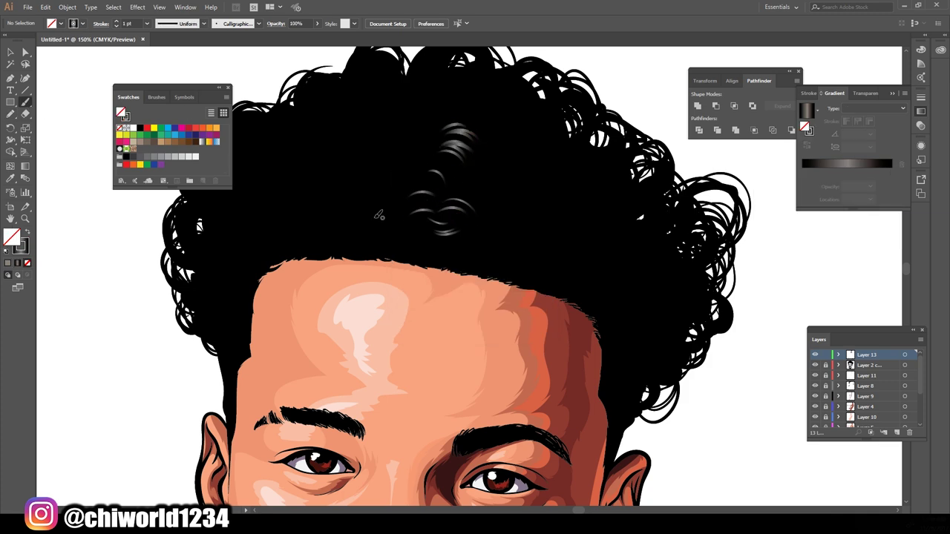
key(ctrl+minus)
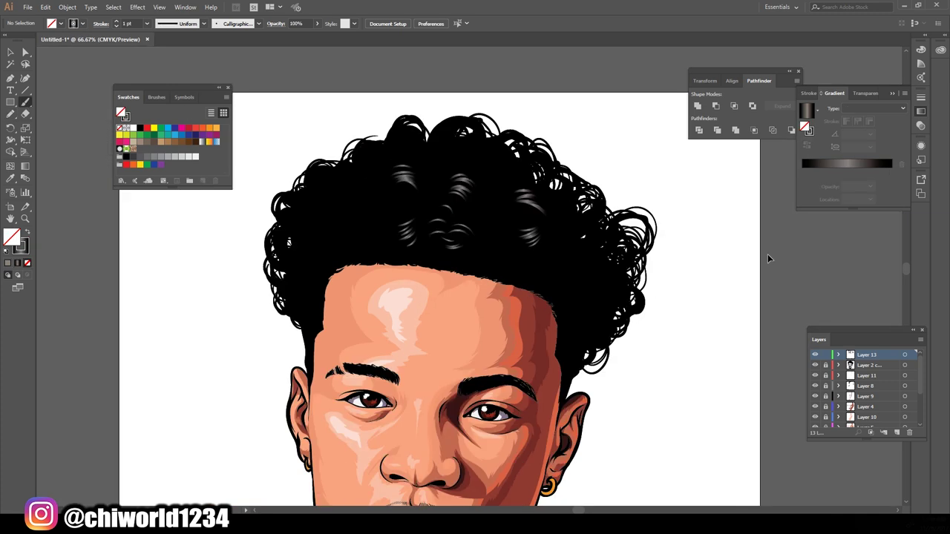
Paint grey-to-black gradient highlight strokes over the curls at the top and upper right.
drag(434, 192, 462, 178)
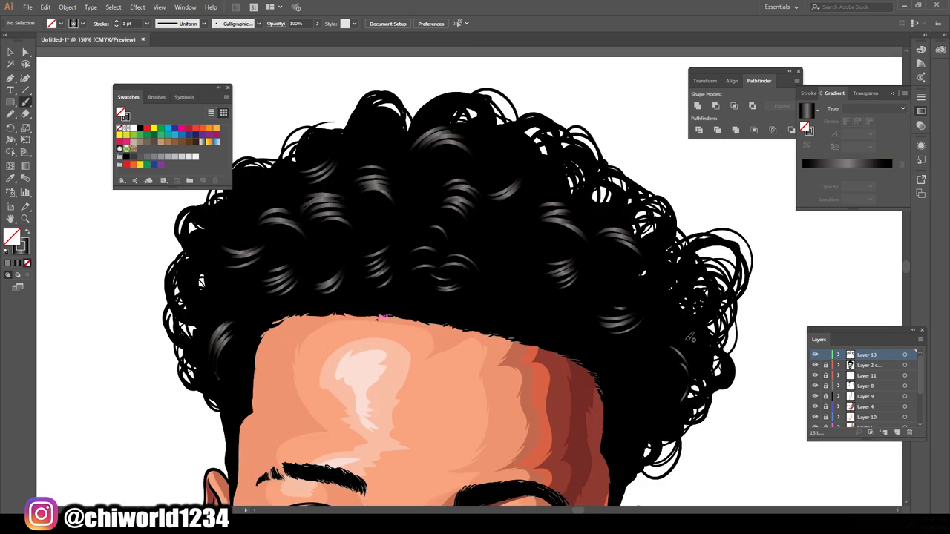
drag(512, 174, 561, 163)
drag(442, 170, 494, 153)
scroll(463, 394, down, 1)
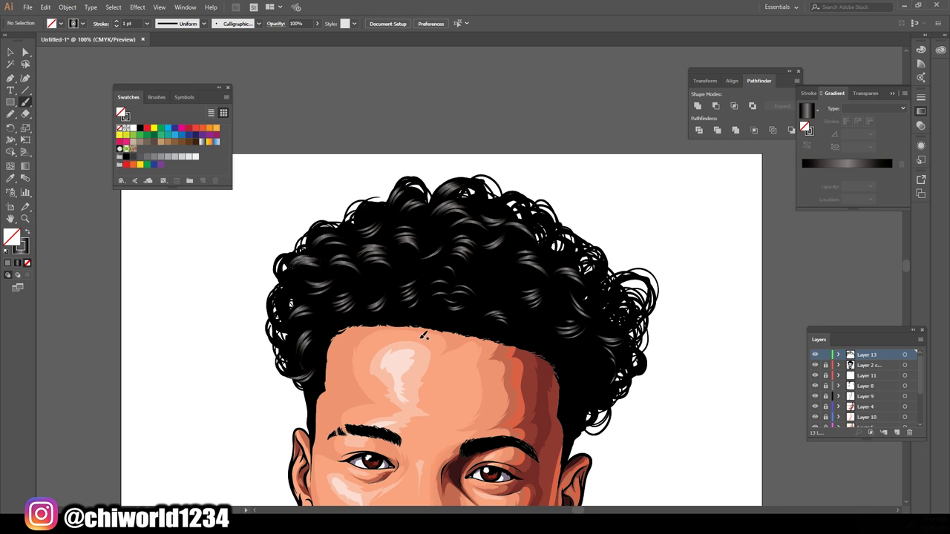
drag(610, 395, 585, 325)
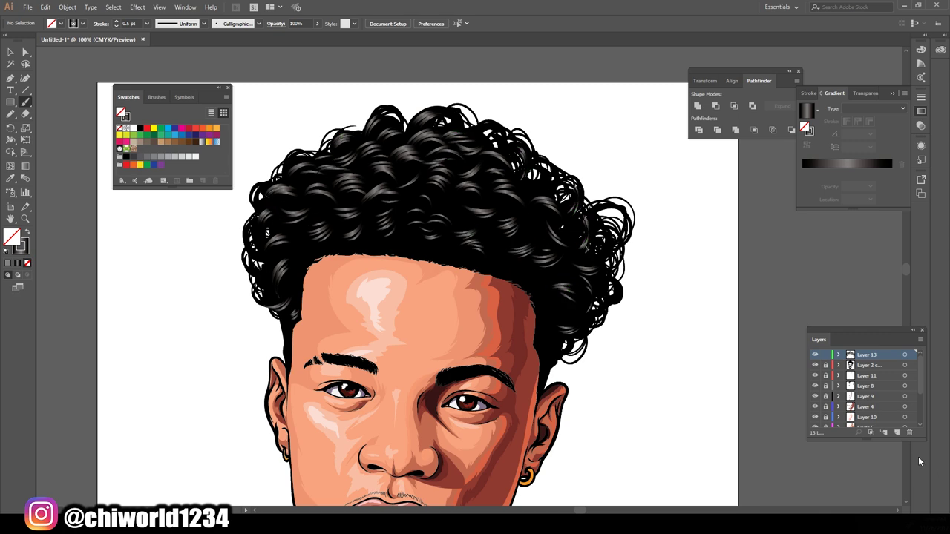
scroll(469, 112, up, 1)
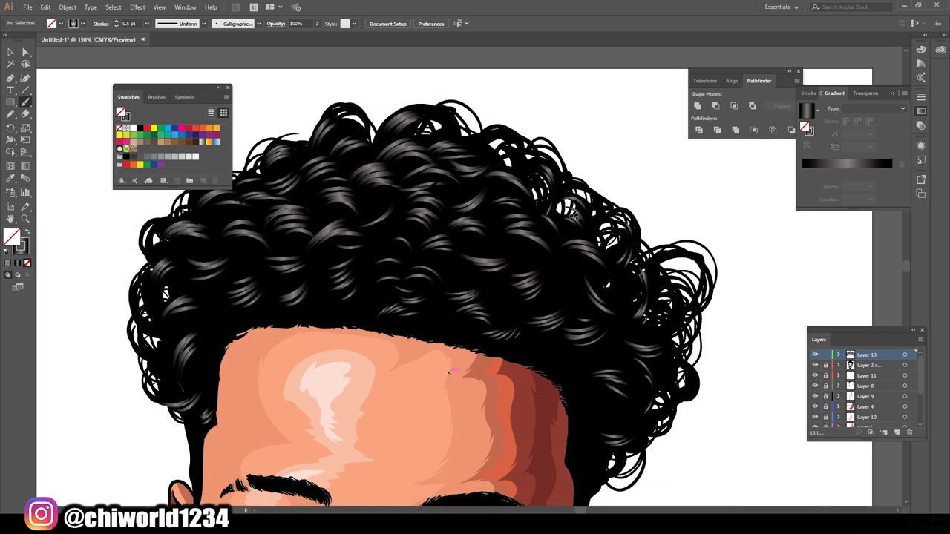
key(ctrl+minus)
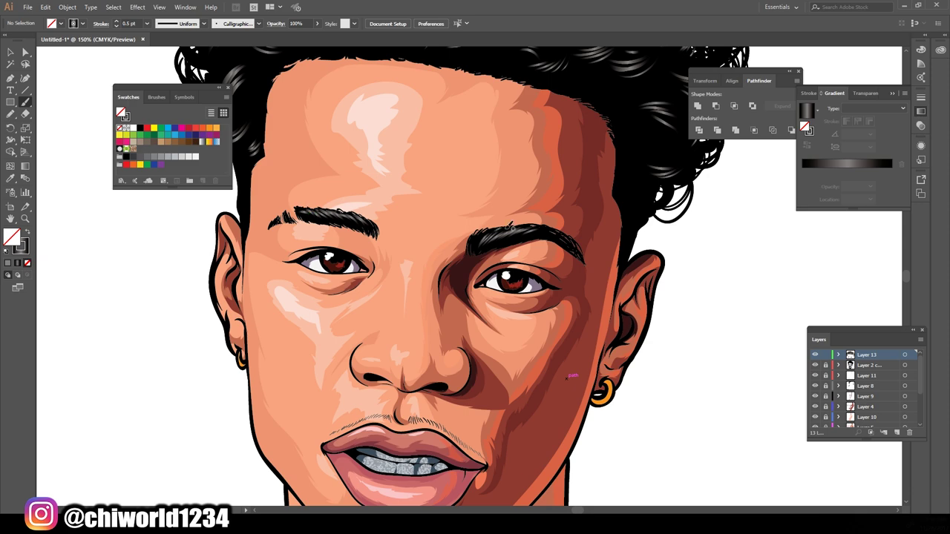
Zoom out to show the finished portrait on its dark teal background.
key(ctrl+minus)
key(ctrl+minus)
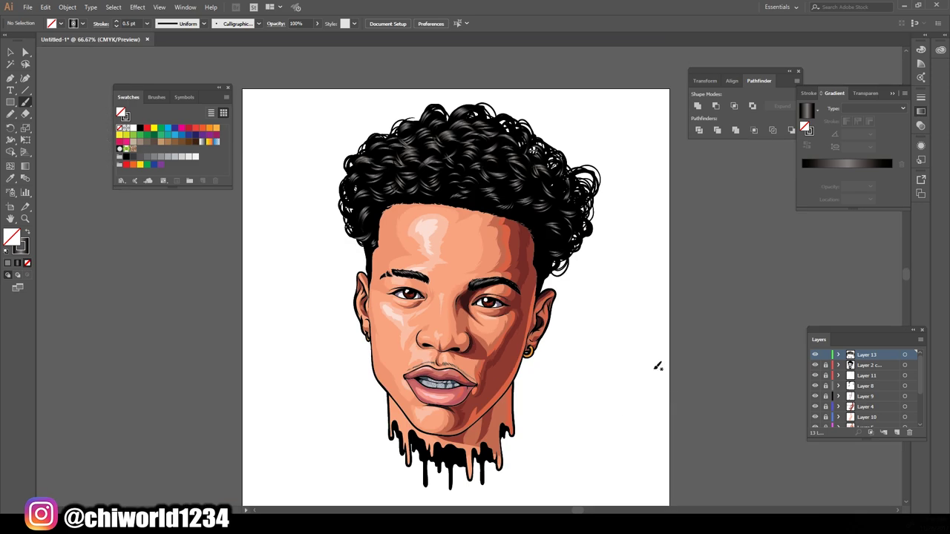